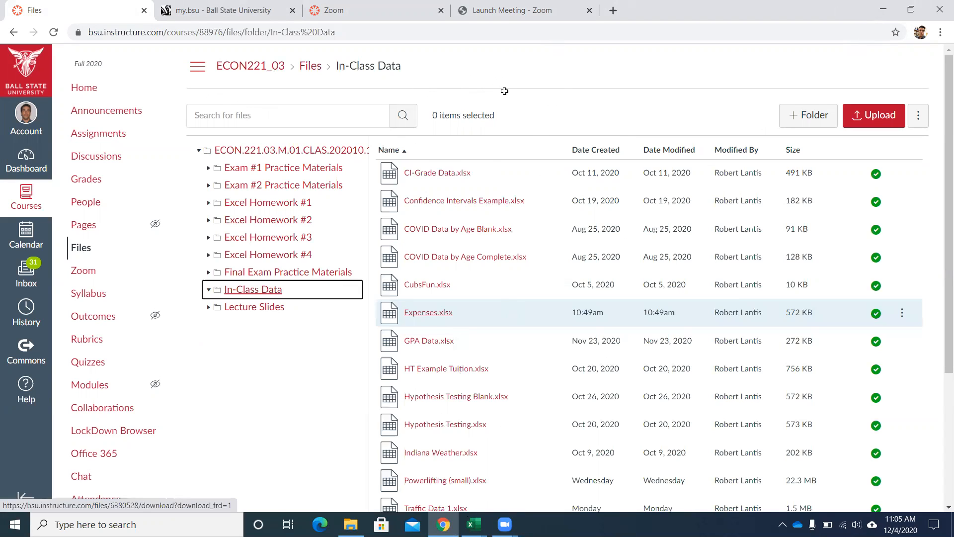
key(alt+Tab)
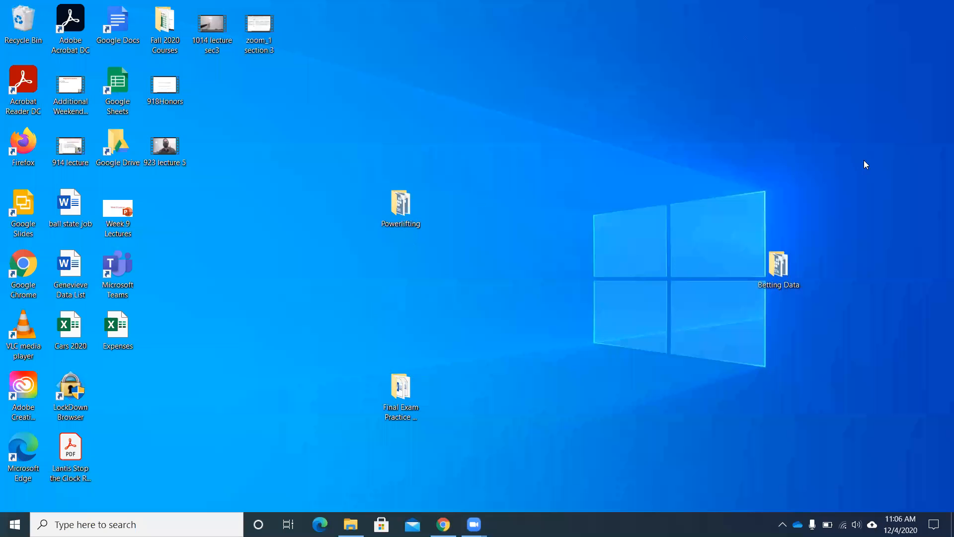
double_click(107, 334)
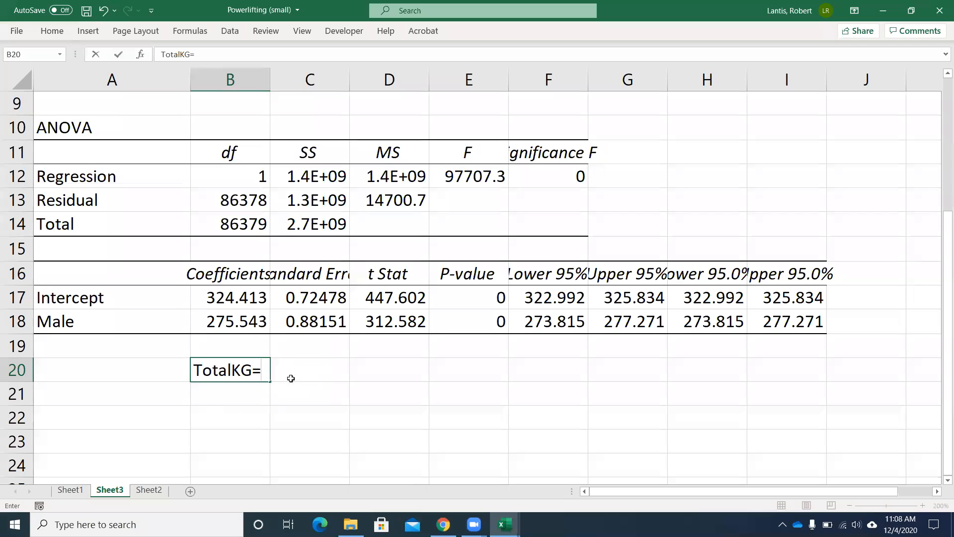
Complete the regression equation in B20 so it reads TotalKG=a+b*male.
text(a+b*male)
click(238, 323)
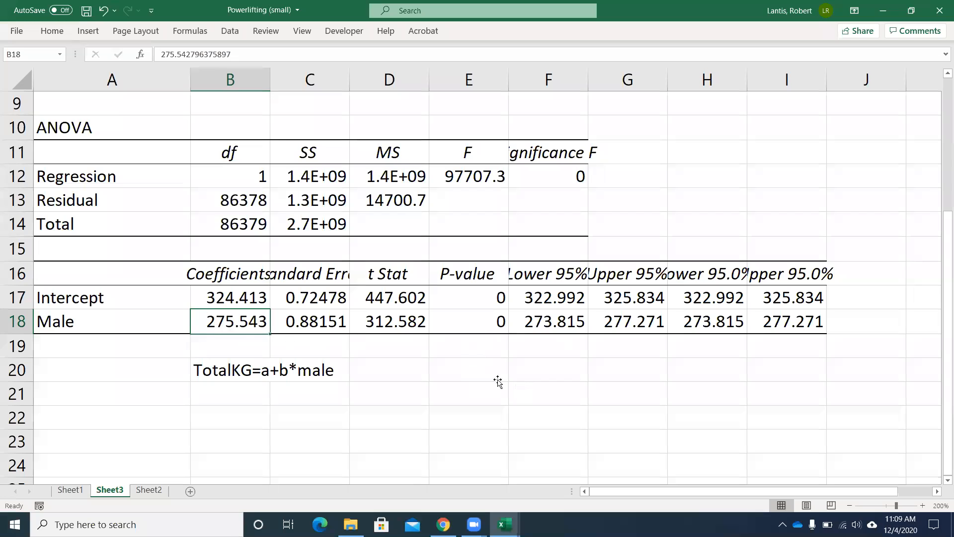
Note the hypothesis test as Ho: b=0 in E20, pvalue<alpha in E21 and reject in F21, and fit column E's width.
click(473, 370)
text(Ho: b=0)
key(Return)
text(pvalue)
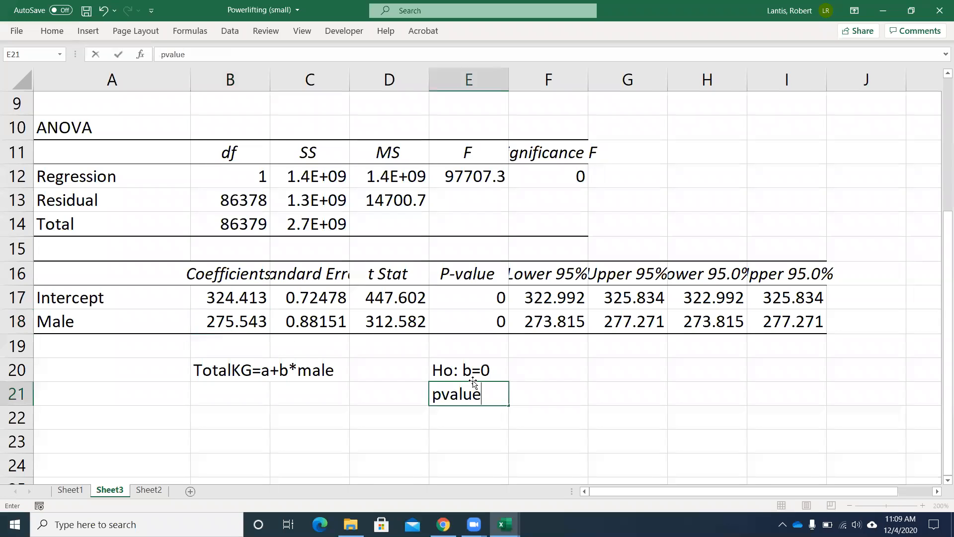
text(<al)
text(pha)
key(Tab)
text(reject)
key(Return)
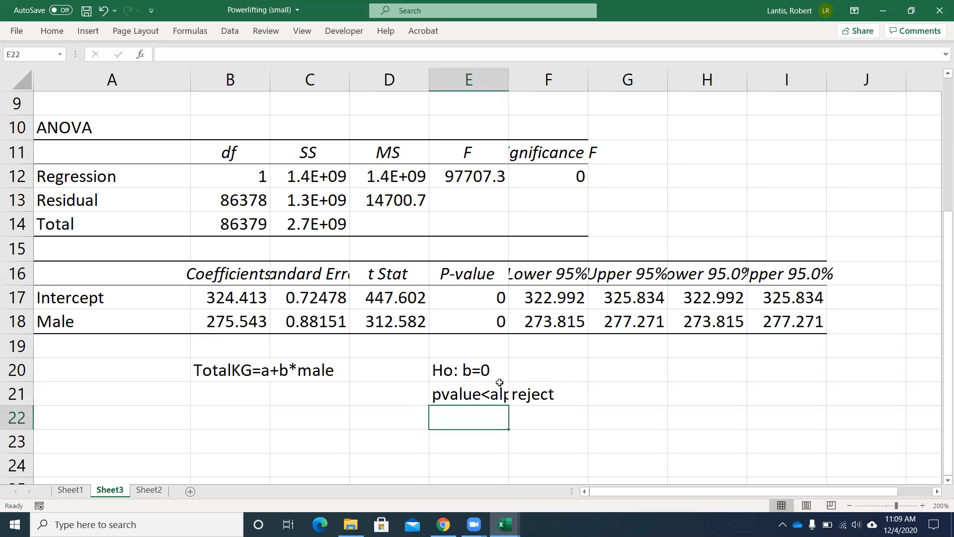
double_click(508, 80)
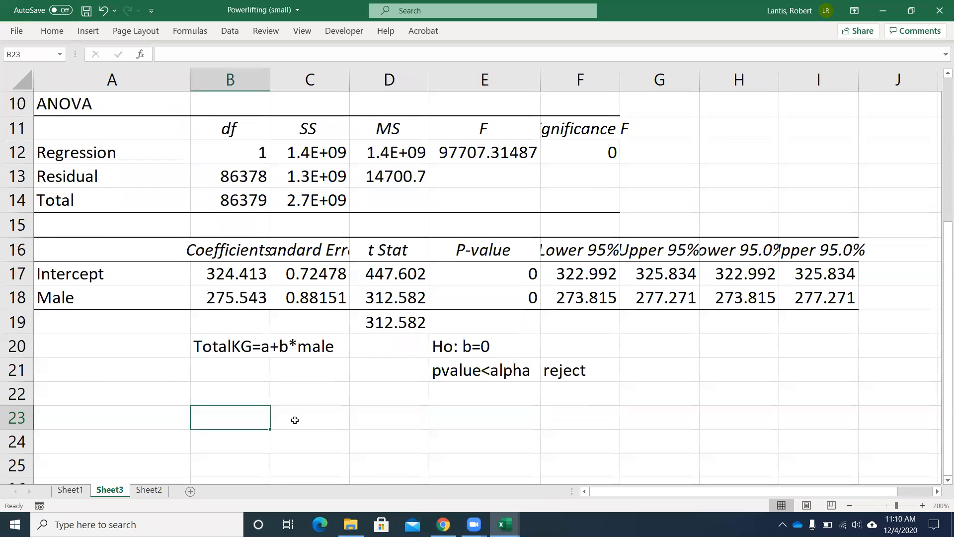
Write the omitted variable bias formula bhat1=b1+b2*cov(x1,x2)/var(x1) in B23.
text(Bhat)
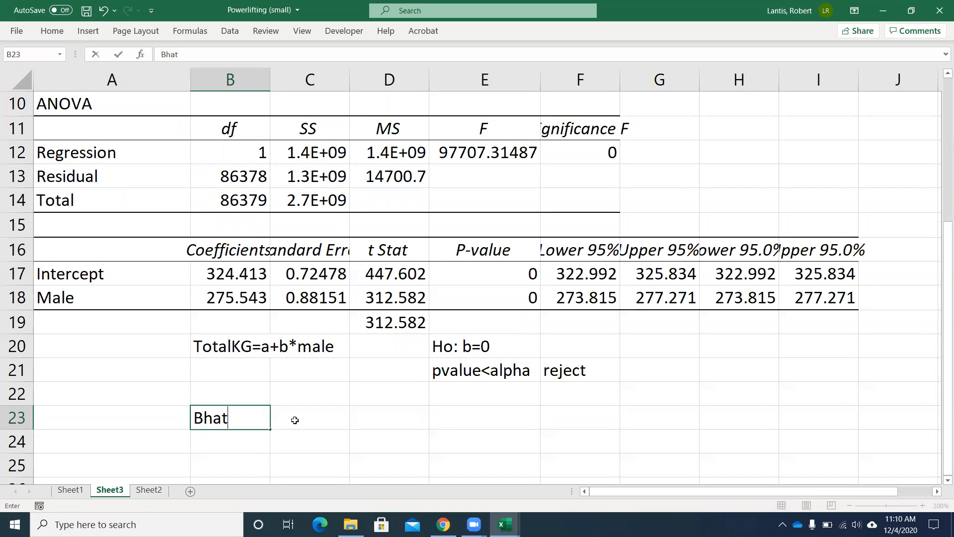
key(BackSpace)
key(BackSpace)
key(BackSpace)
key(BackSpace)
text(bhat1=b1+)
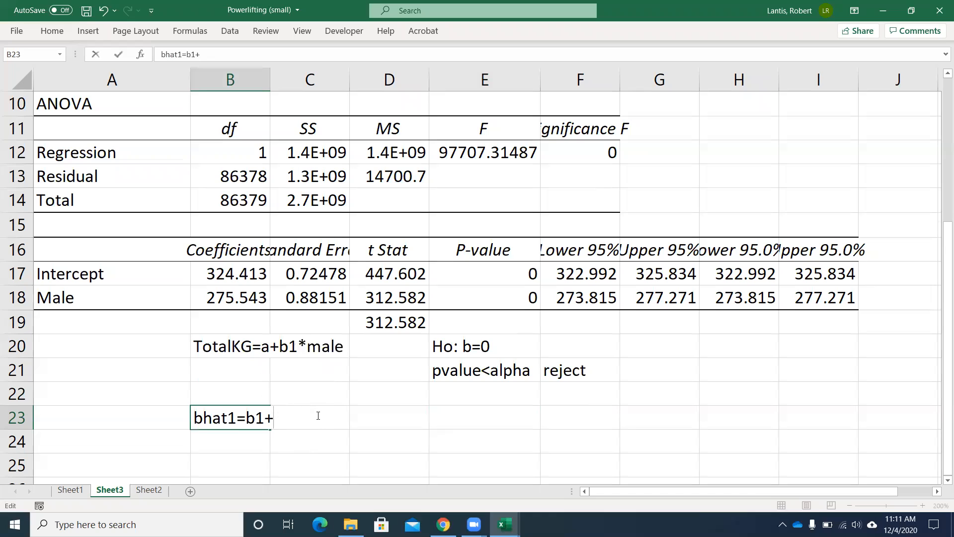
text(b2*cov()
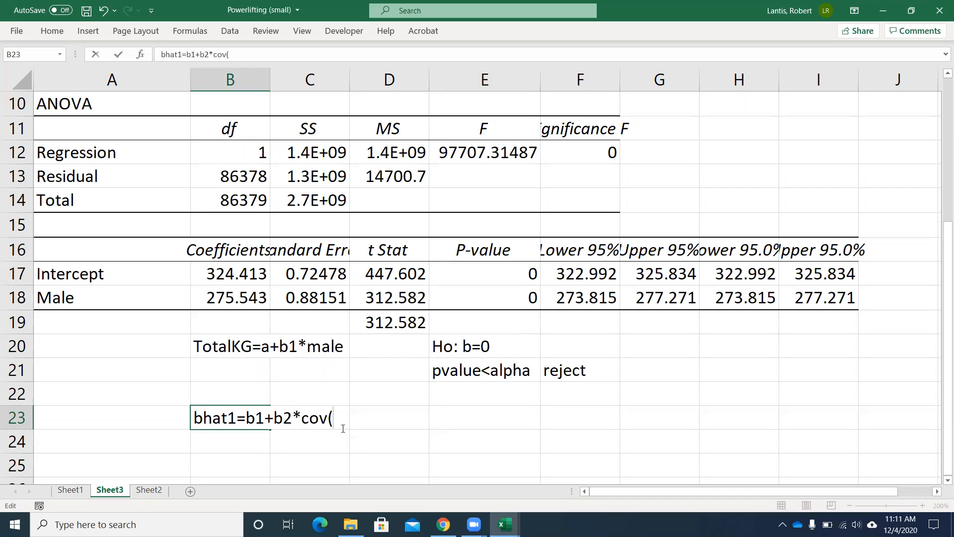
text(x1,x2)/var(x1))
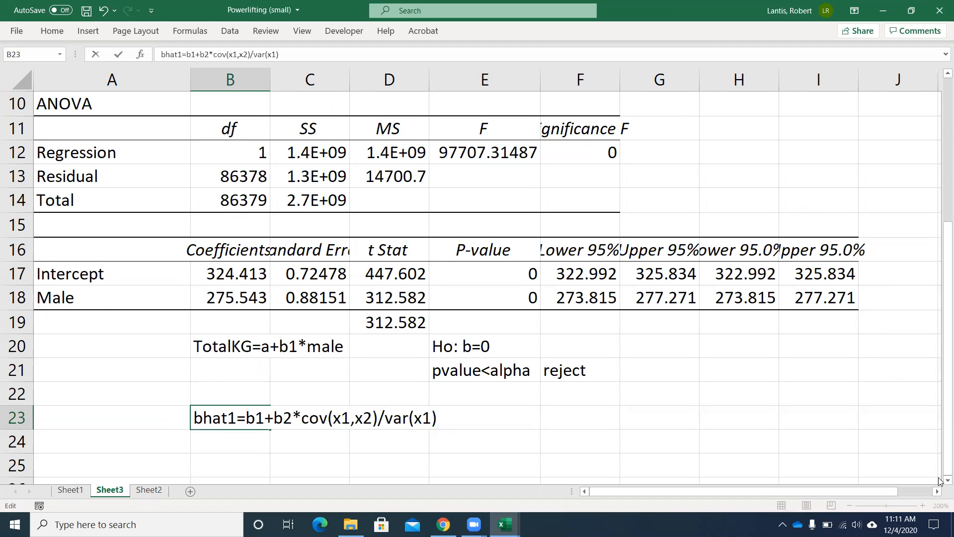
On Sheet2, move the Male column into a new column D beside bodyweight and delete the column left empty.
key(ctrl+Page_Down)
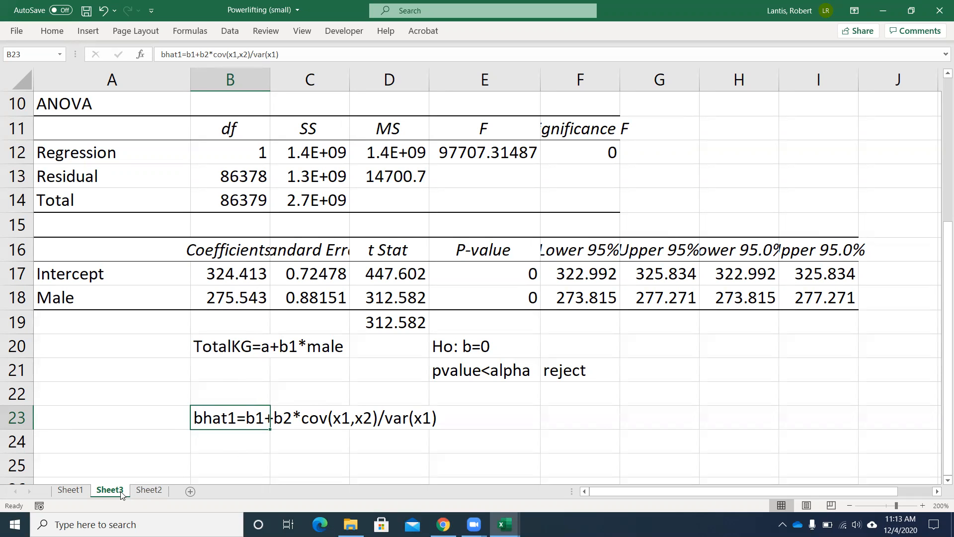
click(145, 493)
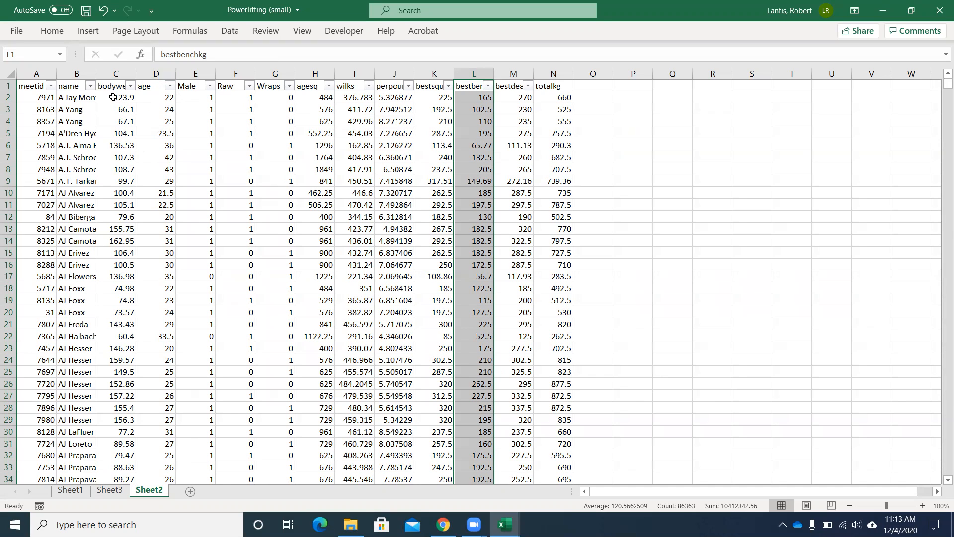
right_click(155, 74)
click(187, 182)
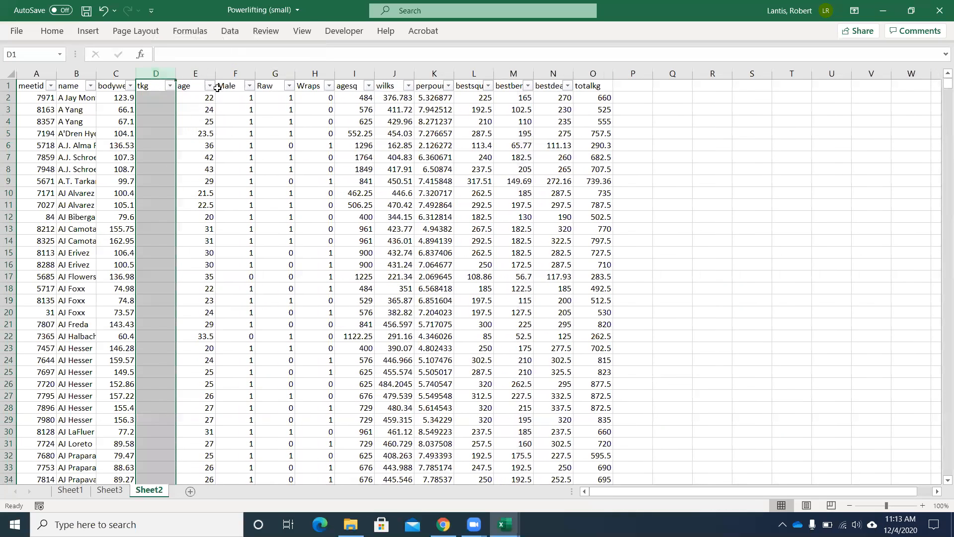
click(224, 73)
drag(217, 99, 165, 102)
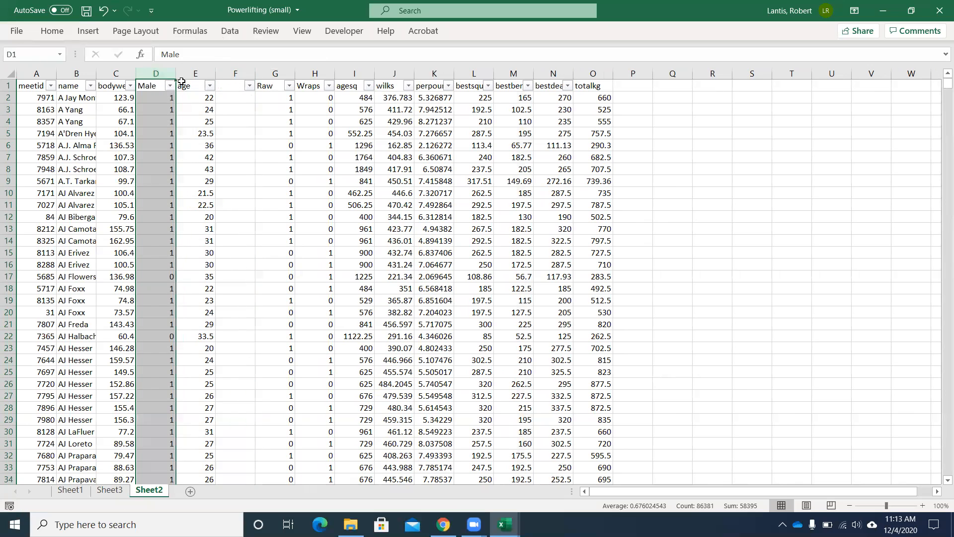
right_click(234, 74)
click(274, 198)
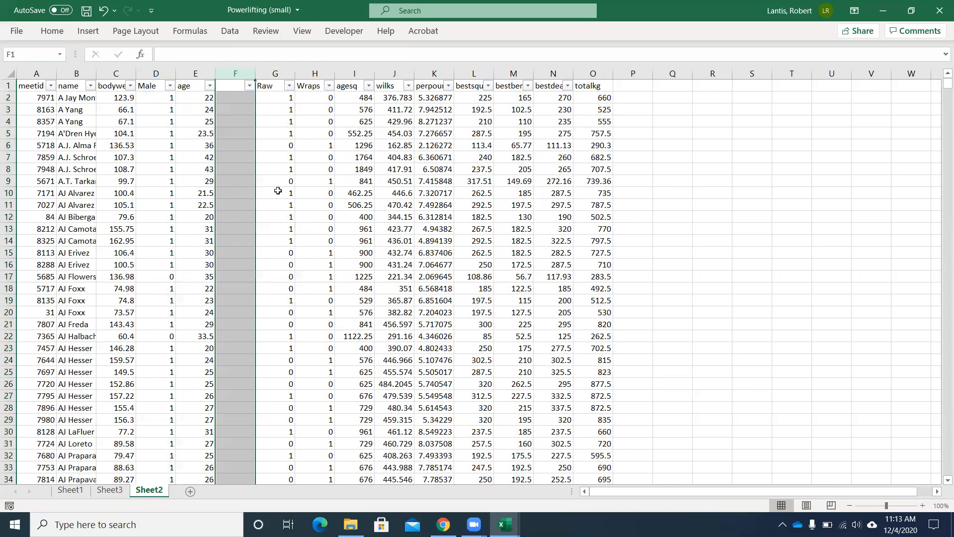
Run a labelled regression of totalkg on bodyweight and Male, using X range $C$1:$D$86381 and output to a new worksheet.
click(232, 36)
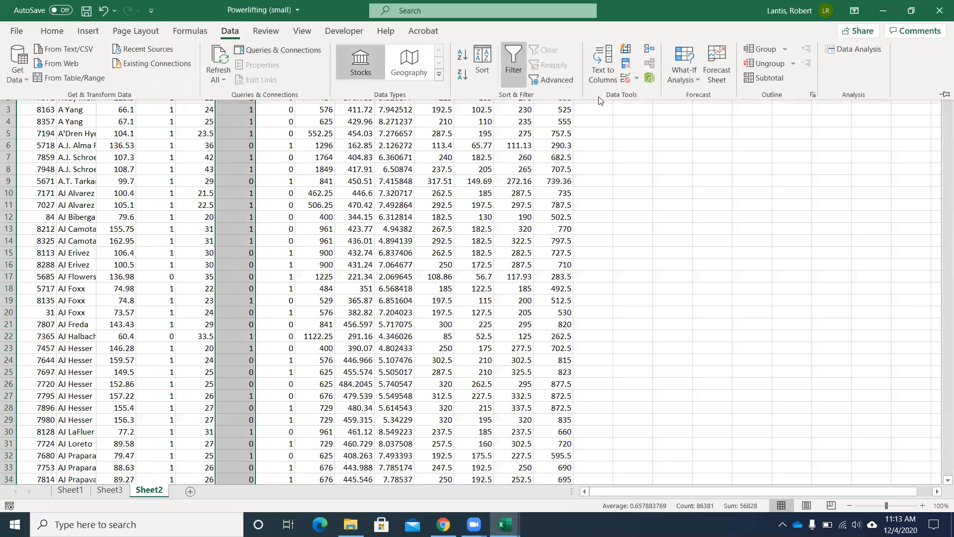
click(845, 54)
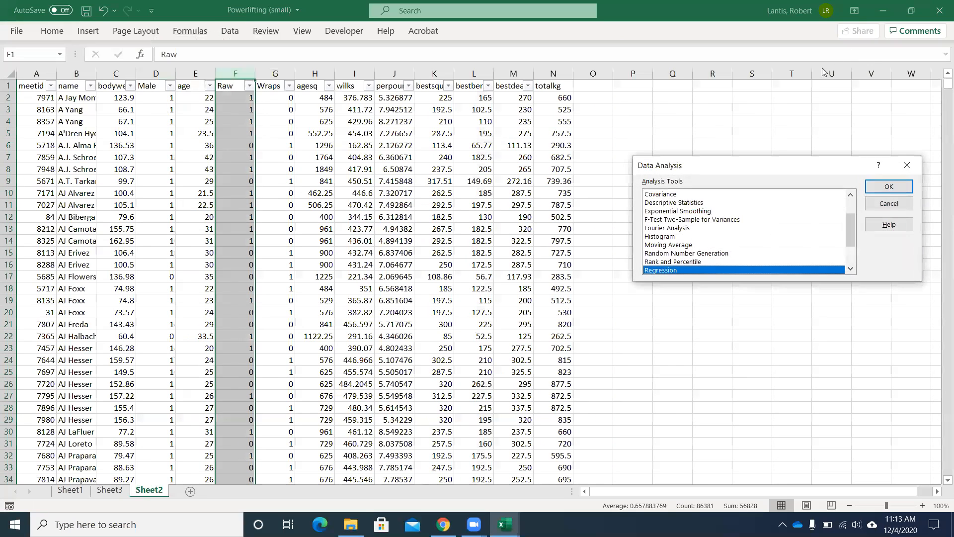
key(Return)
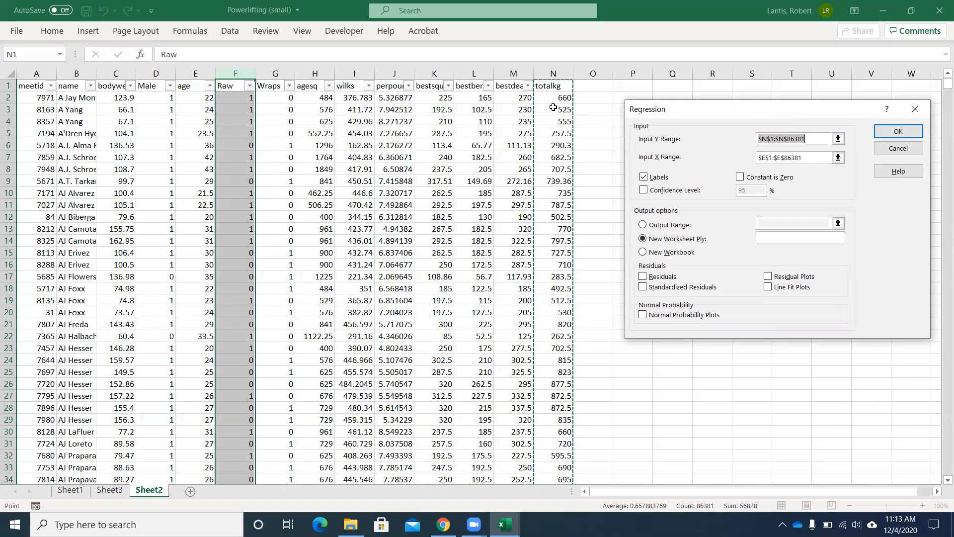
click(837, 157)
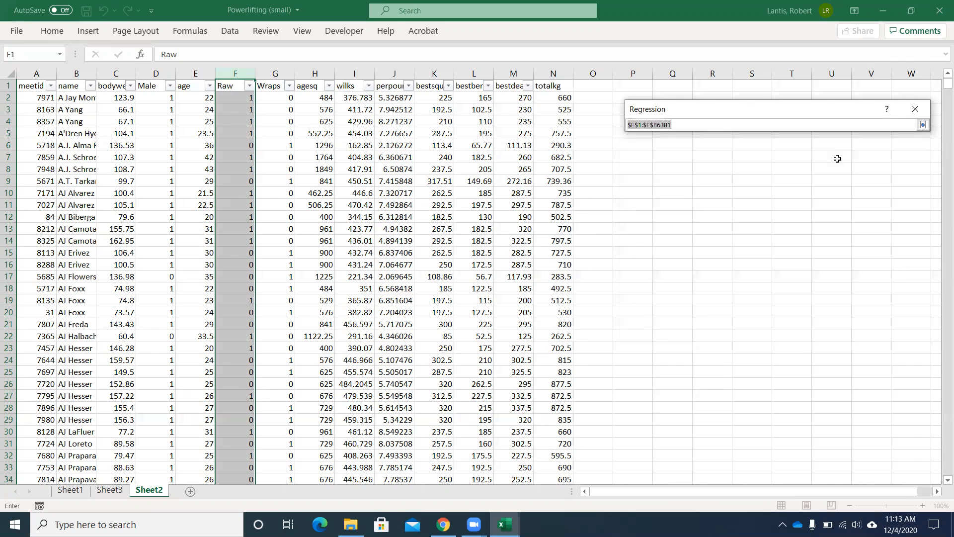
click(121, 85)
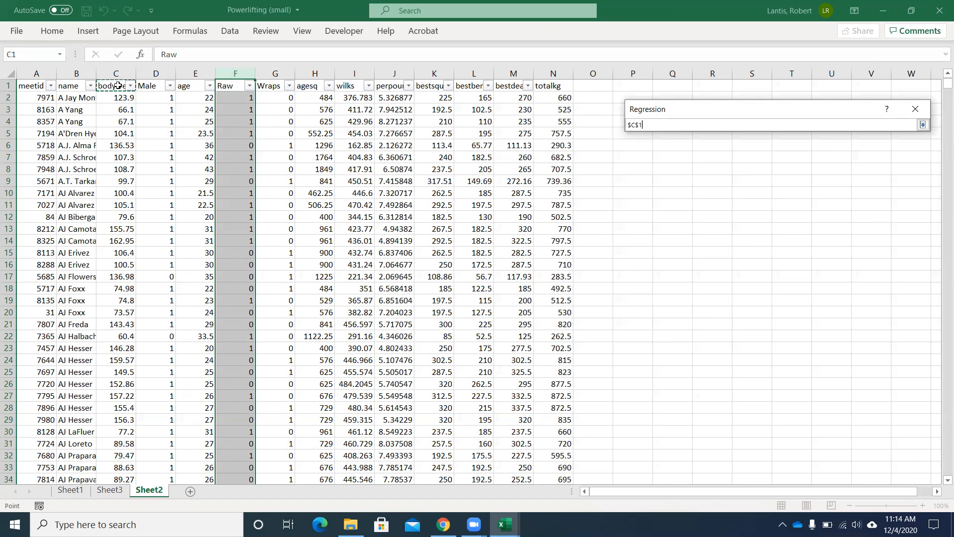
drag(134, 86, 164, 85)
key(ctrl+shift+Down)
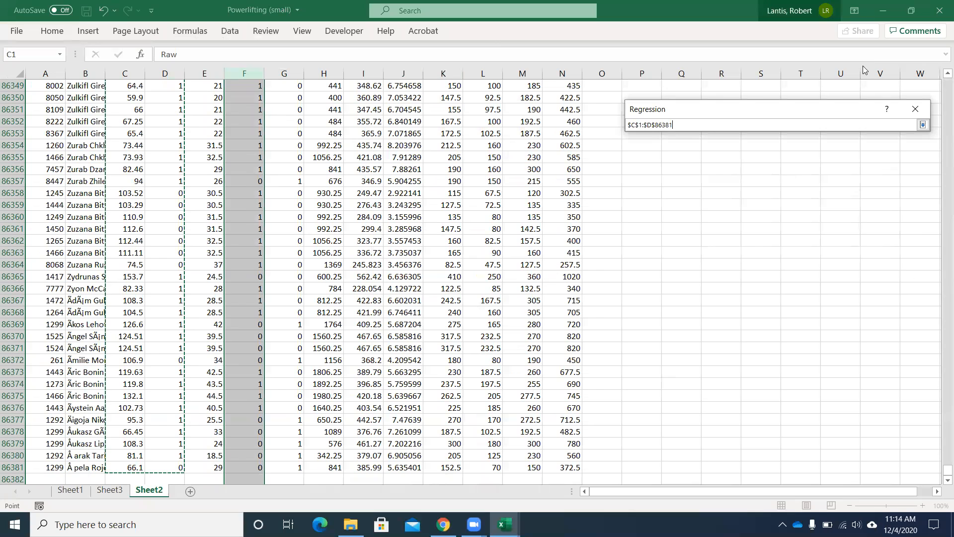
key(Return)
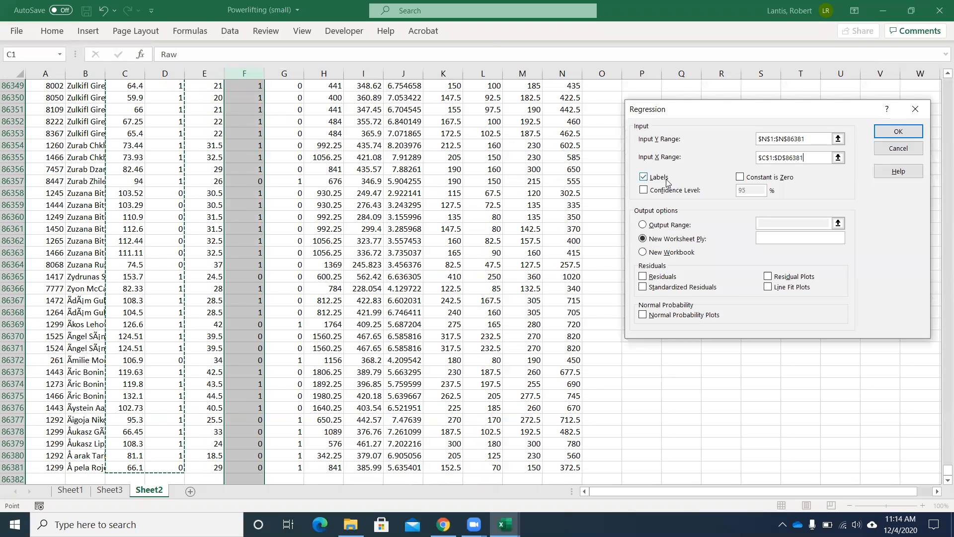
click(898, 133)
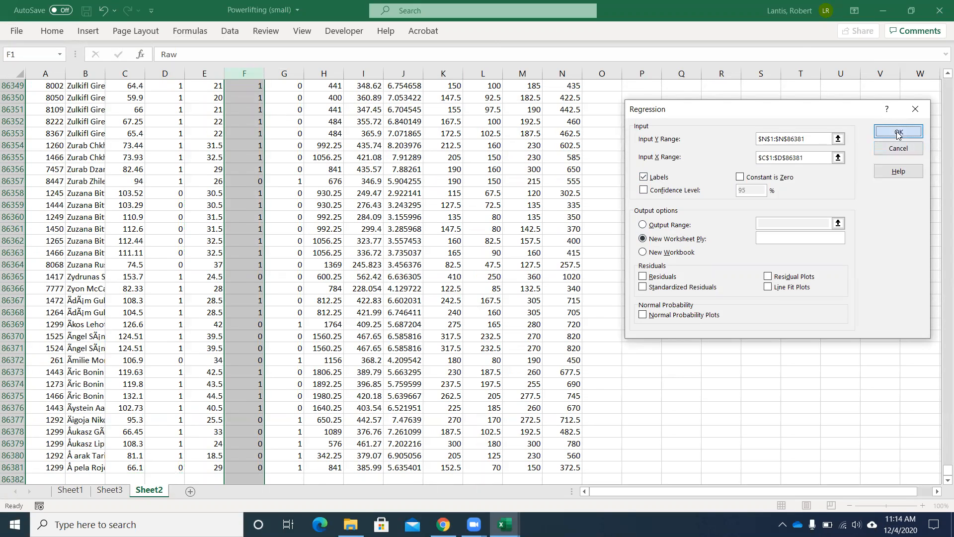
Reorder the worksheets so that Sheet3 and Sheet4 come after Sheet2.
click(119, 491)
drag(197, 492, 215, 491)
drag(115, 490, 216, 491)
Rename Sheet3, the regression on Male alone, as Naive.
click(149, 491)
right_click(154, 491)
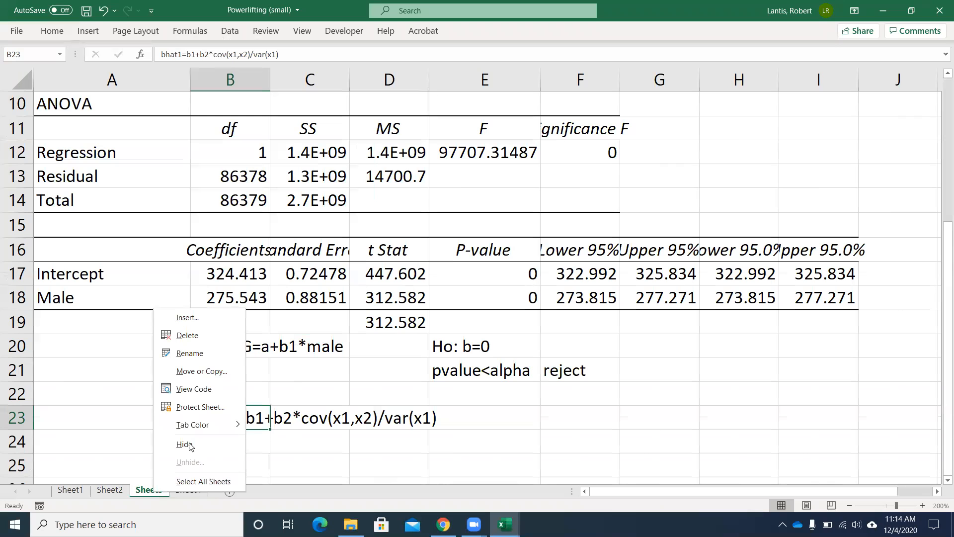
click(190, 353)
text(Naive)
click(171, 470)
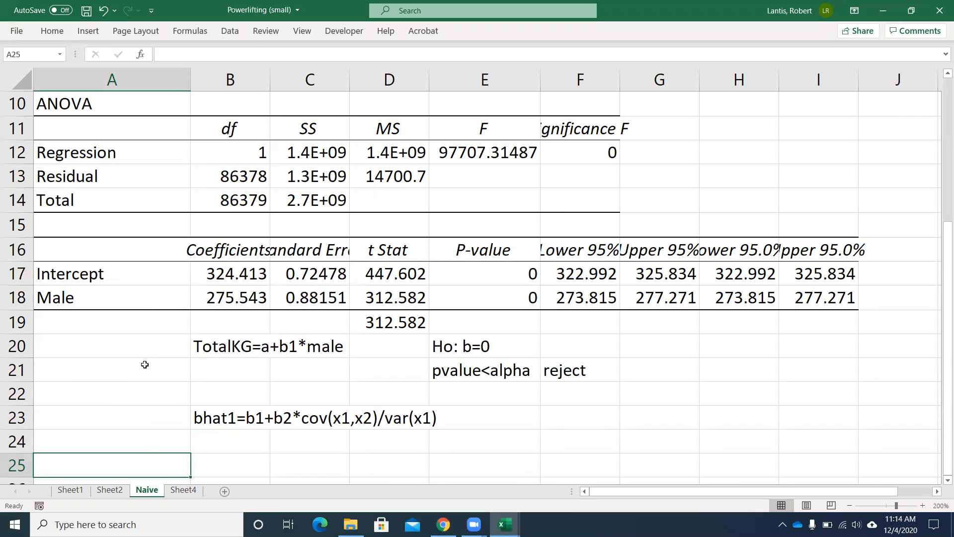
Rename Sheet4, the two-variable regression output, as Add bodyweight.
click(188, 492)
right_click(188, 492)
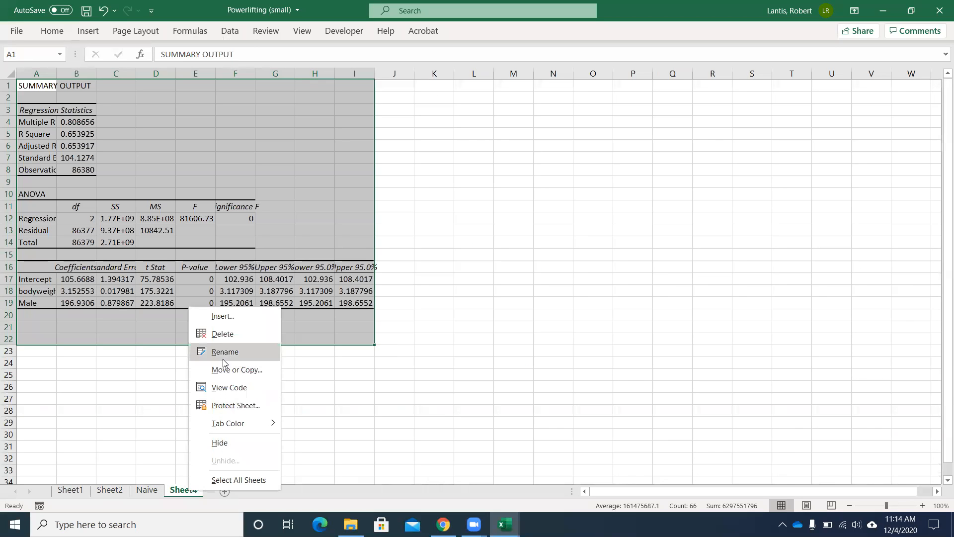
click(223, 351)
text(Add bodyweight)
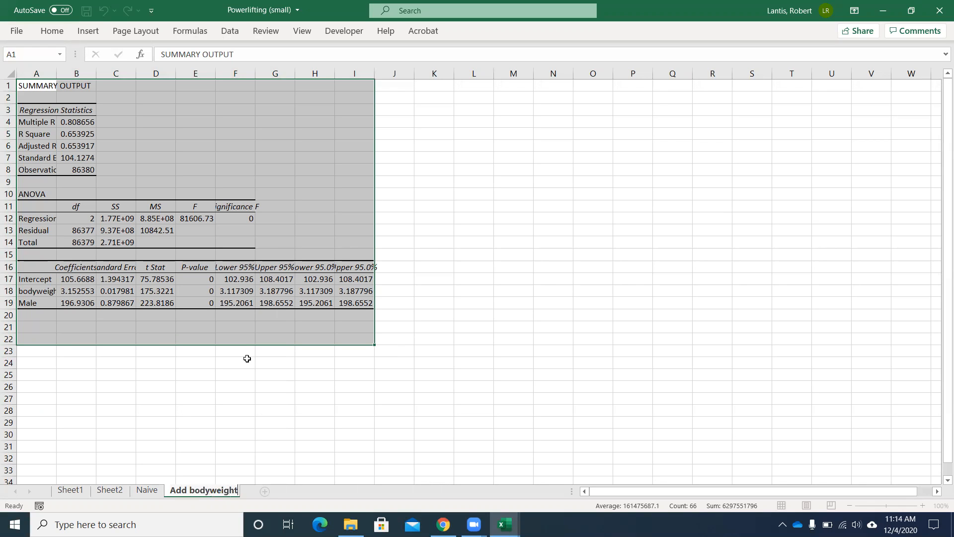
click(537, 278)
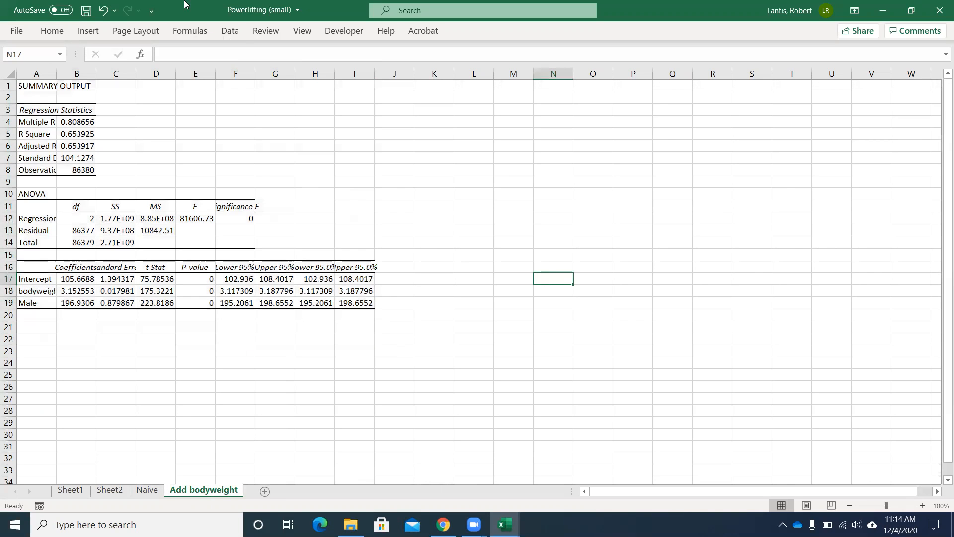
Zoom the Add bodyweight sheet to 200% and fit column A's width to its labels.
click(297, 30)
click(410, 60)
click(729, 186)
click(745, 280)
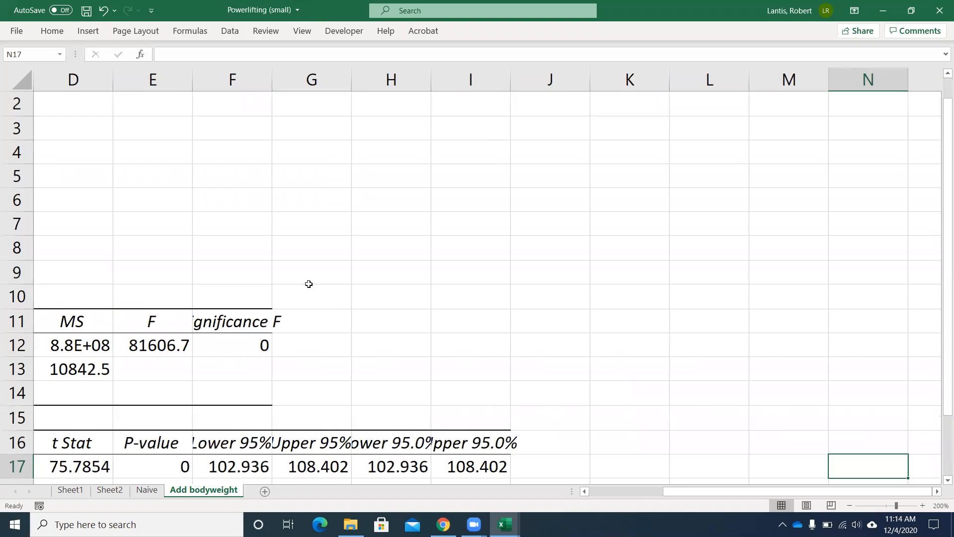
drag(668, 491, 594, 491)
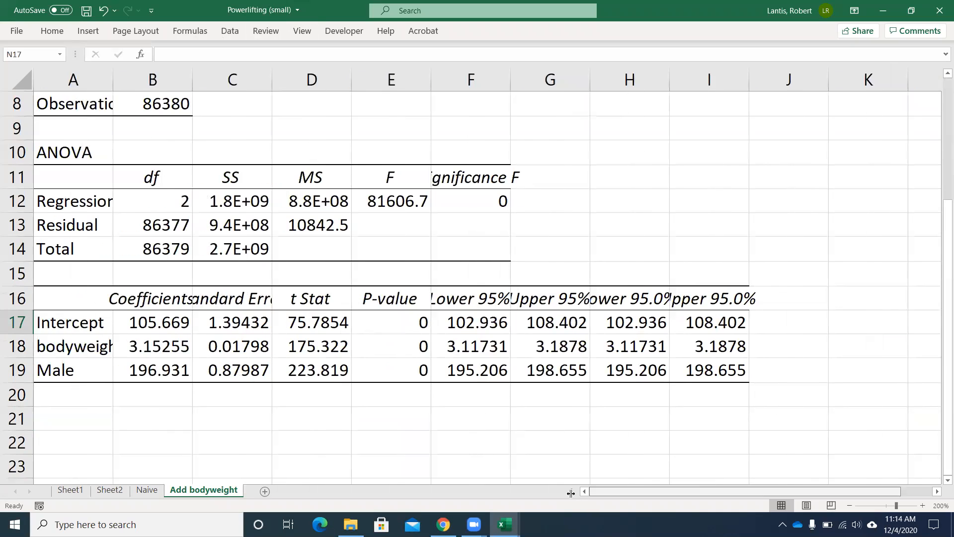
double_click(113, 78)
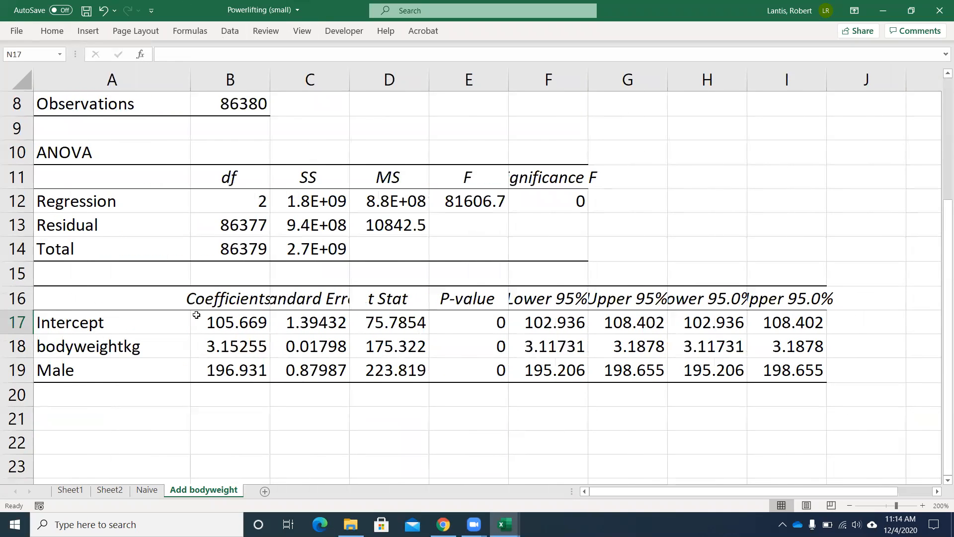
Examine the R Square and the bodyweightkg and Male coefficients in the regression output.
scroll(263, 210, up, 3)
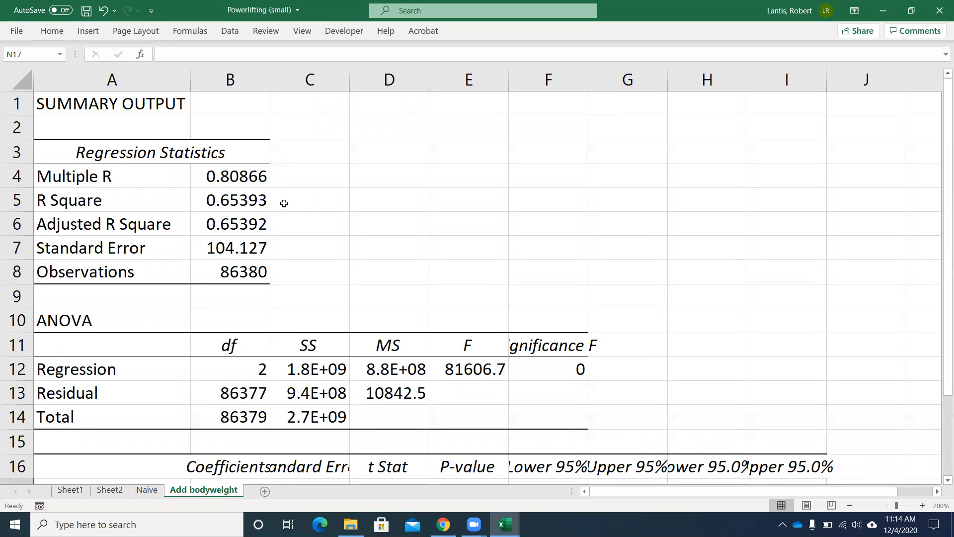
click(243, 201)
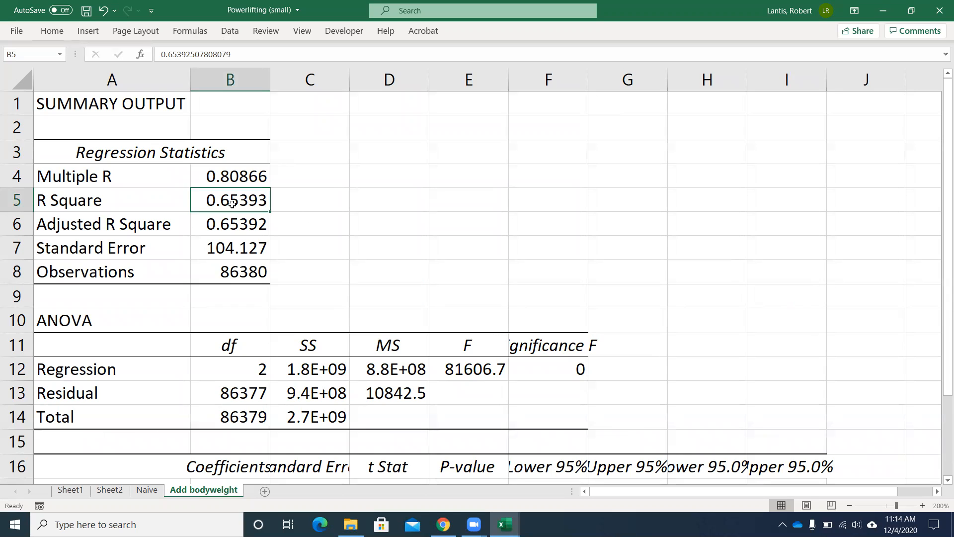
scroll(232, 203, down, 4)
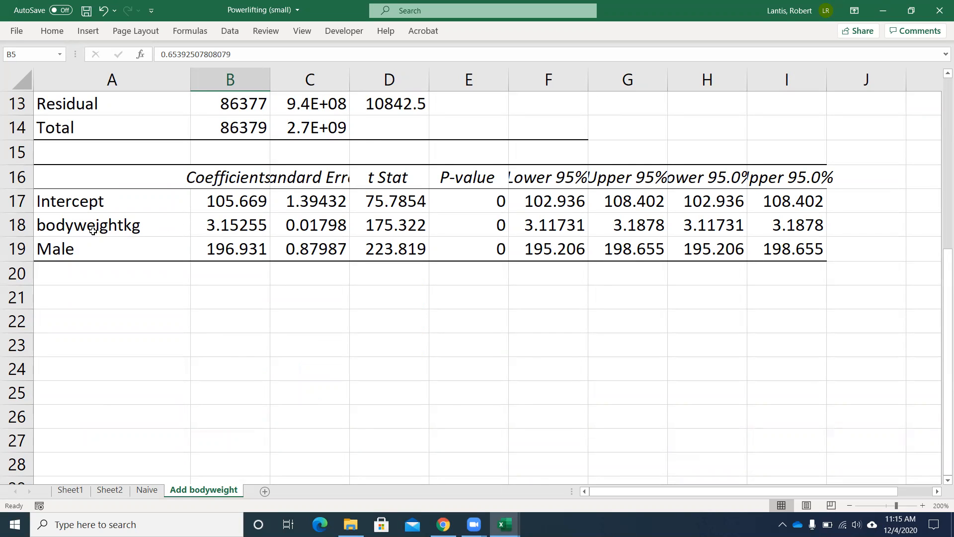
scroll(131, 226, up, 3)
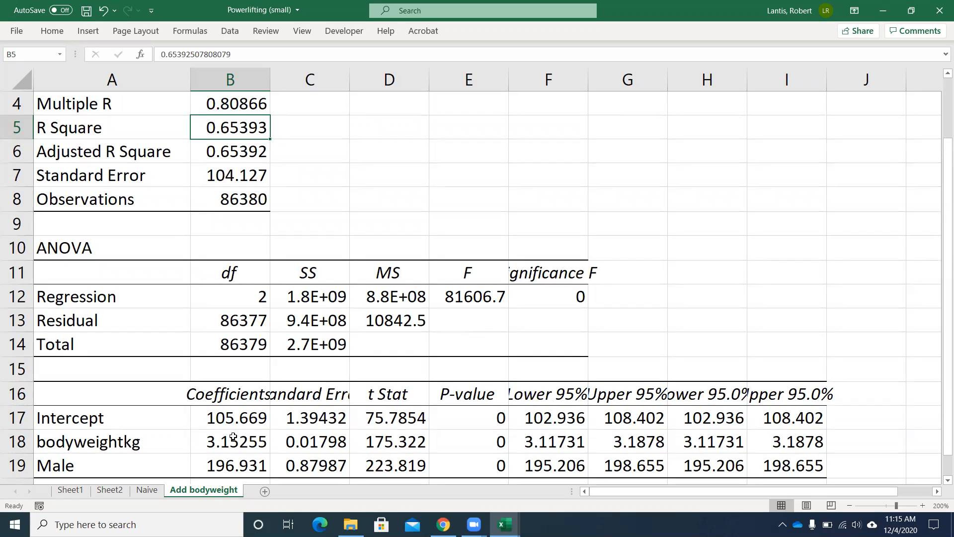
Examine the bodyweightkg and Male p-values and compare the Male coefficient between the Add bodyweight and Naive sheets.
scroll(237, 428, down, 1)
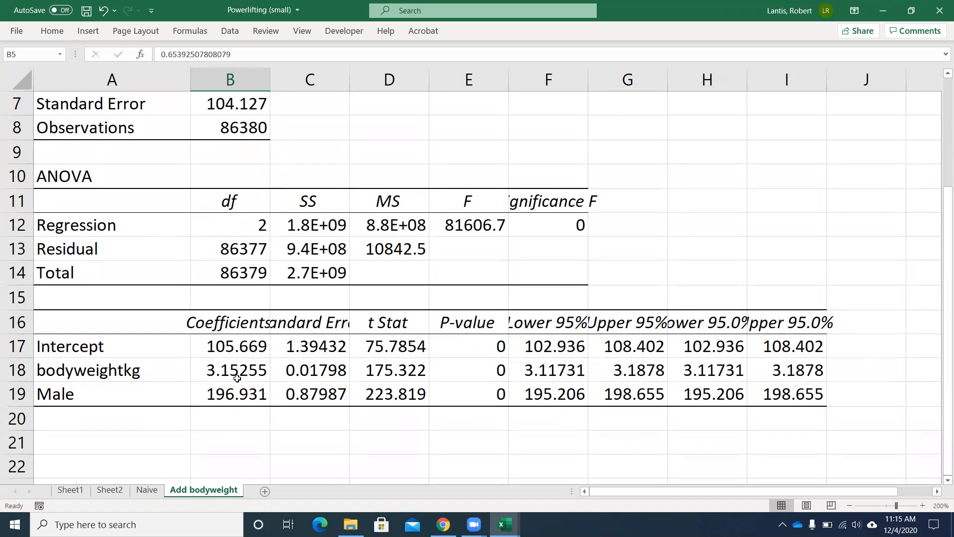
drag(489, 374, 482, 386)
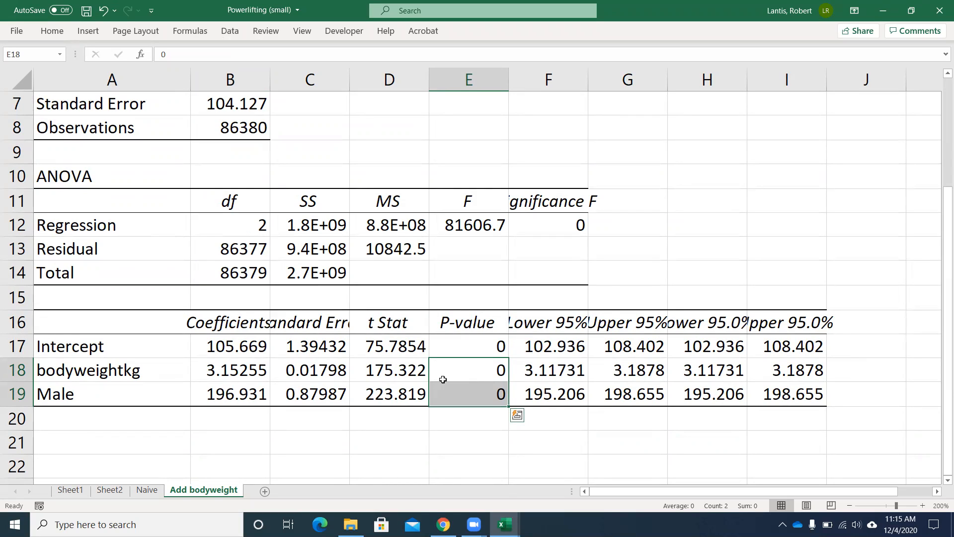
click(226, 268)
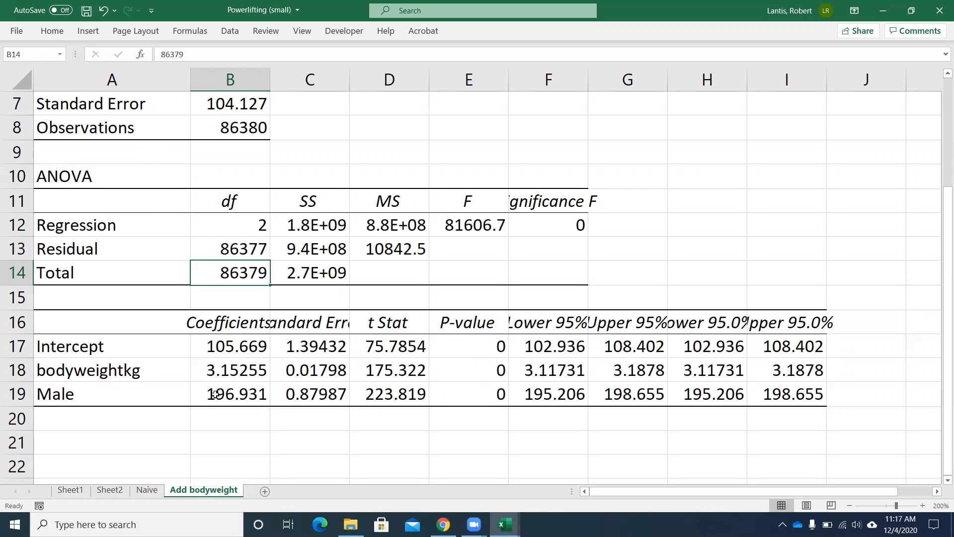
click(149, 490)
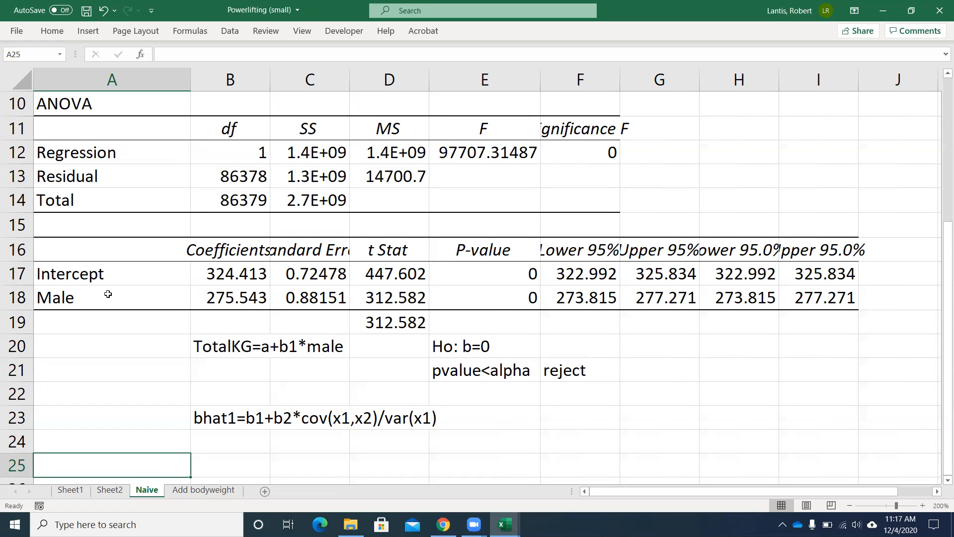
click(197, 490)
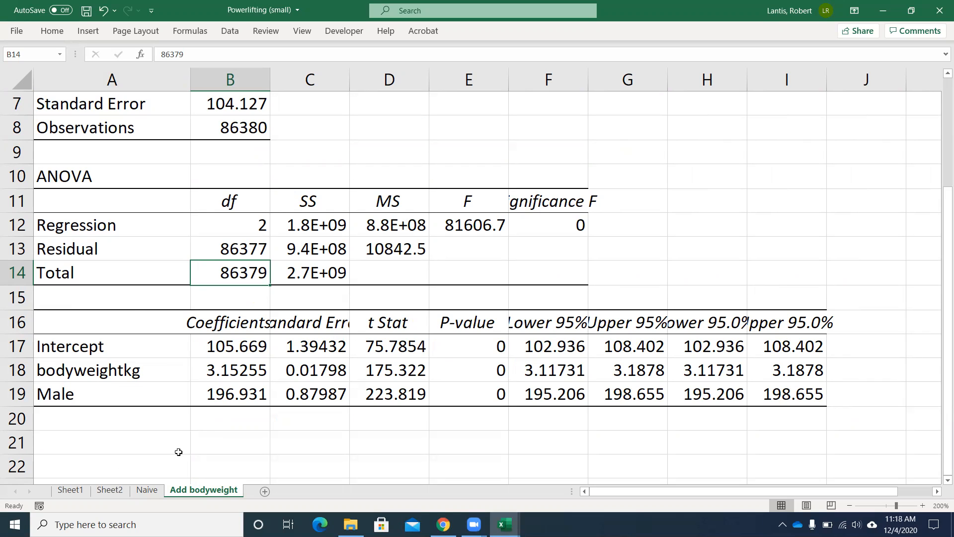
On the Naive sheet, replace the b2 term of the bias equation in B23 with b3*(cov(x1,x3)/var(x1).
click(147, 491)
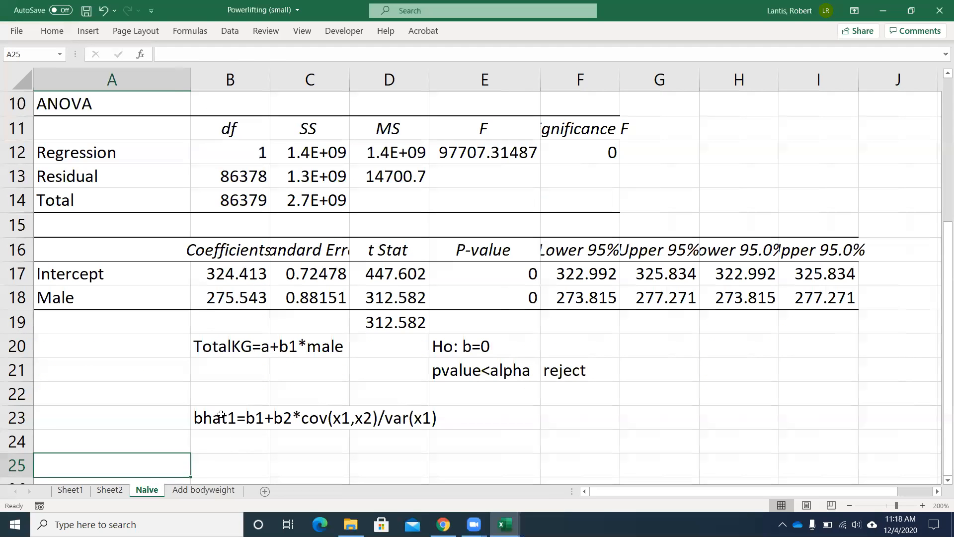
click(223, 417)
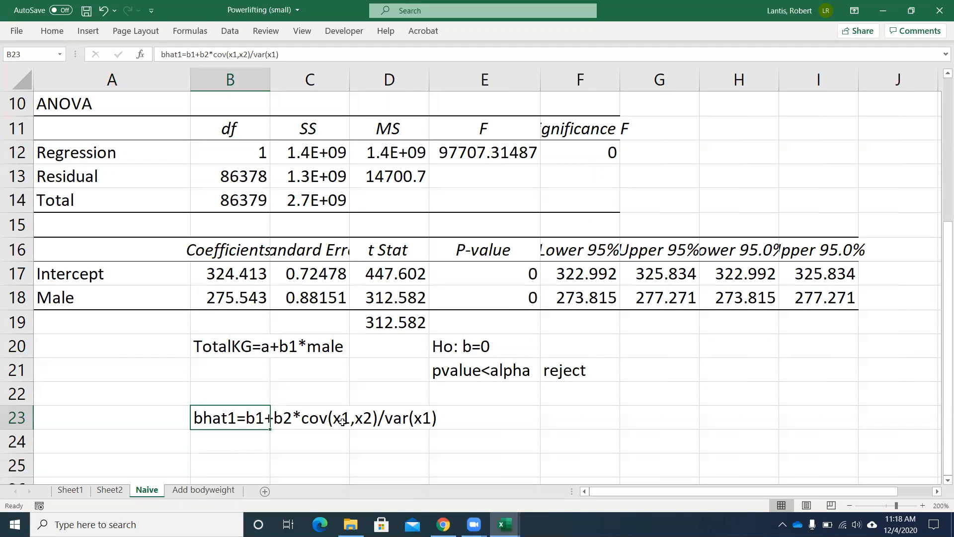
double_click(234, 418)
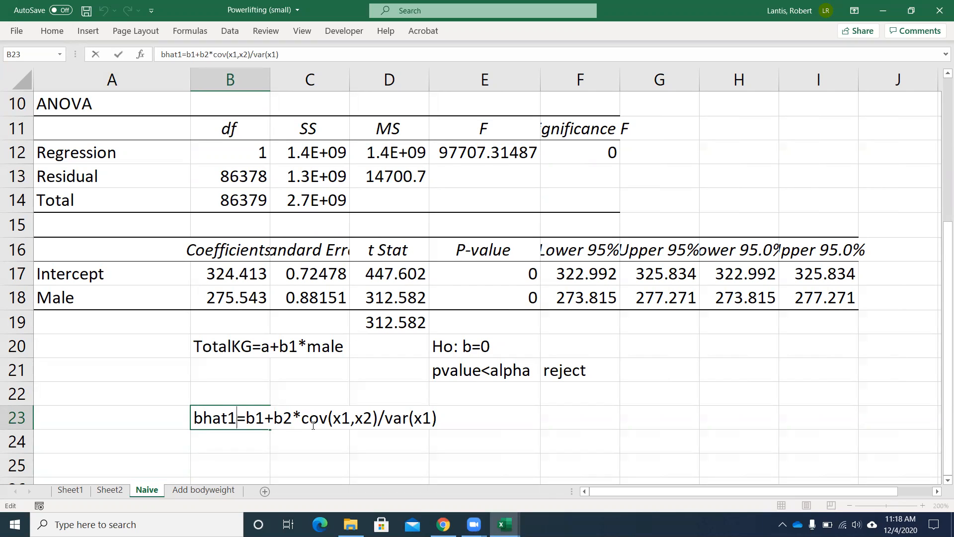
text(+b3*(c)
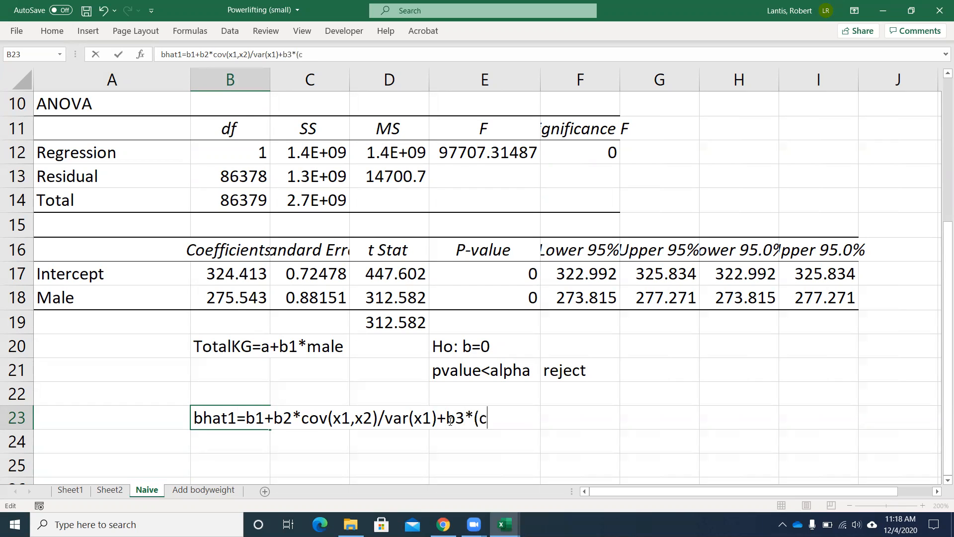
text(ov(x1,x3)
text()/var(x1)
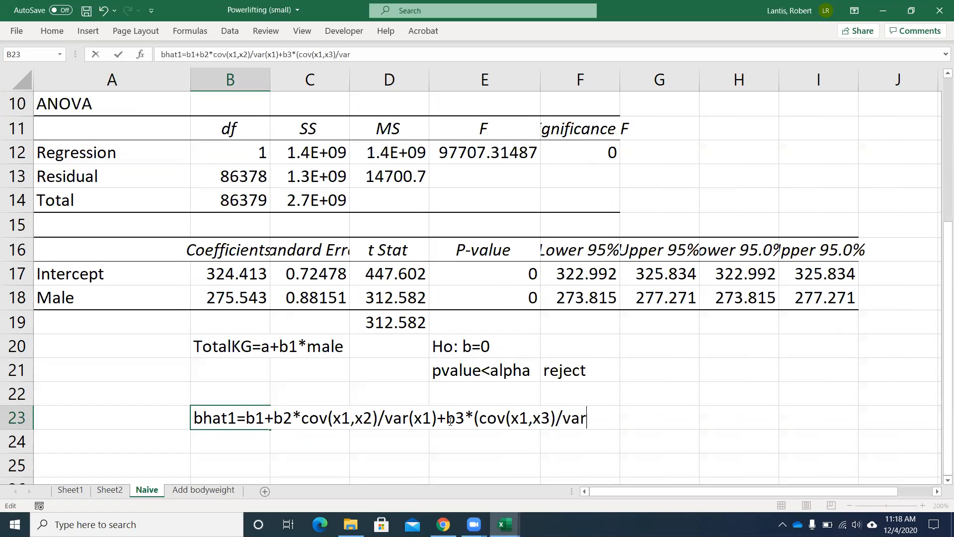
text())
drag(272, 421, 446, 422)
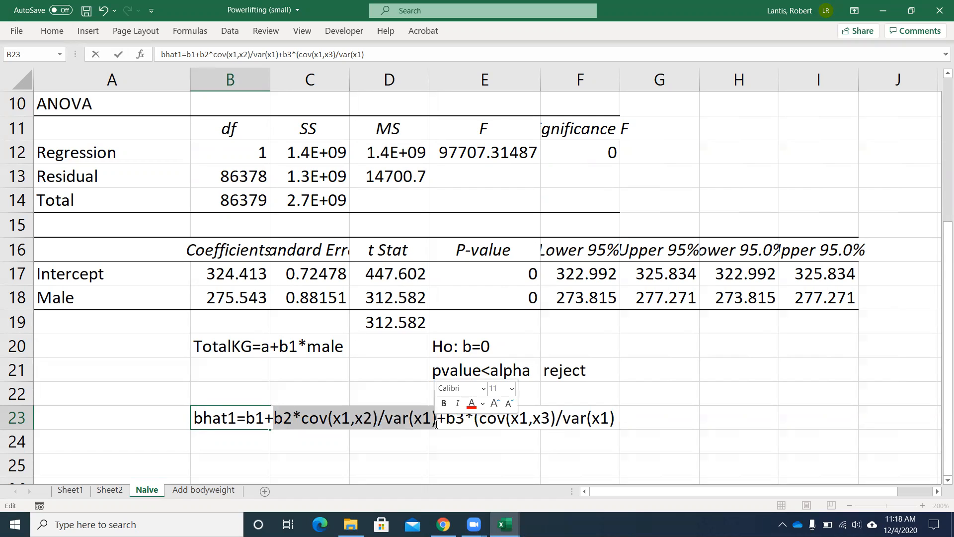
key(Delete)
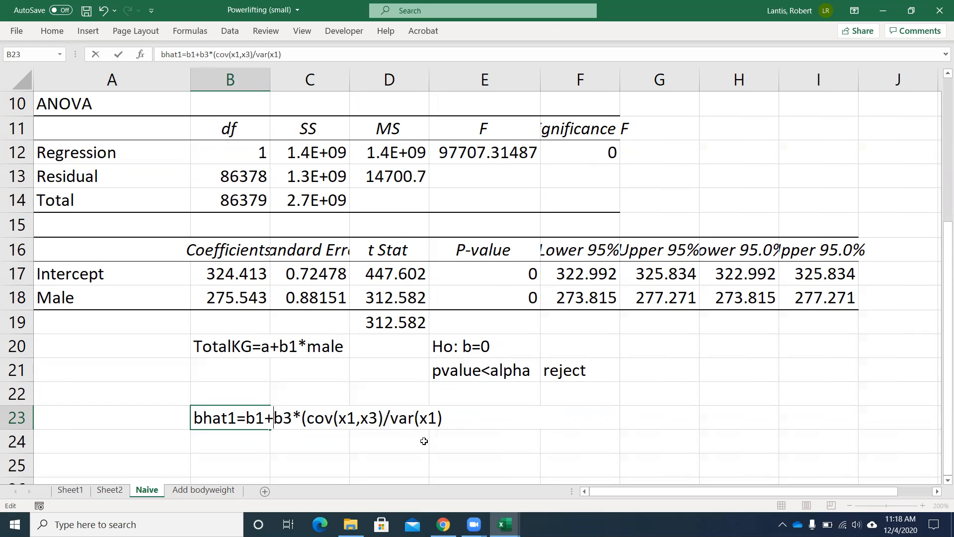
Run a regression of totalkg on the bodyweight through Wraps columns of Sheet2, using X range C1:G86381 with labels and output to a new worksheet.
click(109, 490)
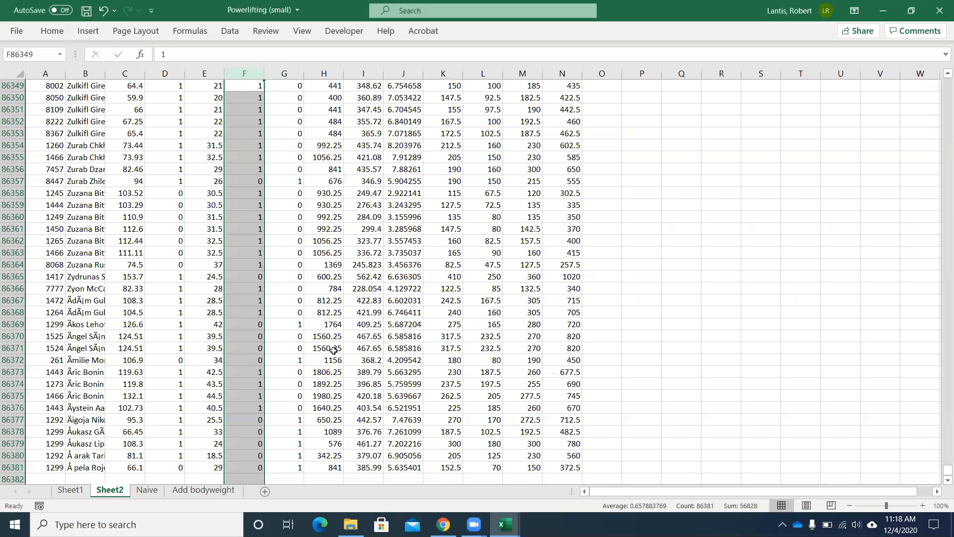
scroll(333, 350, up, 5)
drag(944, 470, 939, 82)
click(229, 31)
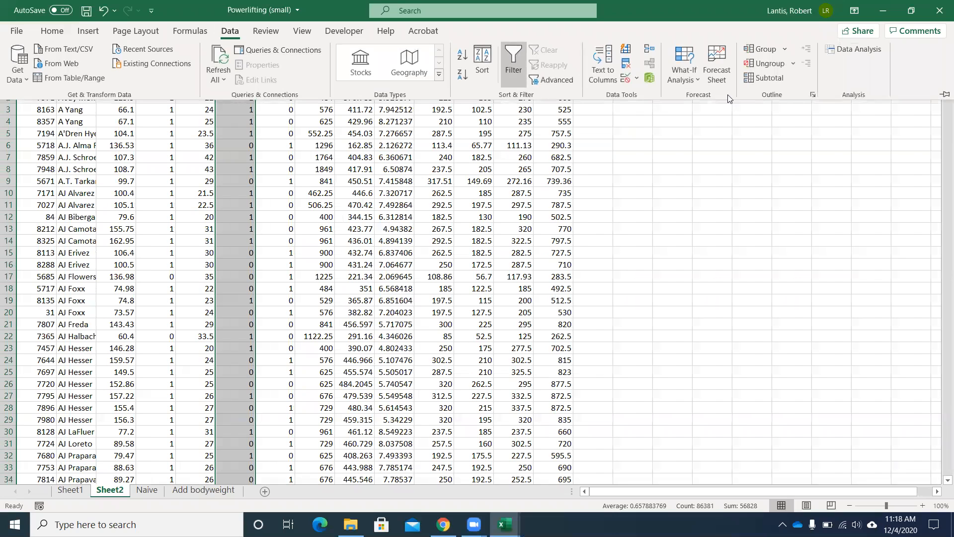
click(853, 48)
click(890, 188)
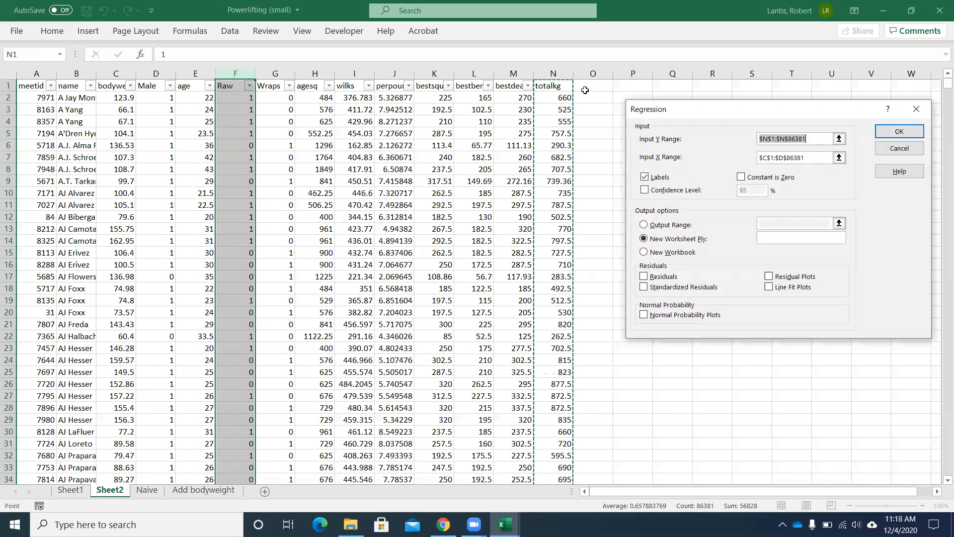
click(838, 157)
drag(106, 86, 269, 90)
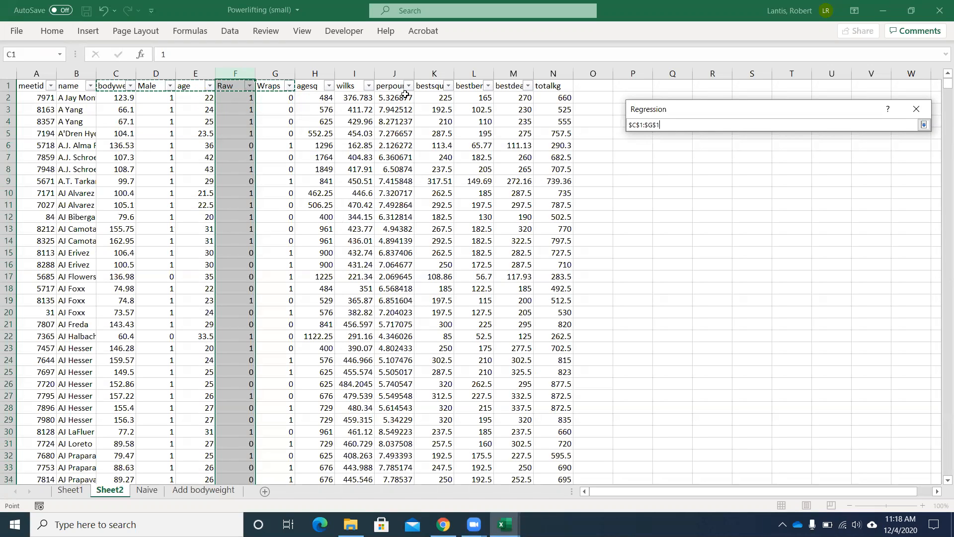
key(ctrl+shift+Down)
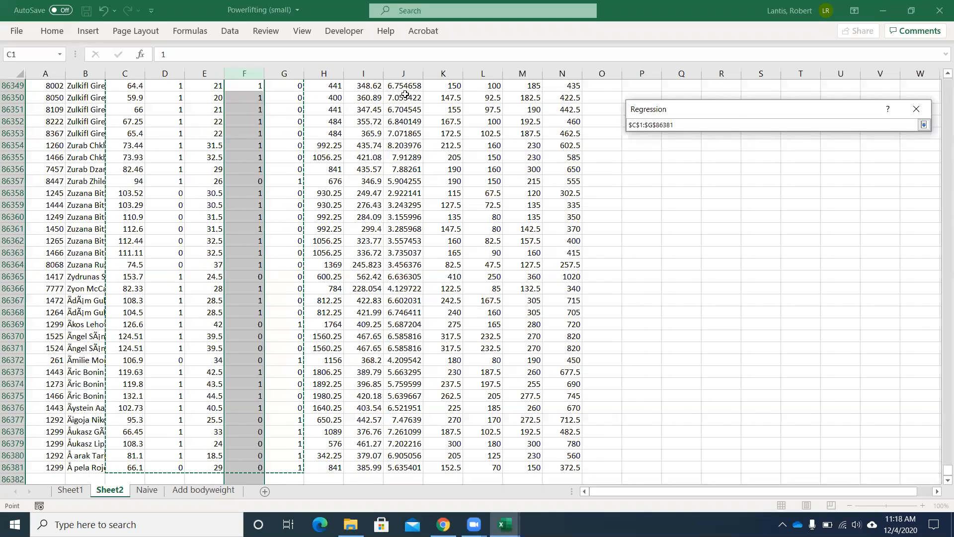
click(924, 124)
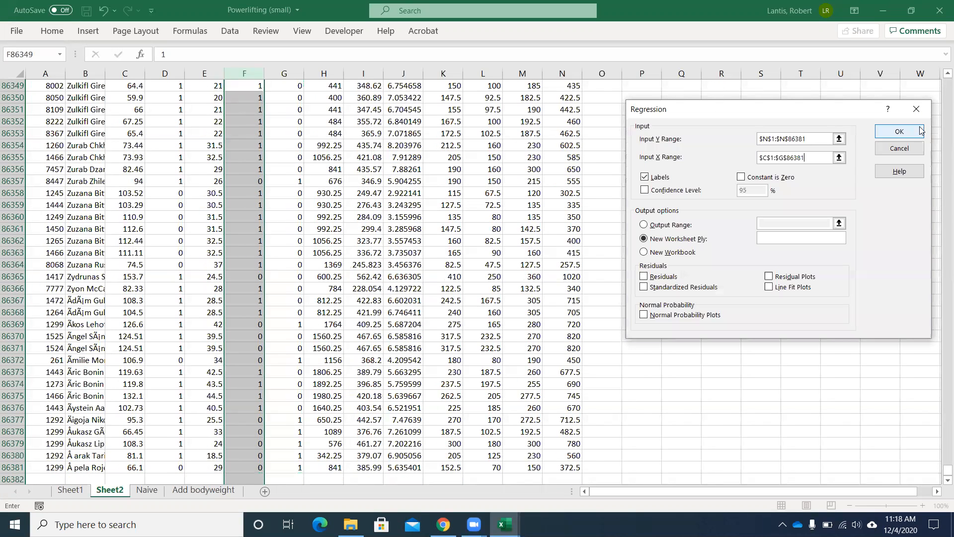
click(889, 134)
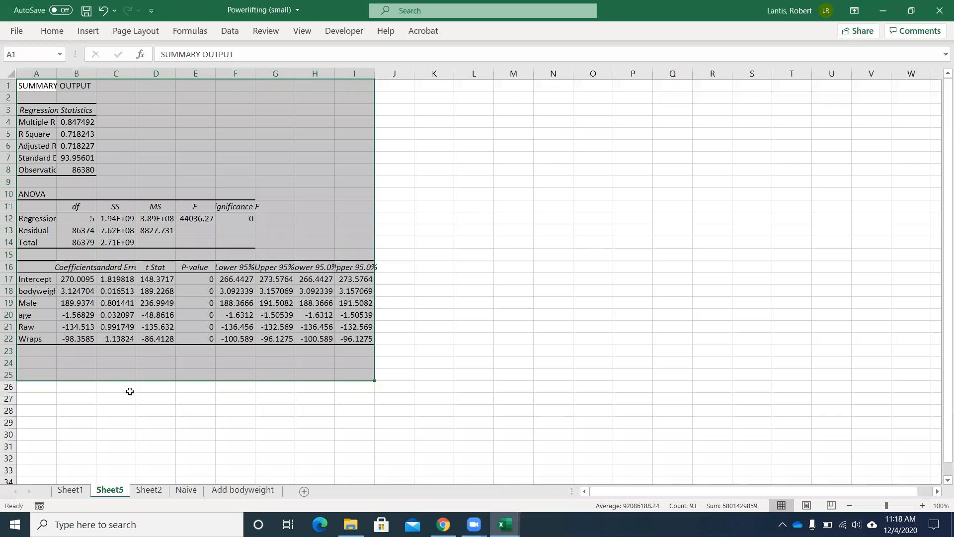
Move the new regression output sheet after Add bodyweight and rename it All controls.
drag(295, 495, 293, 494)
right_click(270, 491)
click(308, 350)
text(A)
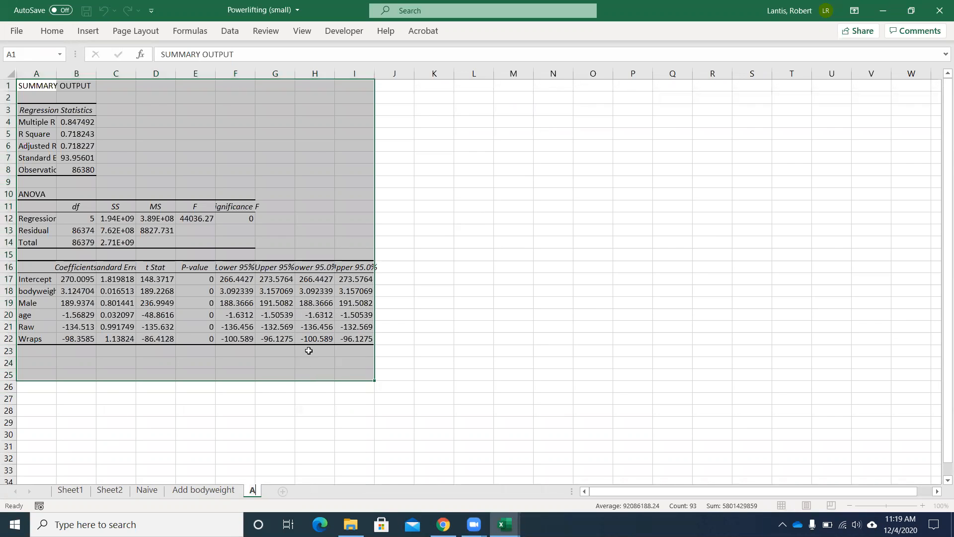
text(ll controls)
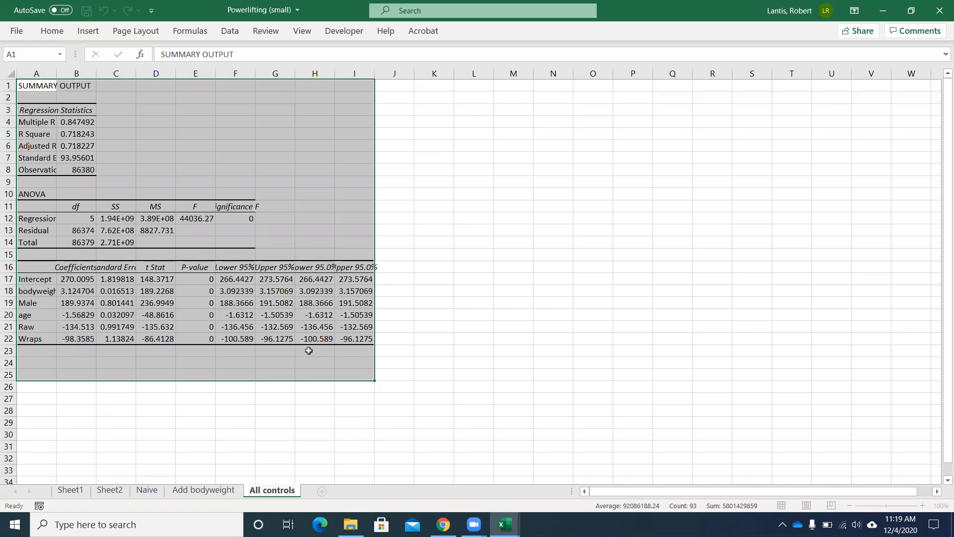
Zoom the All controls sheet to 200%.
click(340, 325)
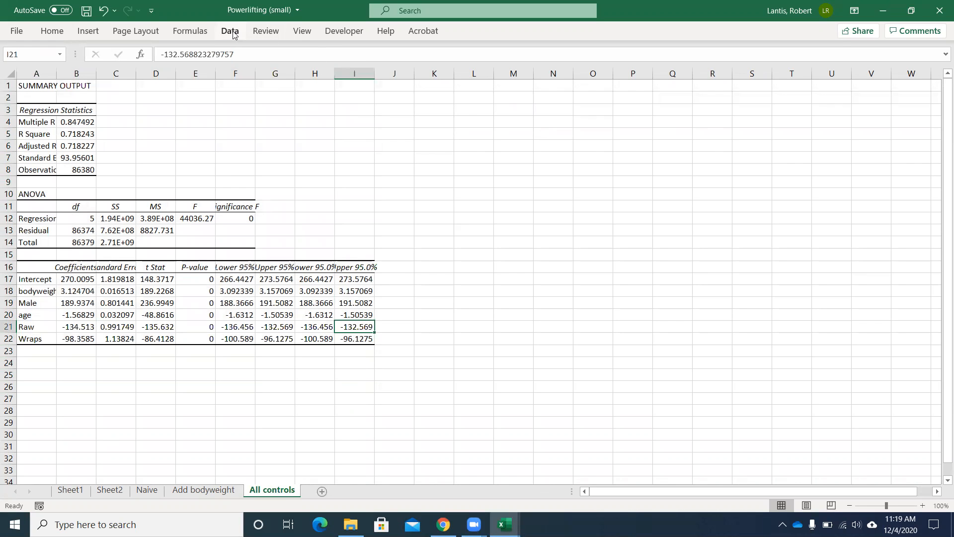
click(302, 30)
click(410, 56)
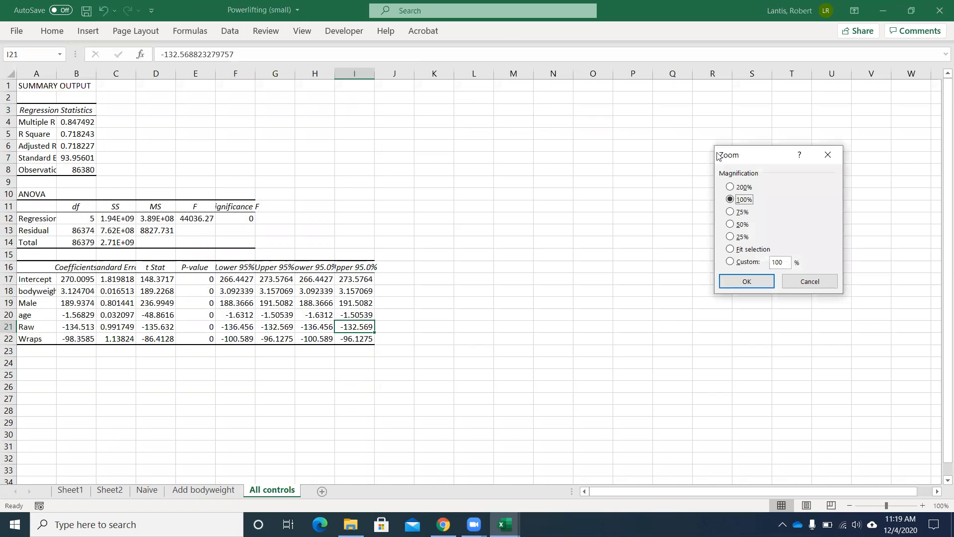
click(730, 187)
click(746, 282)
Compare the Male coefficient in the All controls output with the one on the Add bodyweight sheet.
scroll(405, 254, down, 2)
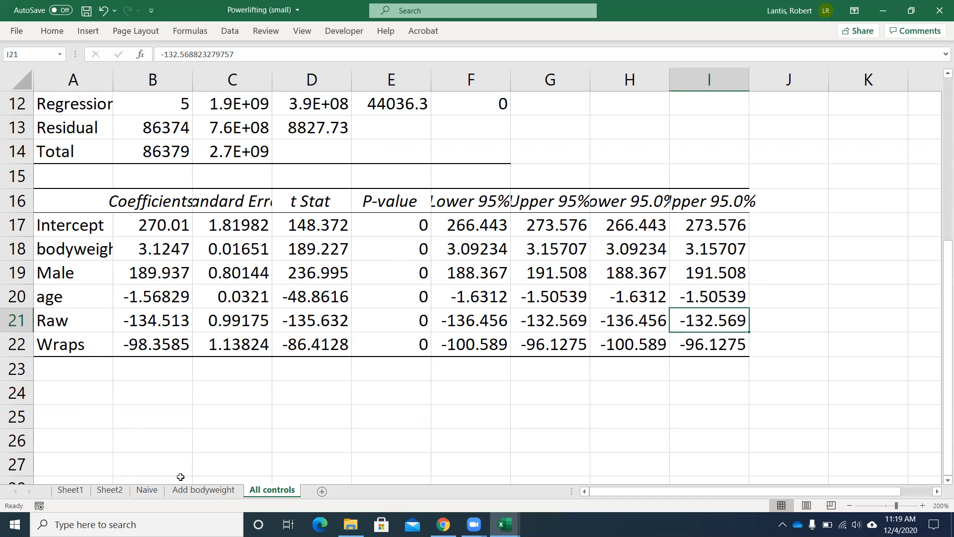
click(191, 491)
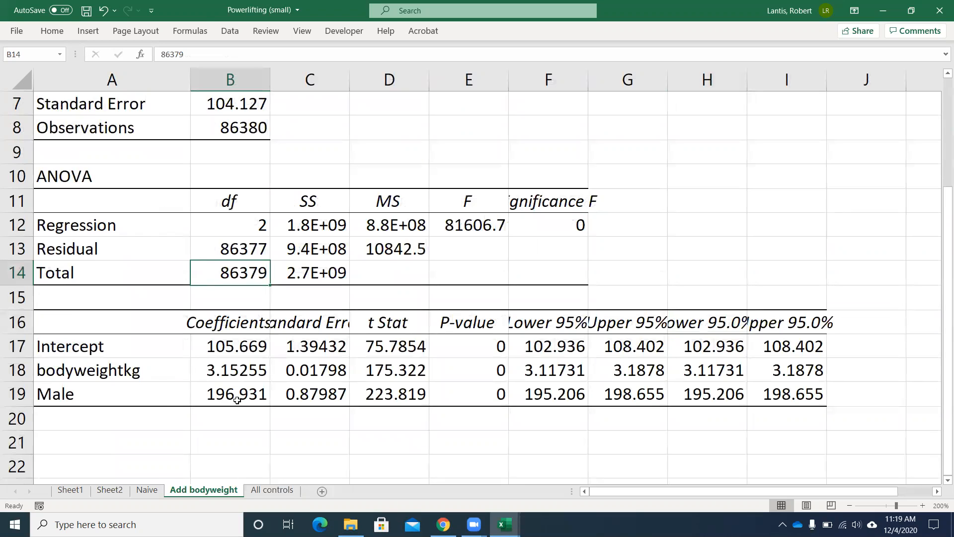
click(269, 492)
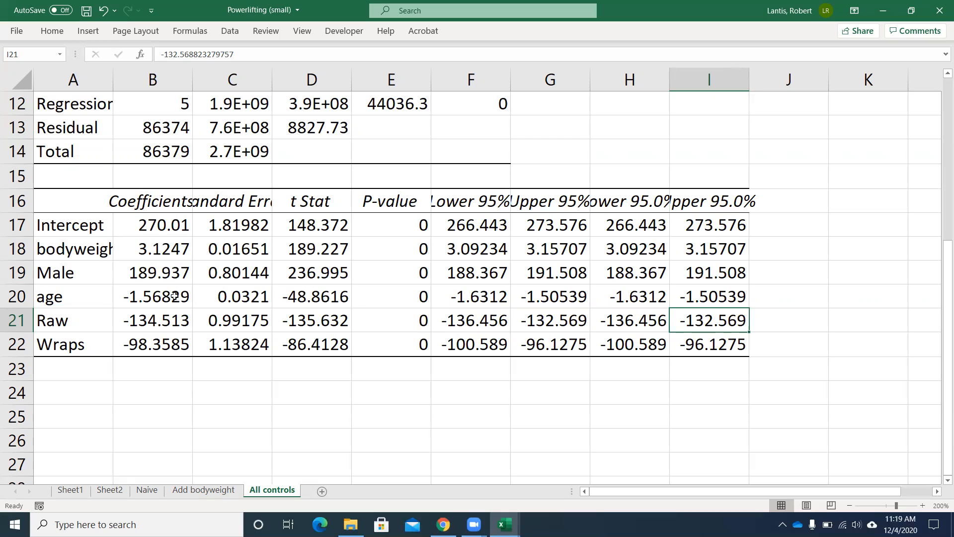
Overwrite the p-values on All controls with .025 for bodyweight, .08 for Male and .15 for age.
click(398, 257)
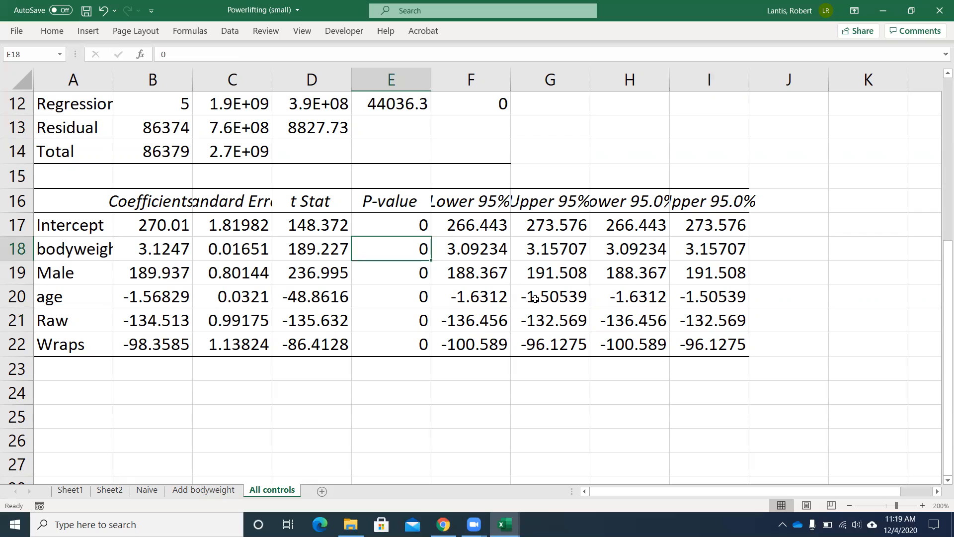
text(.0)
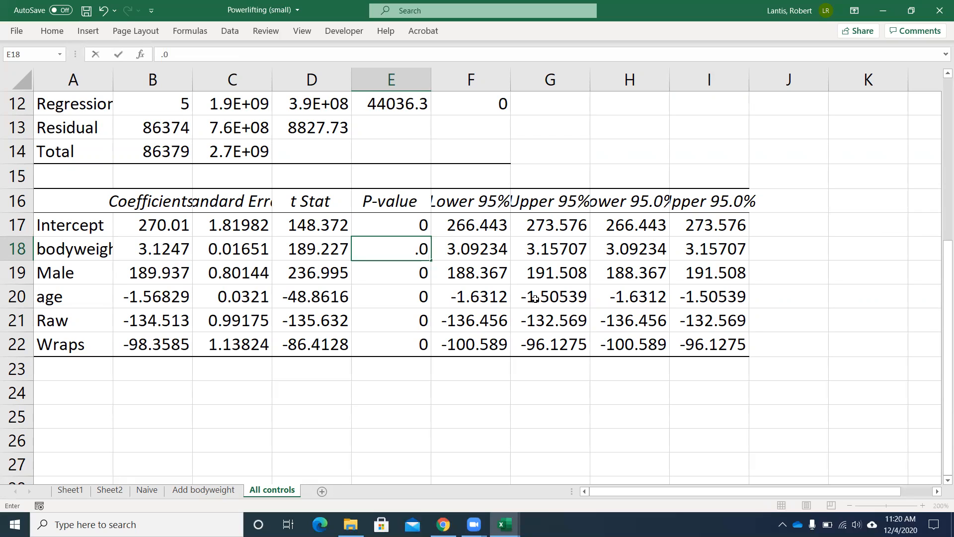
text(25)
key(Return)
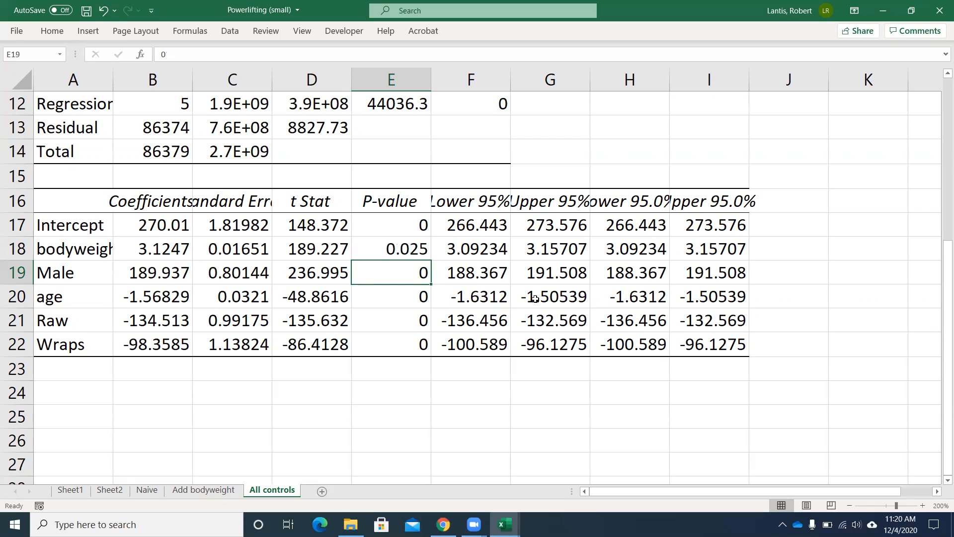
text(.08)
key(Return)
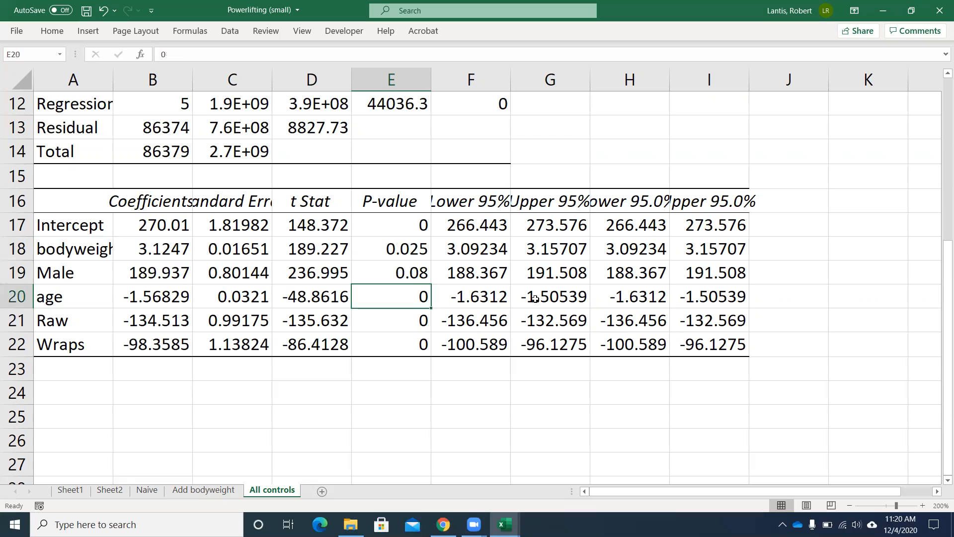
text(.15)
key(Return)
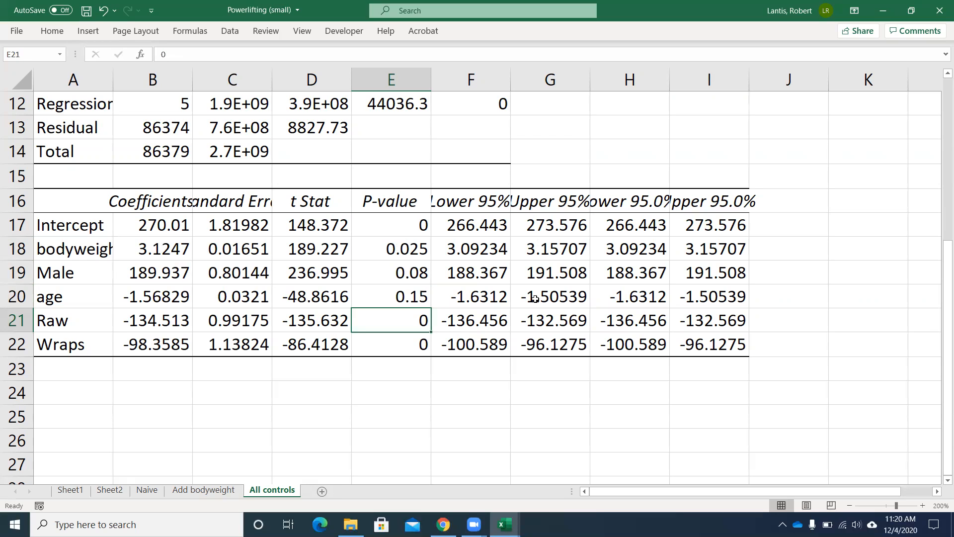
Enter =IF(E17<.1,"REJECT","FAIL") in J17 to test the intercept's p-value.
click(805, 230)
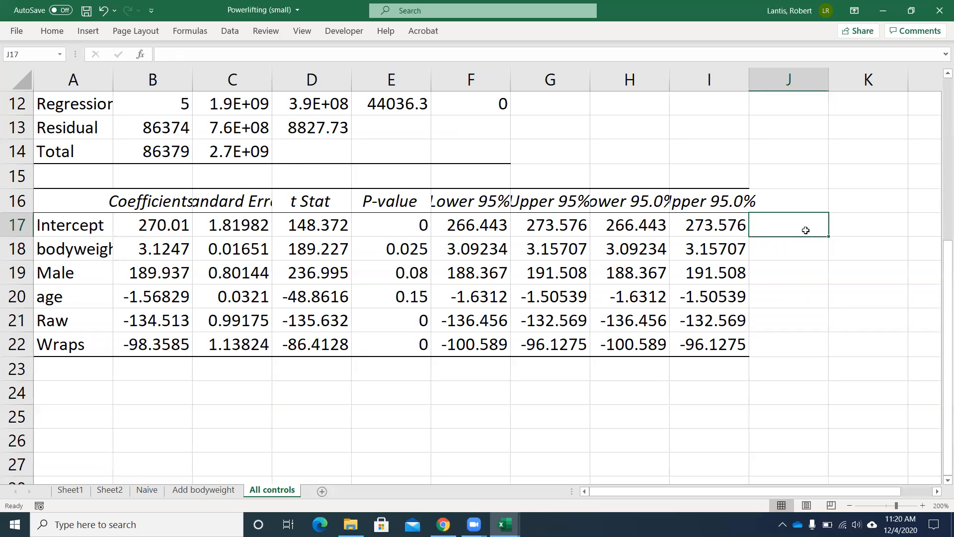
text(=if()
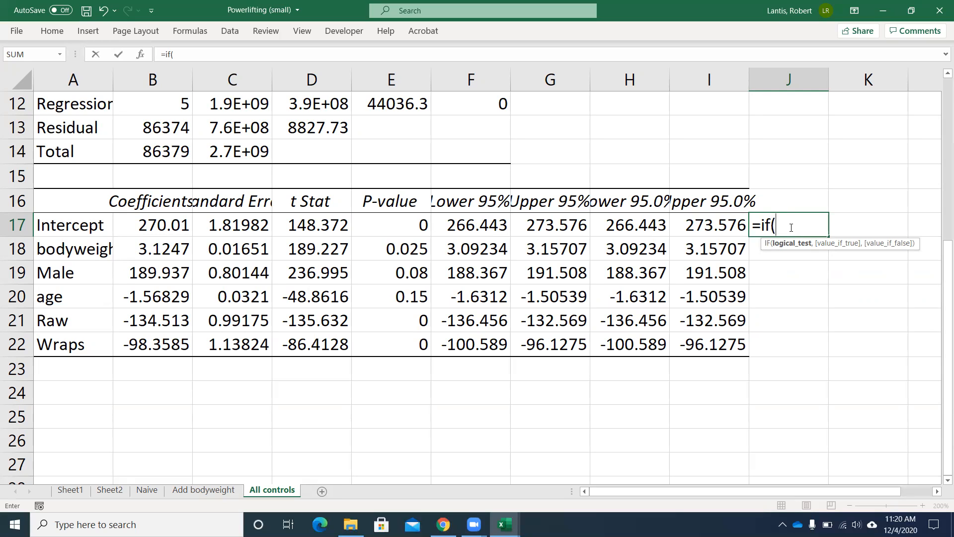
click(382, 220)
text(<)
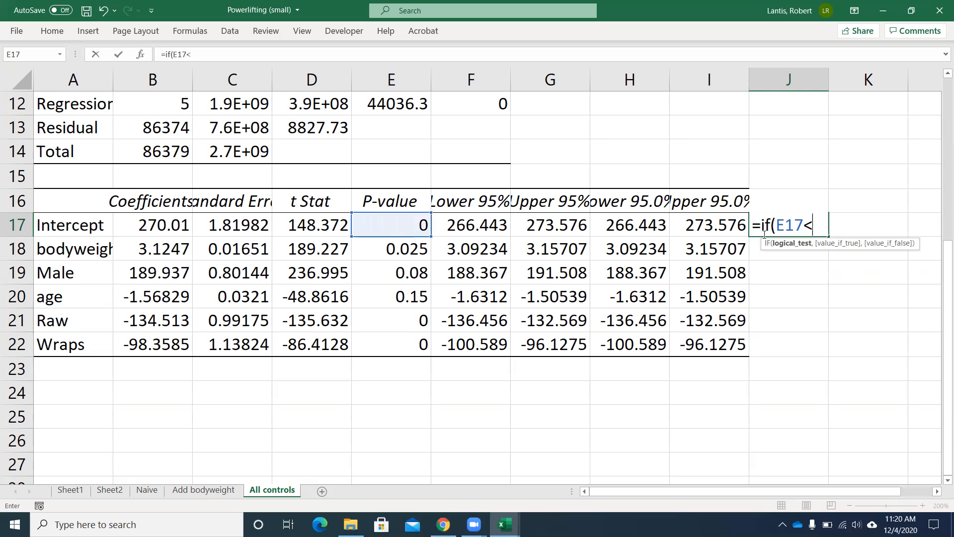
text(.1,"REJECT")
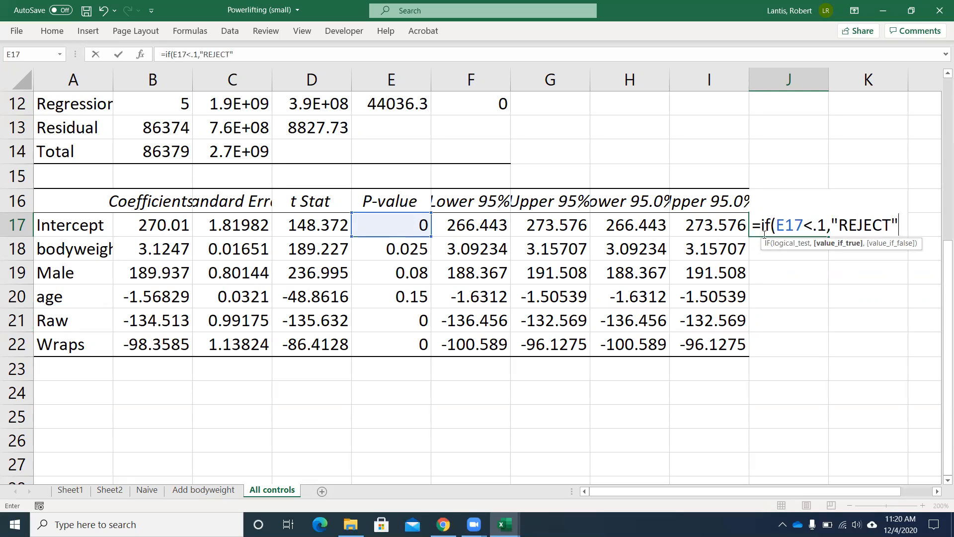
text(,)
text(F)
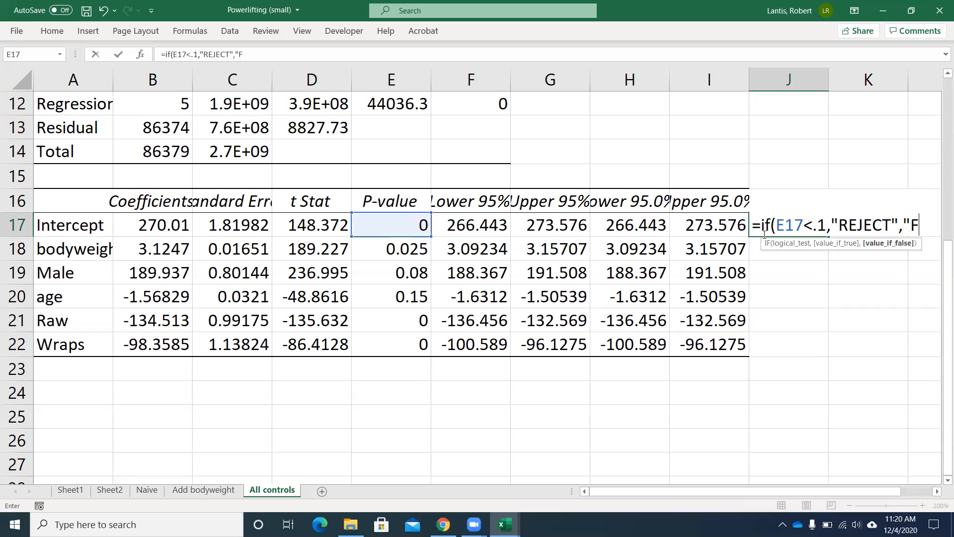
text(AIl")
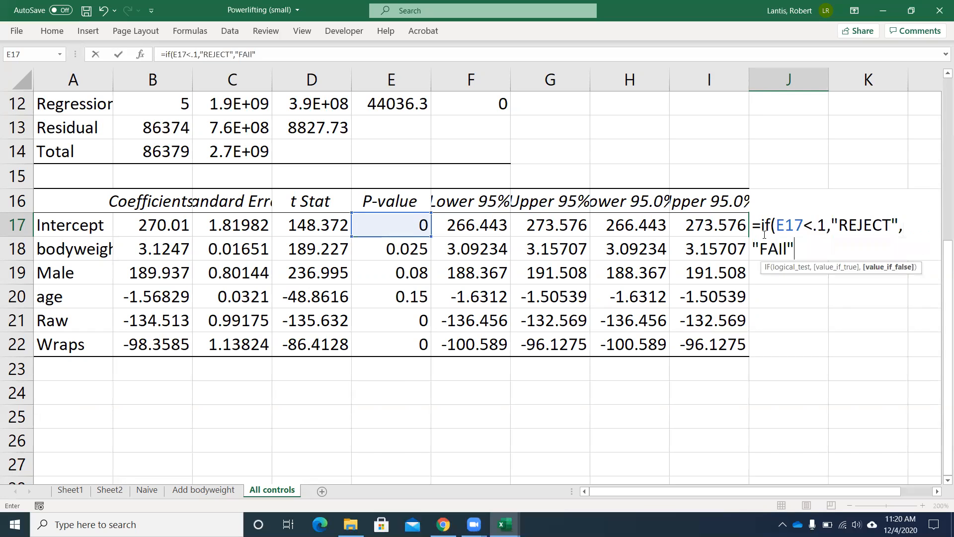
key(BackSpace)
key(BackSpace)
key(BackSpace)
text(I)
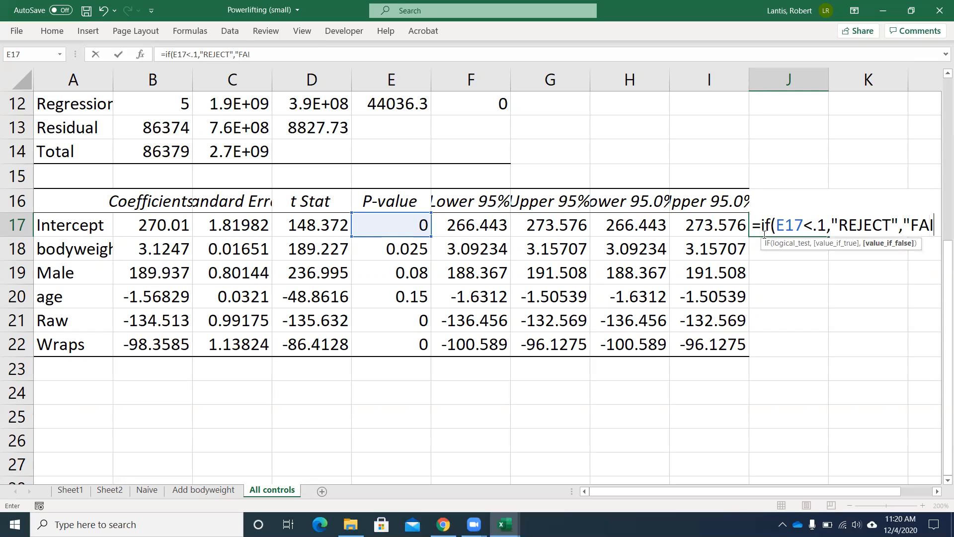
text(L"))
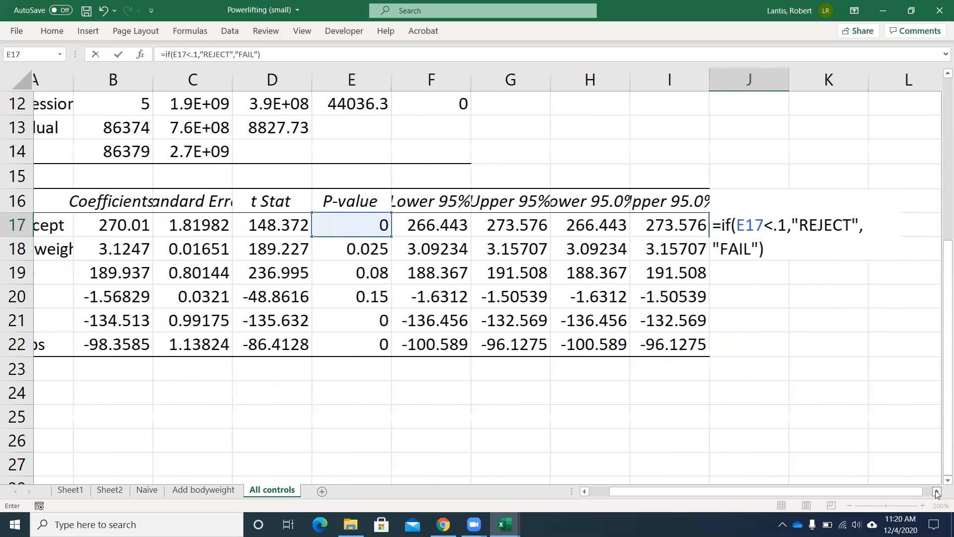
click(937, 491)
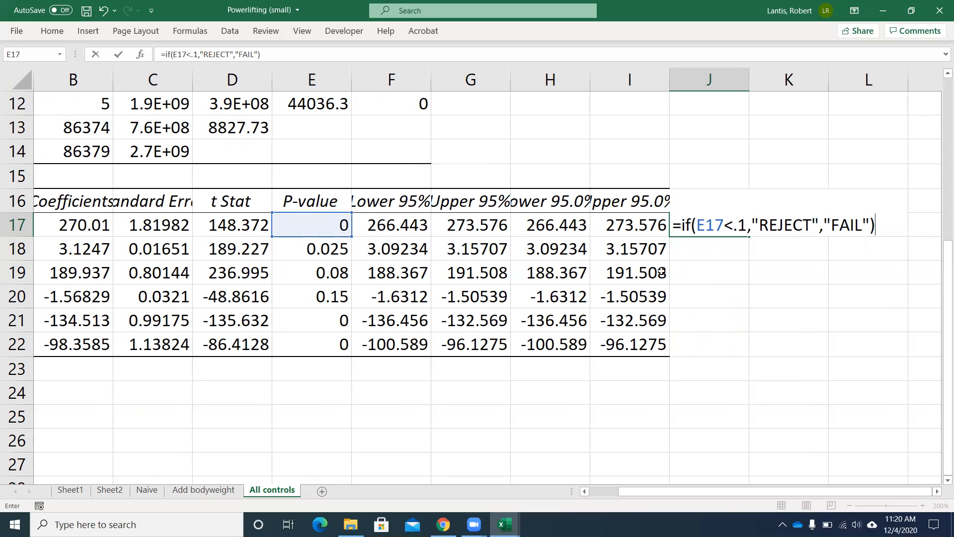
key(Return)
Copy the J17 formula down through J22 and check its test against the p-value in the age row.
click(742, 230)
drag(749, 237, 740, 348)
drag(694, 492, 655, 490)
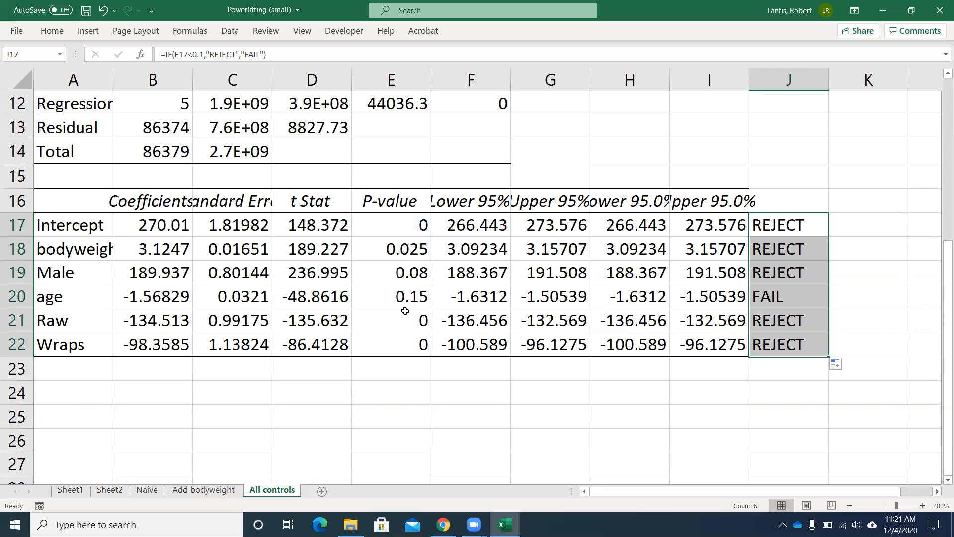
double_click(819, 228)
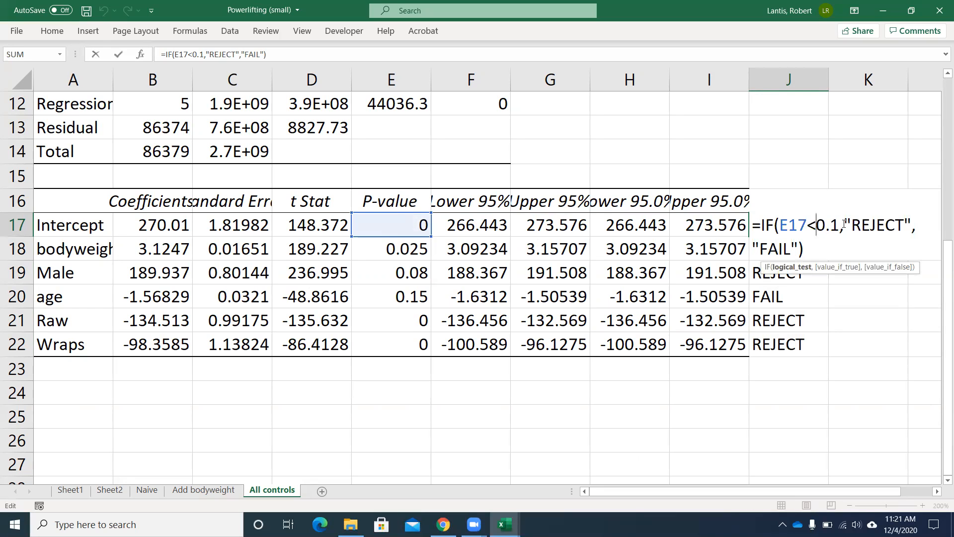
key(Return)
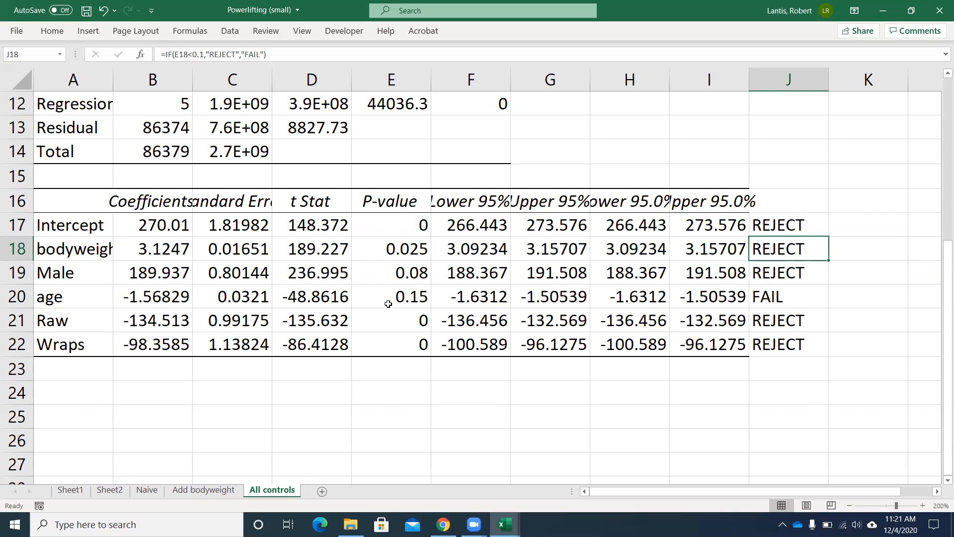
click(780, 304)
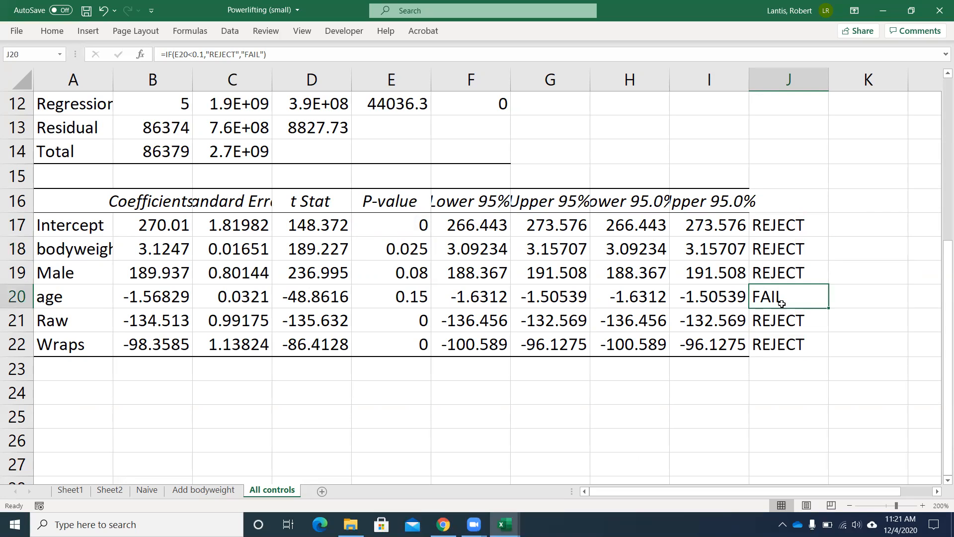
Enter the heading "Significant at 10%" in J16 and fit column J's width to it.
click(786, 205)
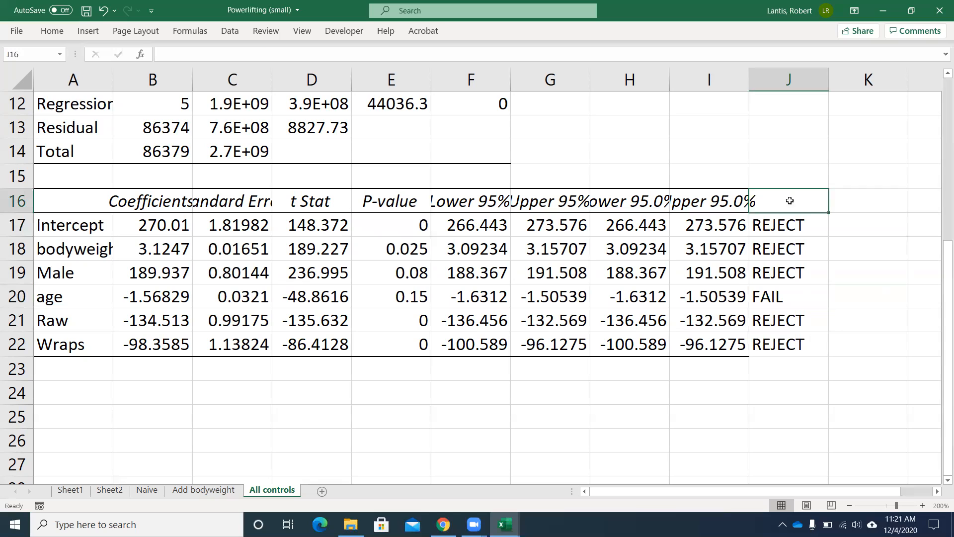
text(Significan)
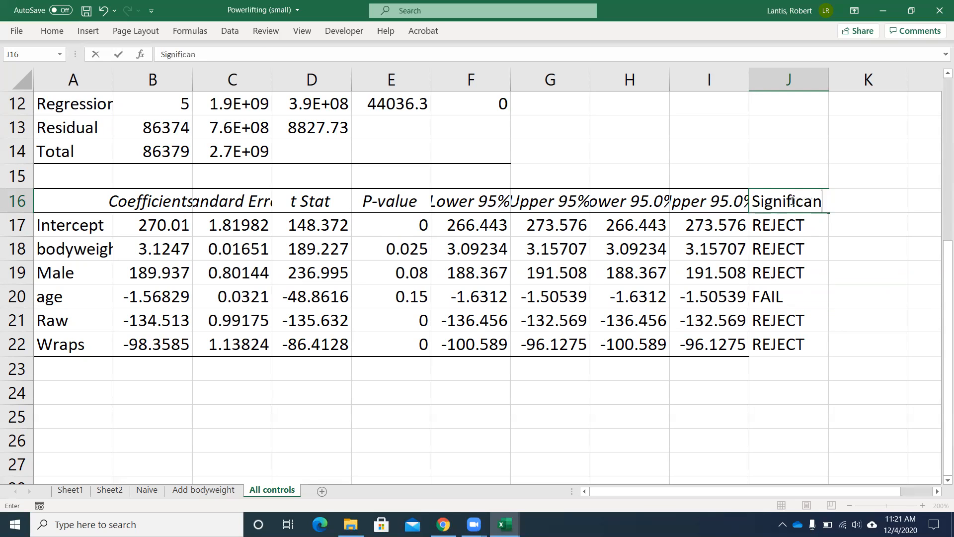
text(t at 10%)
key(Return)
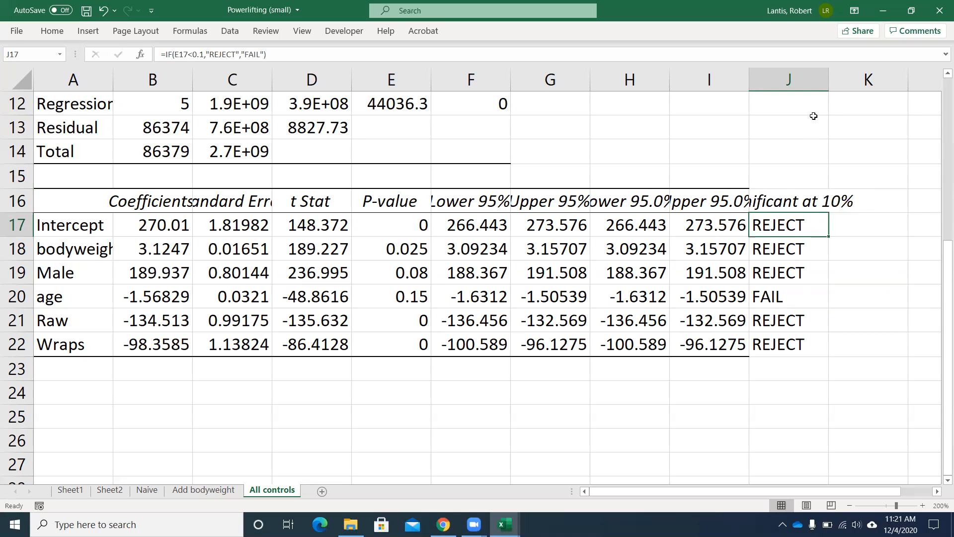
double_click(829, 79)
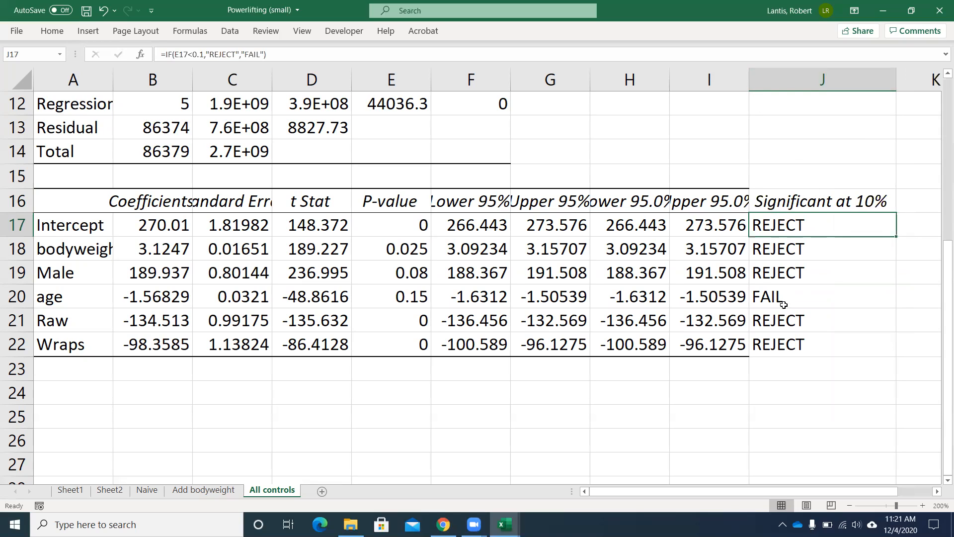
Change the J17 formula's outputs to "SIGNIFICANT" and "NOT SIG." and copy it down through J22.
double_click(804, 225)
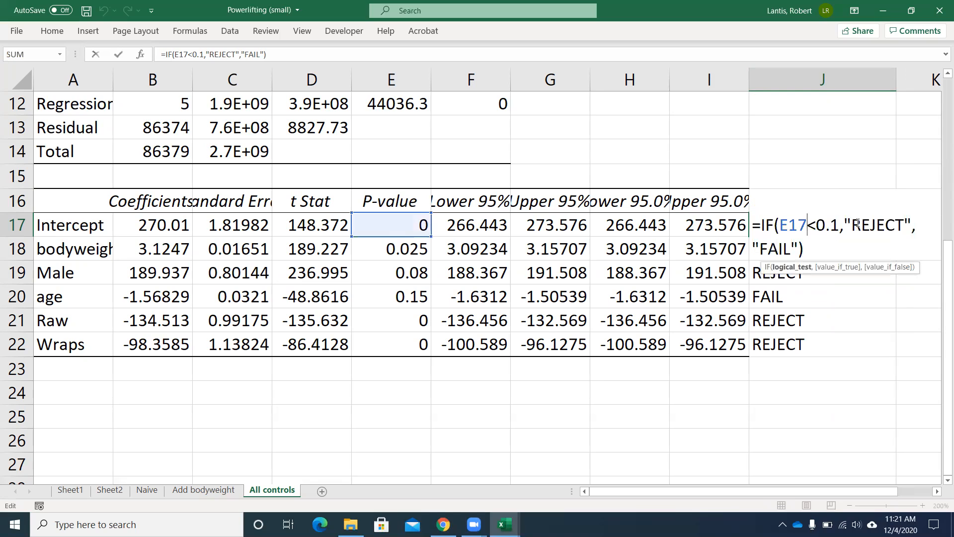
drag(851, 225, 899, 223)
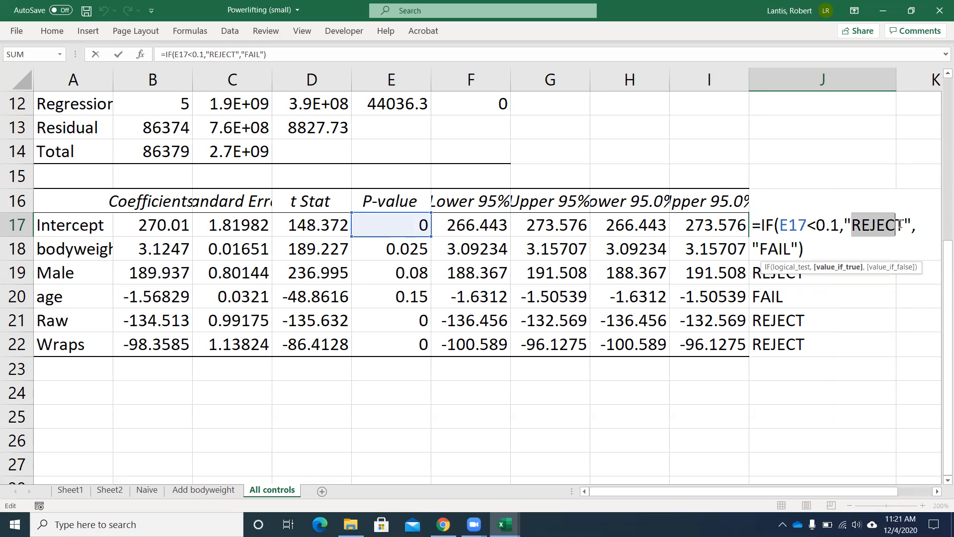
text(SIGNIF)
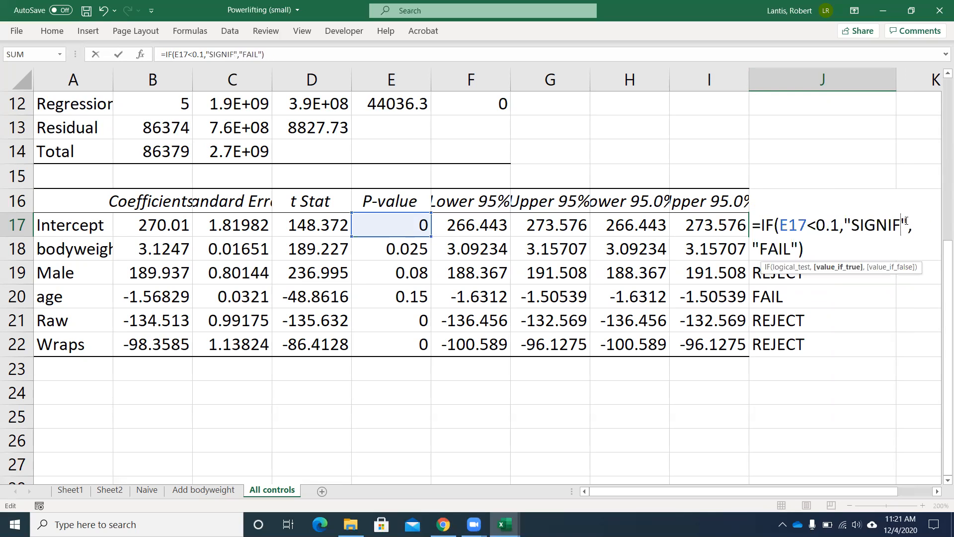
text(ICANT)
key(Right)
key(Right)
key(shift+Right)
key(shift+Right)
key(shift+Right)
key(shift+Right)
text(NOTSIG)
key(BackSpace)
key(BackSpace)
key(BackSpace)
text(SIG.)
key(Return)
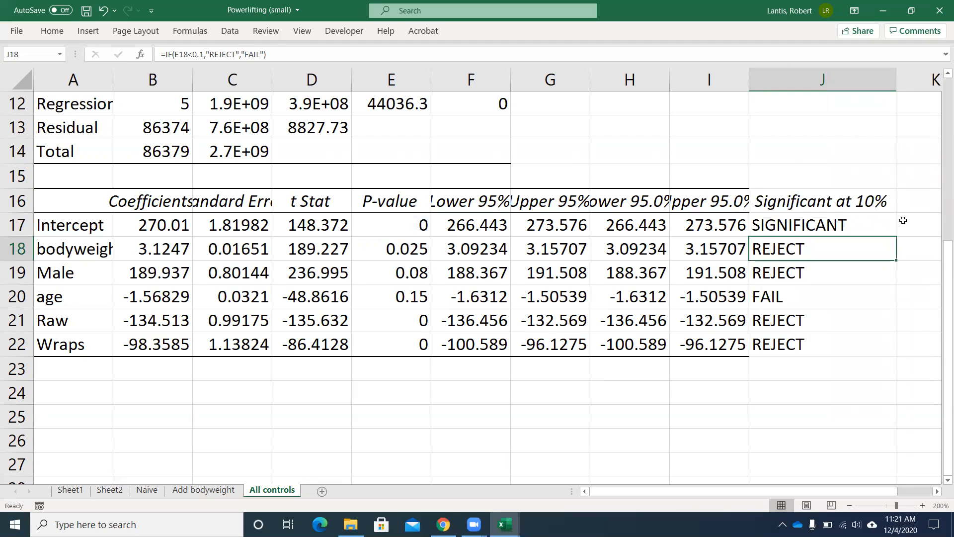
click(889, 229)
drag(895, 235, 869, 357)
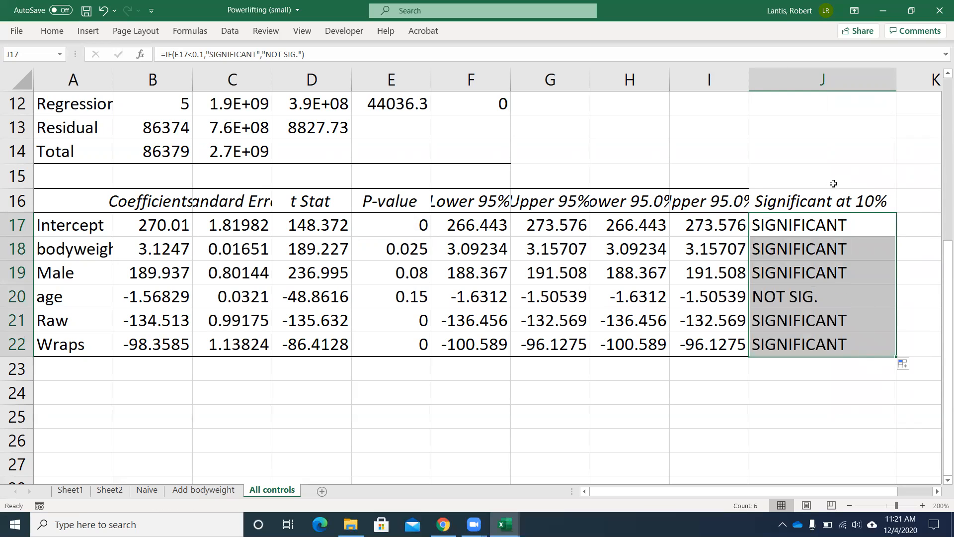
Label cell I14 "Alpha" and enter .1 beside it in J14.
click(722, 149)
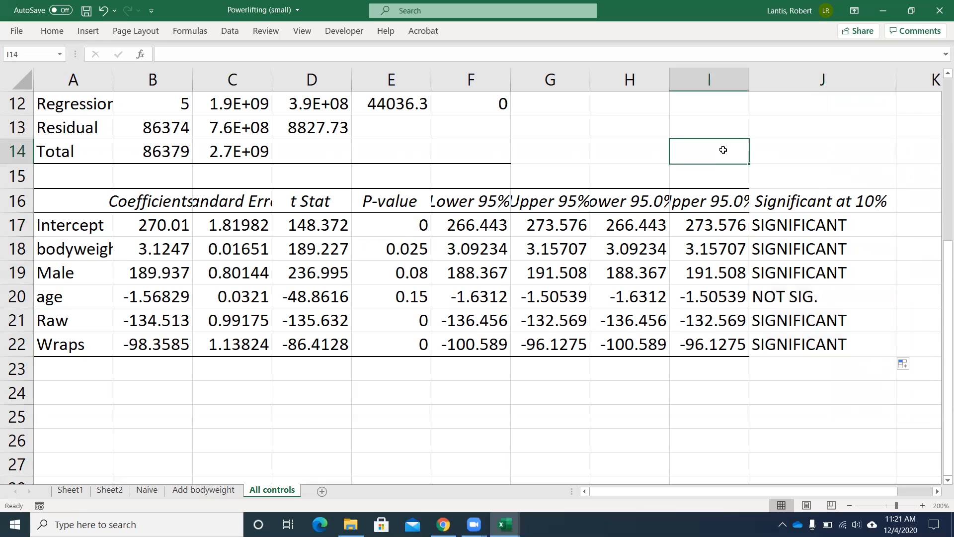
text(Alpha)
key(Tab)
text(.1)
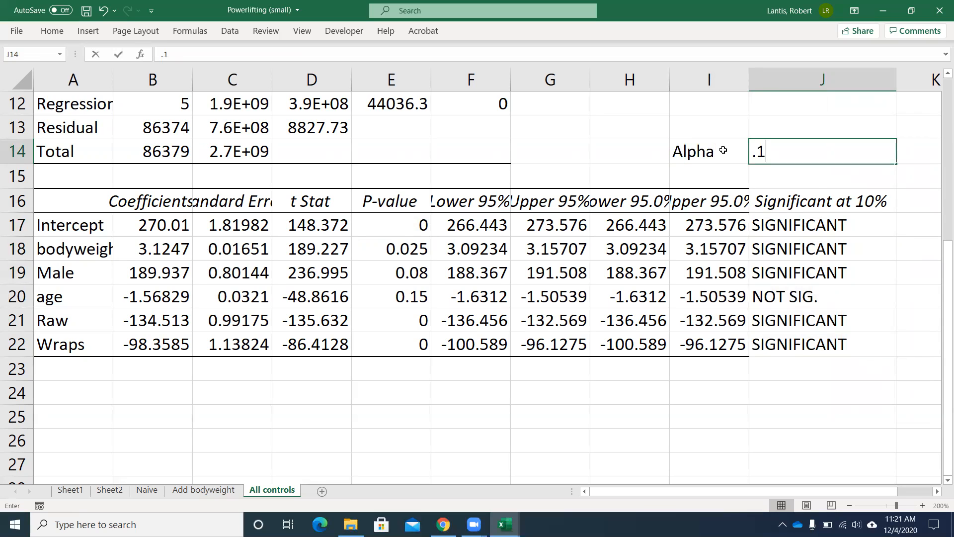
key(Return)
Replace the fixed 0.1 in the J17 formula with the absolute reference $J$14 and copy it down through J22.
click(773, 228)
double_click(773, 228)
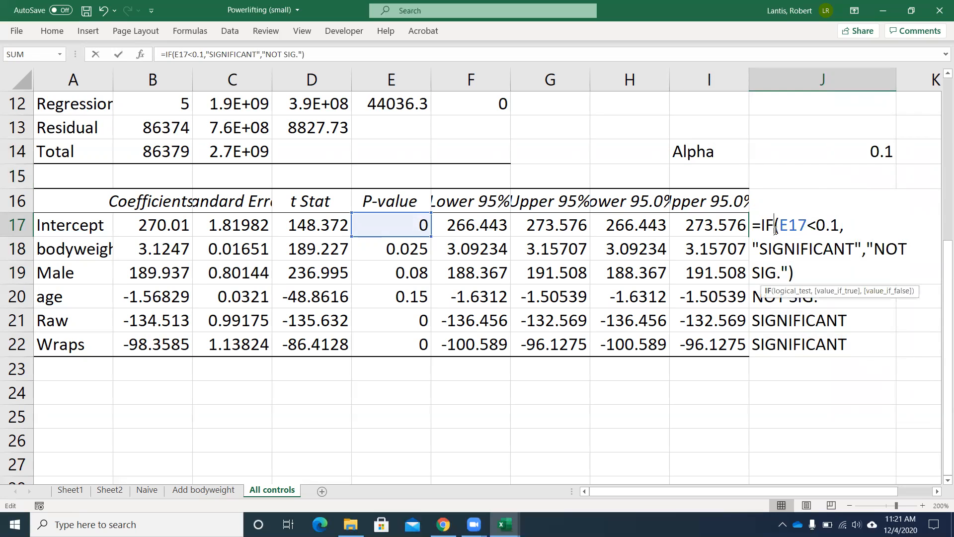
drag(816, 224, 840, 224)
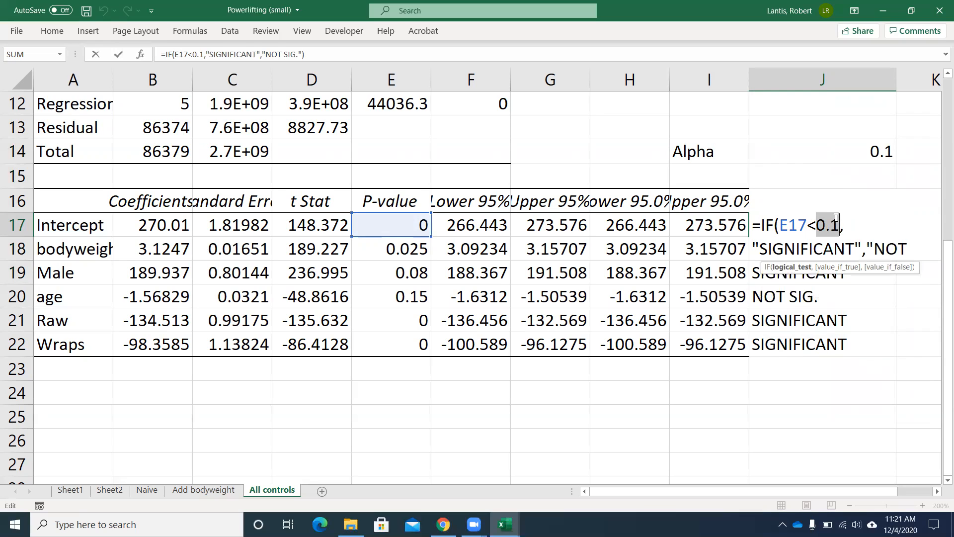
key(BackSpace)
click(871, 151)
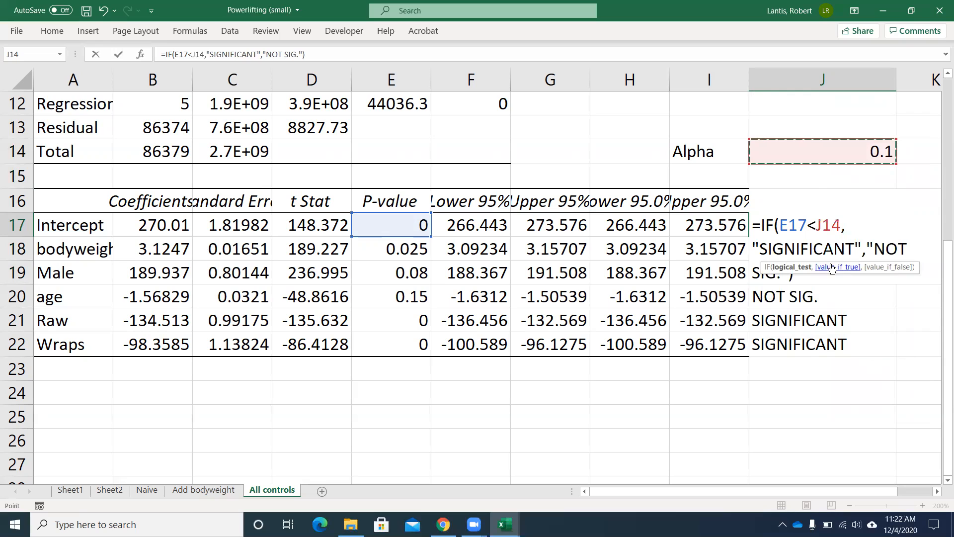
click(816, 224)
text($)
key(Right)
text($)
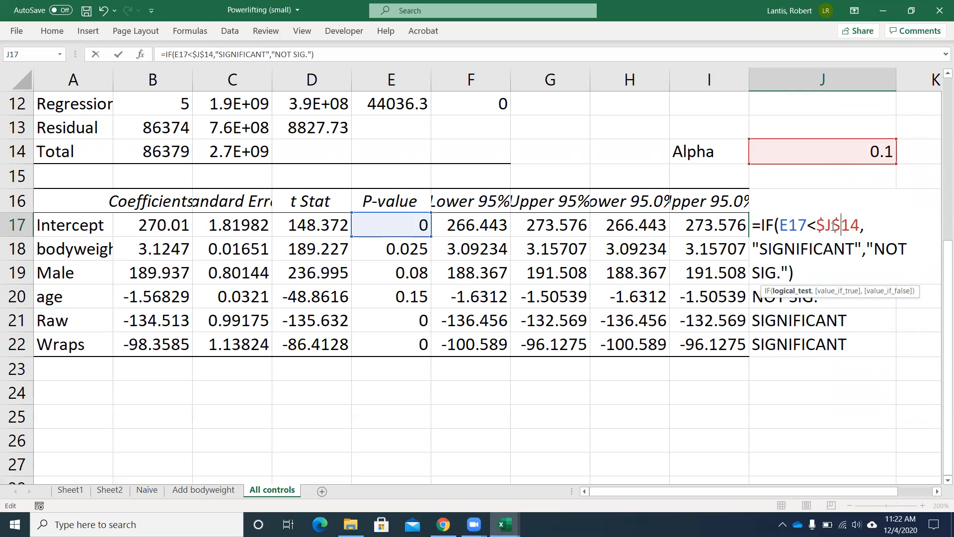
key(Return)
click(833, 226)
drag(894, 237, 851, 348)
Try an alpha of 0.01 in J14 to test the significance flags, and restore it to 0.1.
click(877, 155)
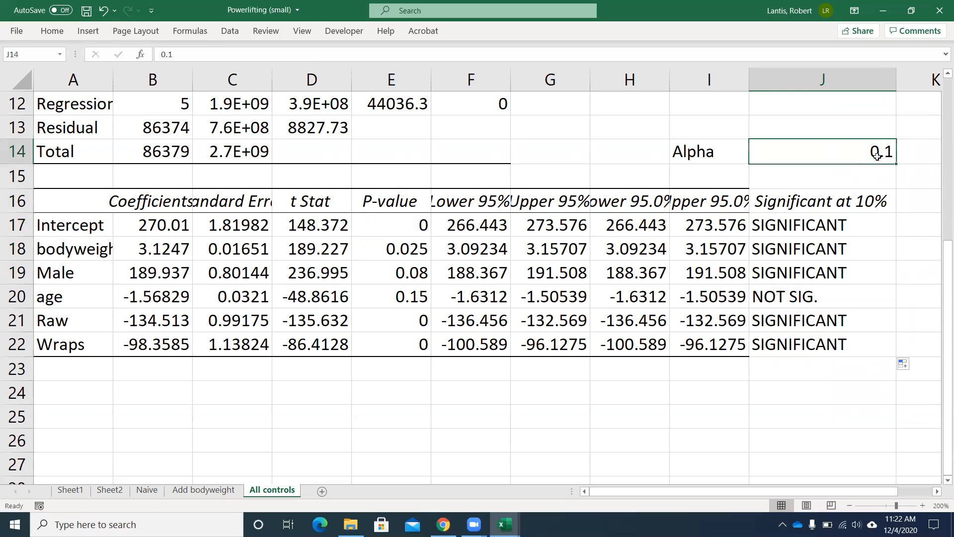
double_click(878, 154)
text(0)
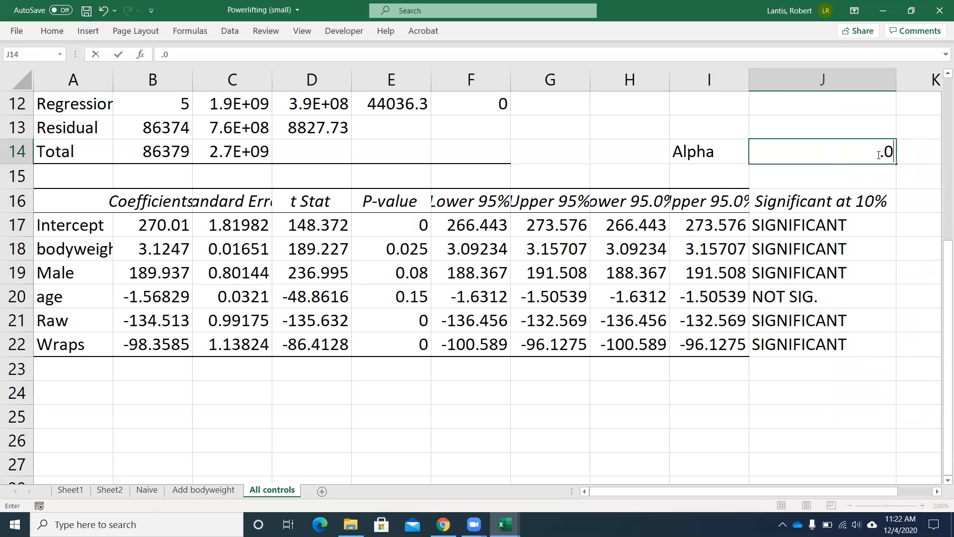
key(Return)
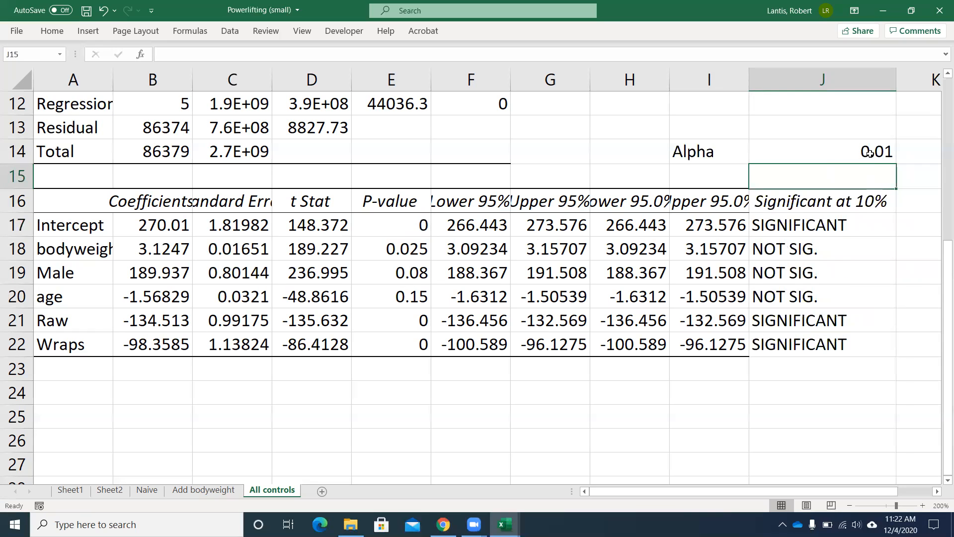
click(863, 150)
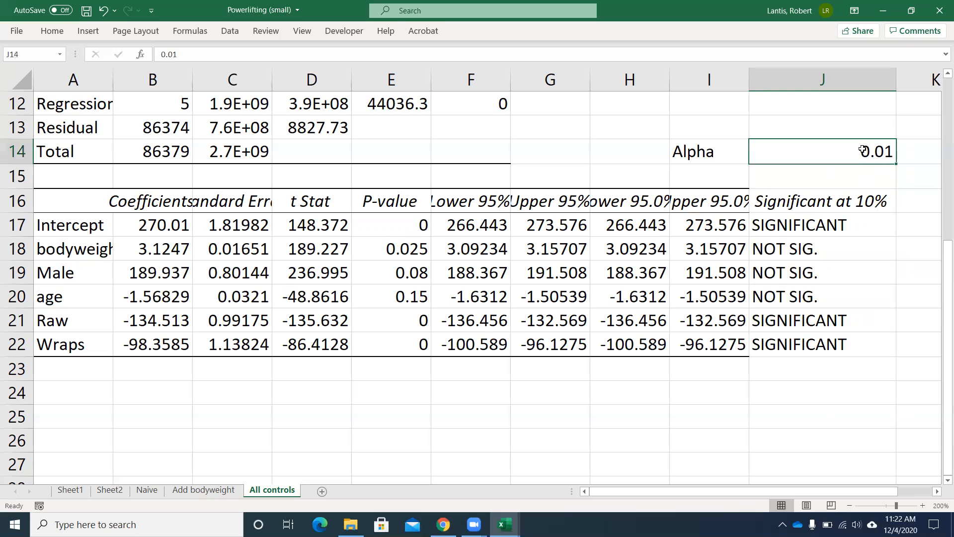
text(.1)
key(Return)
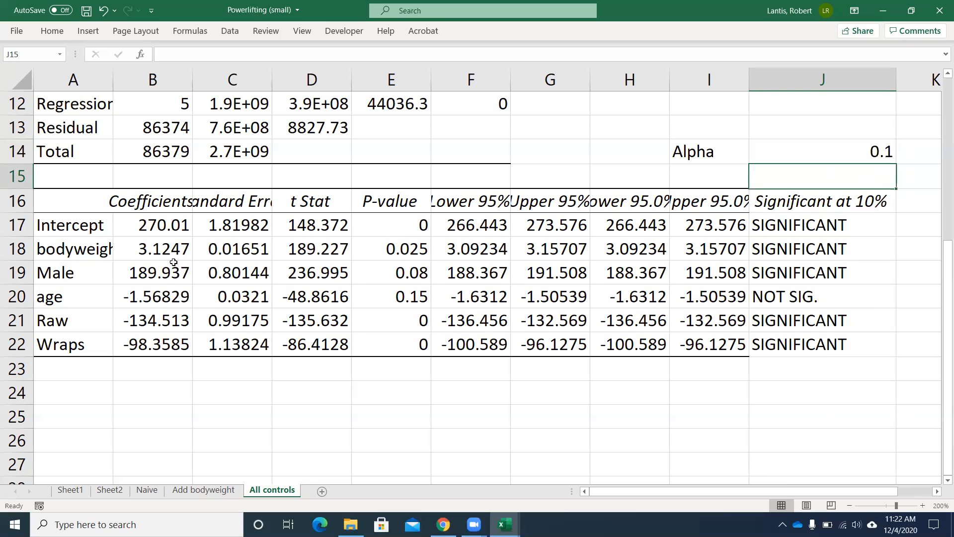
Write the regression equation "totalkg=a+b1*bodyweight+b2*male+b3*age+..." as text in cell B24 below the coefficient table.
click(169, 394)
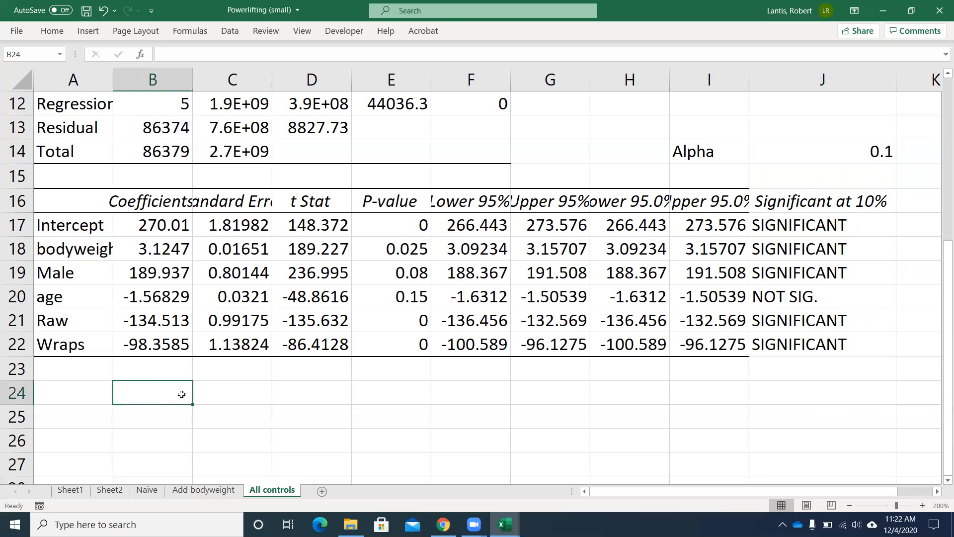
text(totalkg)
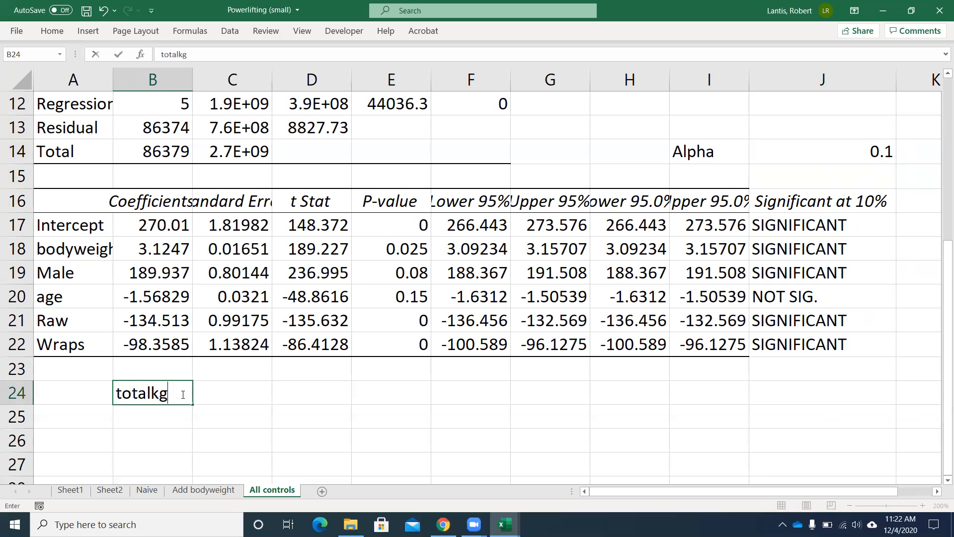
text(=a+b1*body)
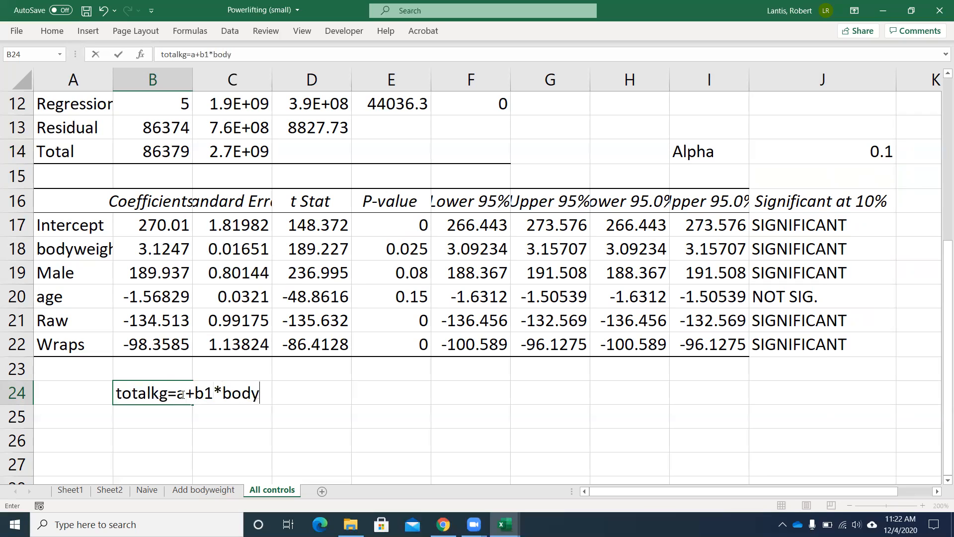
text(weight+b2*)
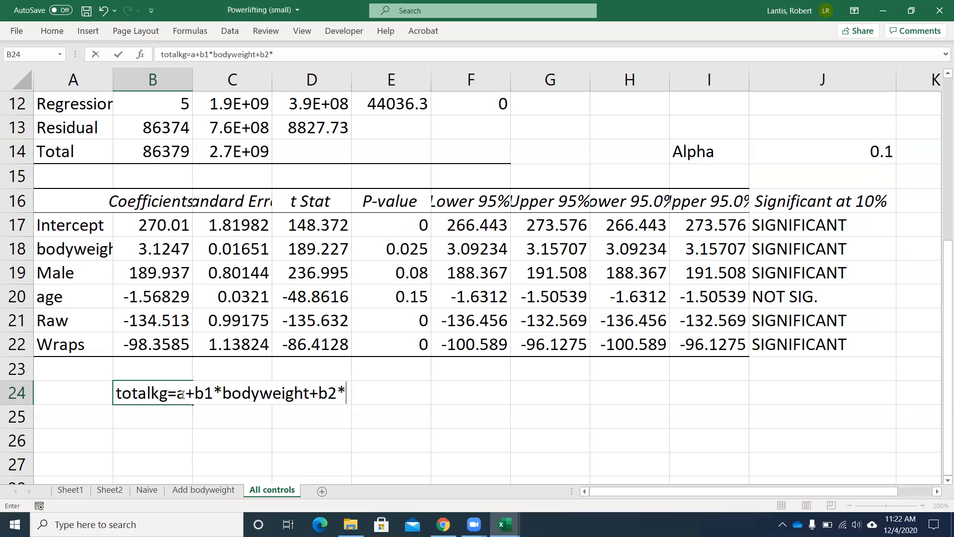
text(male+age*)
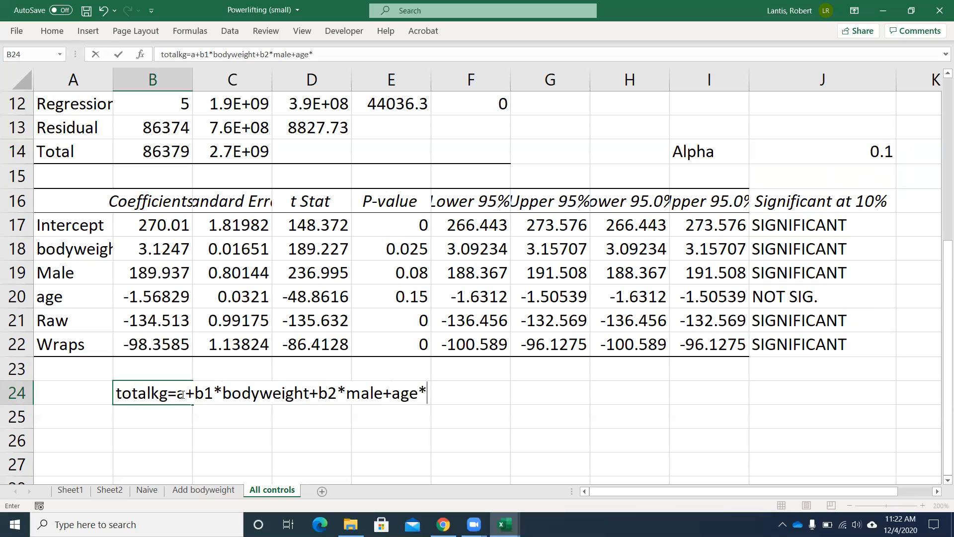
click(396, 392)
text(b3)
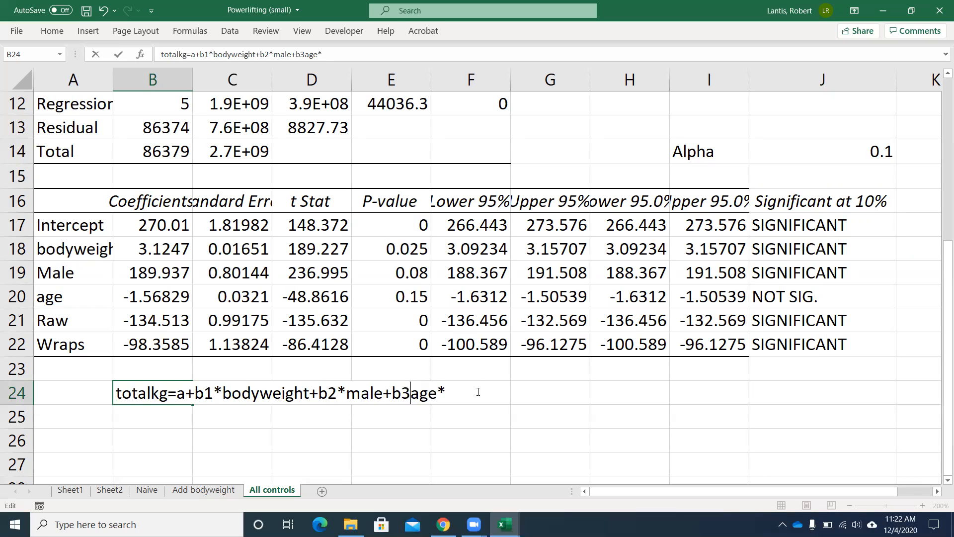
text(*age)
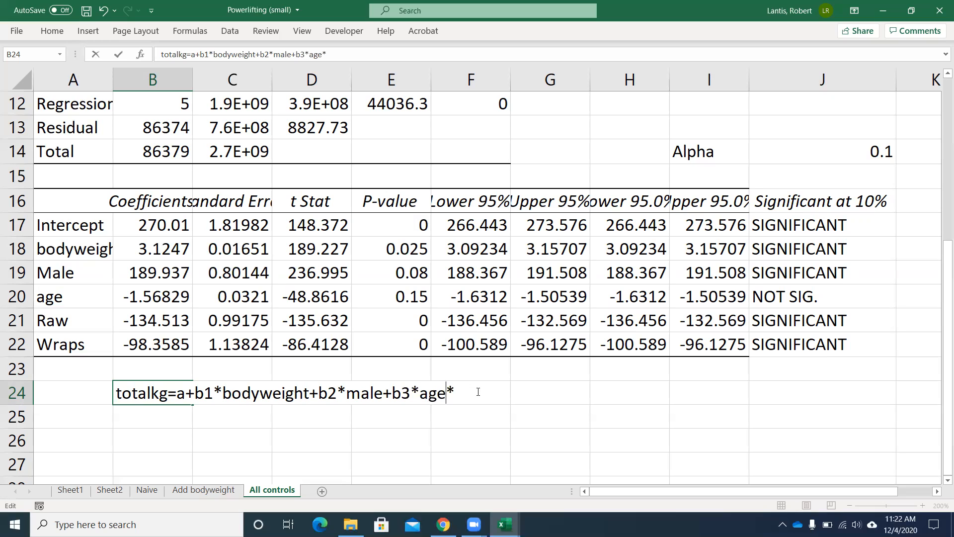
text(+...)
key(Return)
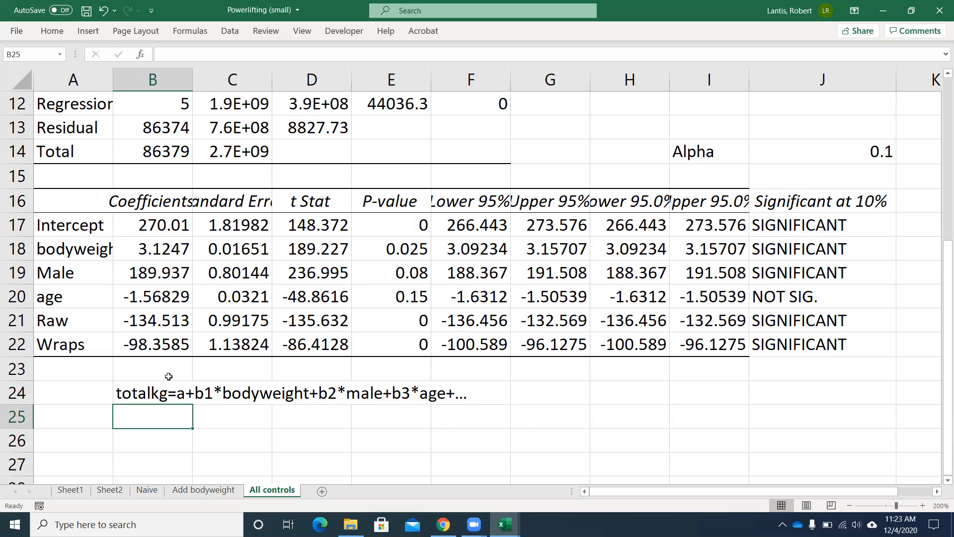
Add the column heading "Prediction" in cell K16, beside the significance column.
drag(625, 491, 661, 493)
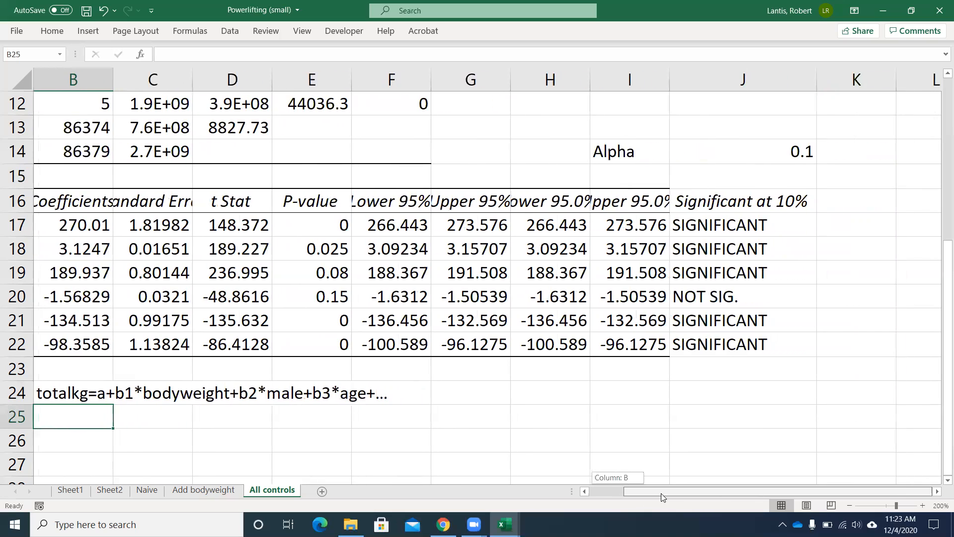
click(845, 203)
click(836, 175)
click(845, 197)
text(Prediction)
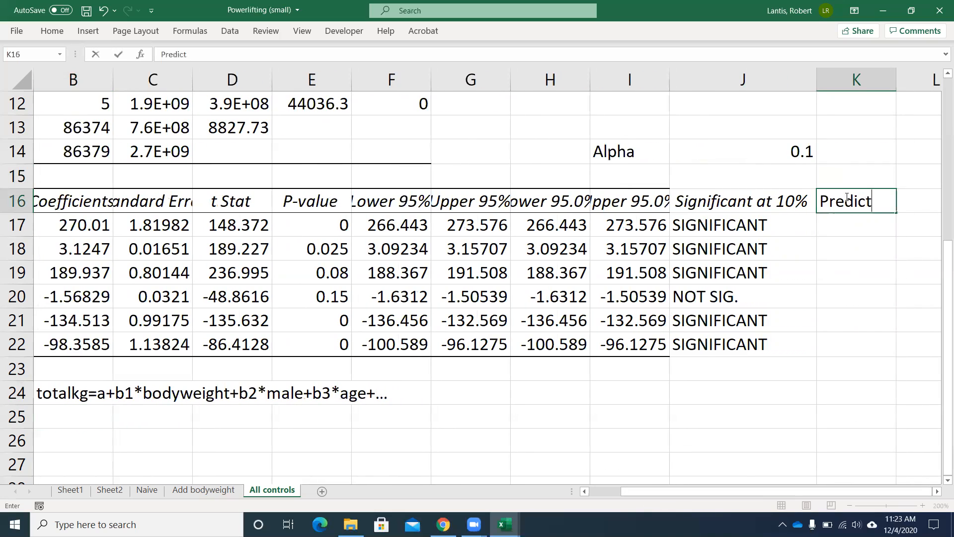
key(Return)
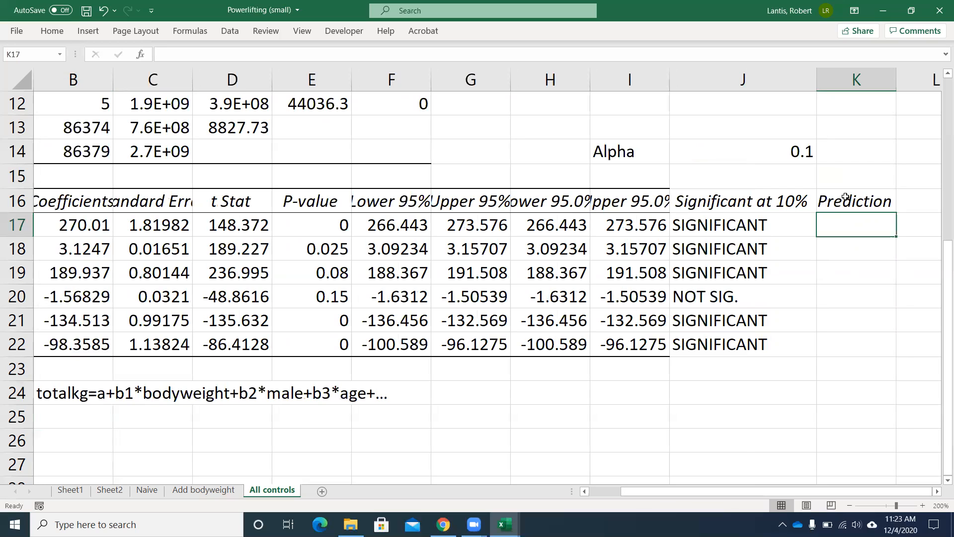
Set the worksheet zoom to a custom 150% so the whole coefficient table and the Prediction column fit on screen.
click(302, 31)
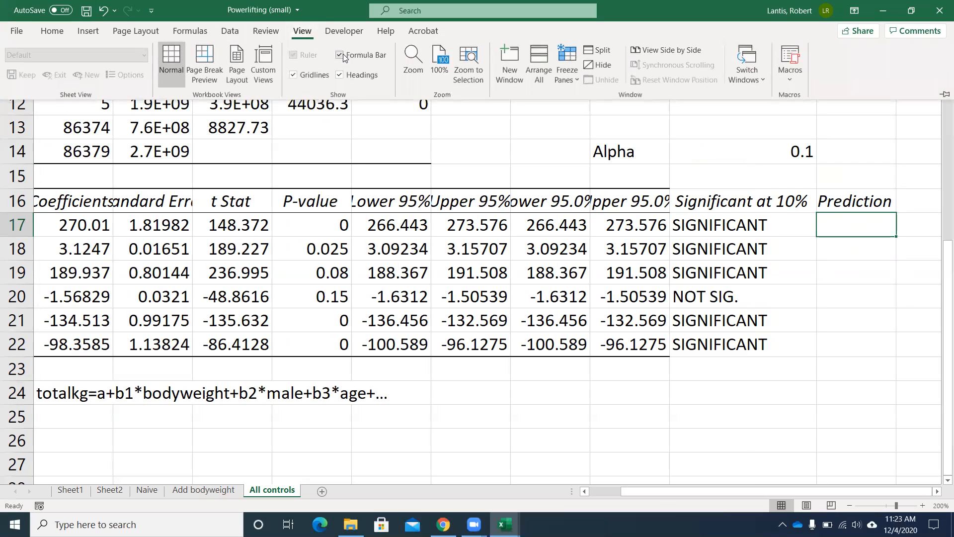
click(413, 65)
click(775, 262)
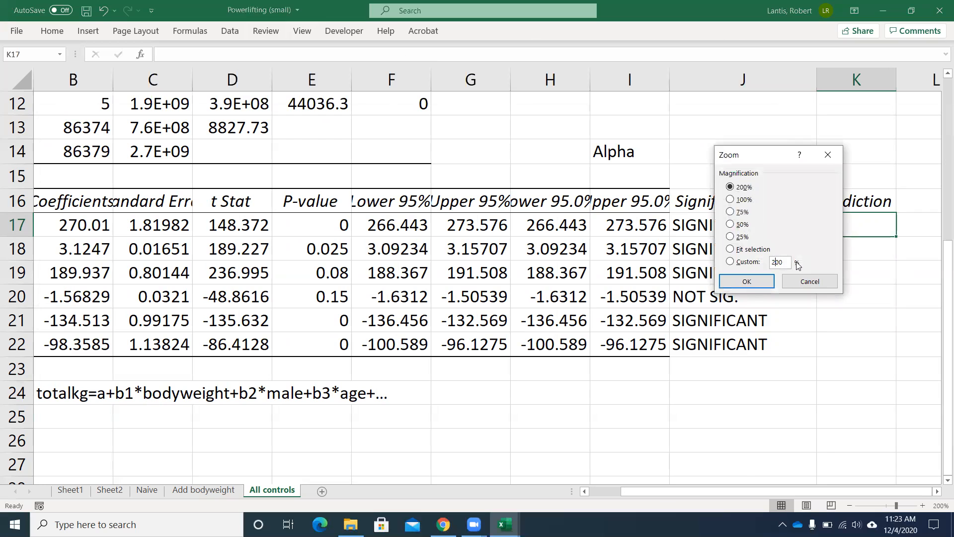
key(BackSpace)
key(BackSpace)
text(15)
key(Return)
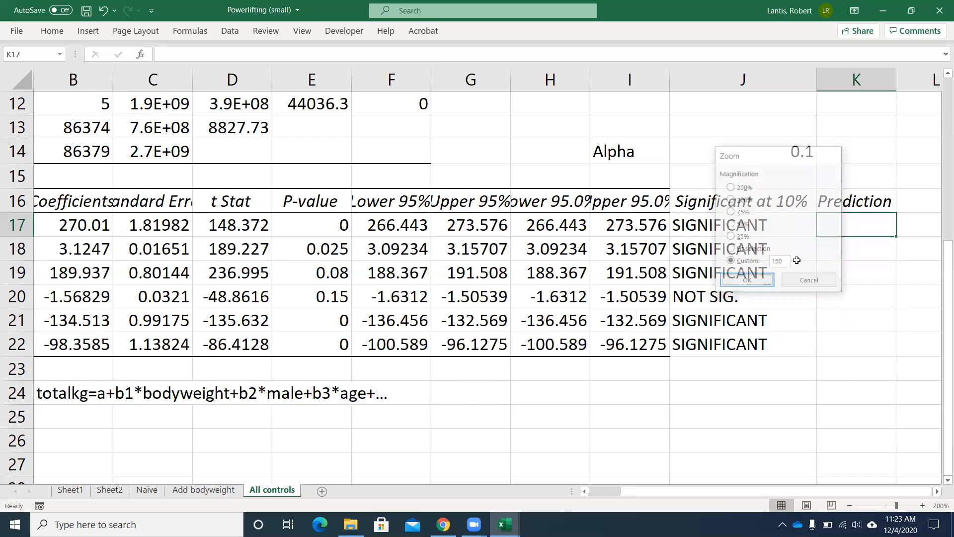
drag(751, 495, 726, 495)
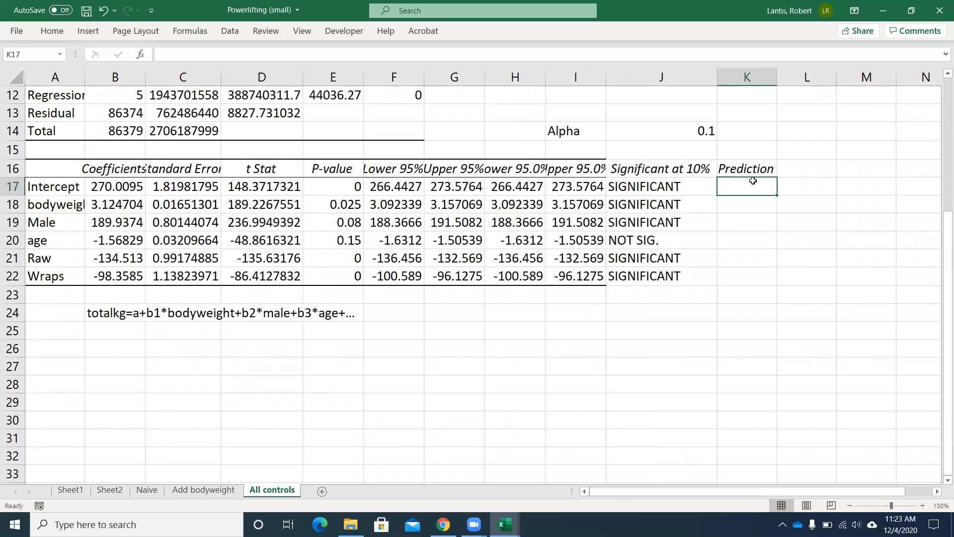
Enter the prediction inputs in K18:K22: bodyweight 80, Male 1, age 33, Raw 1 and Wraps 0.
key(Return)
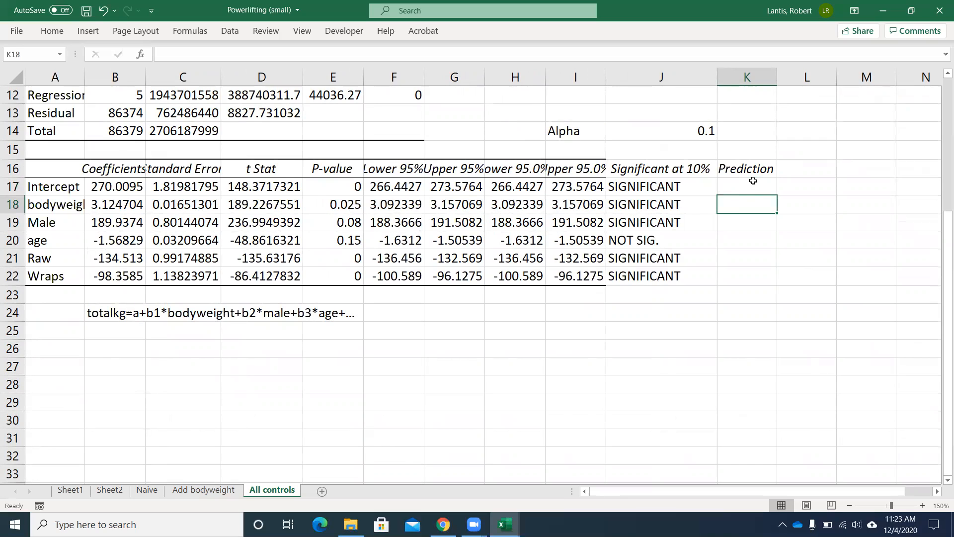
text(80)
key(Return)
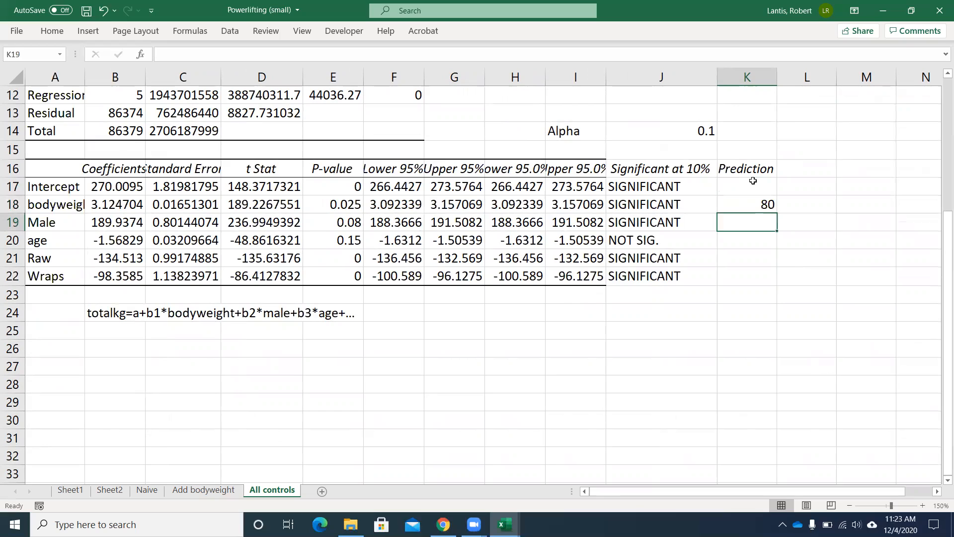
text(1)
key(Return)
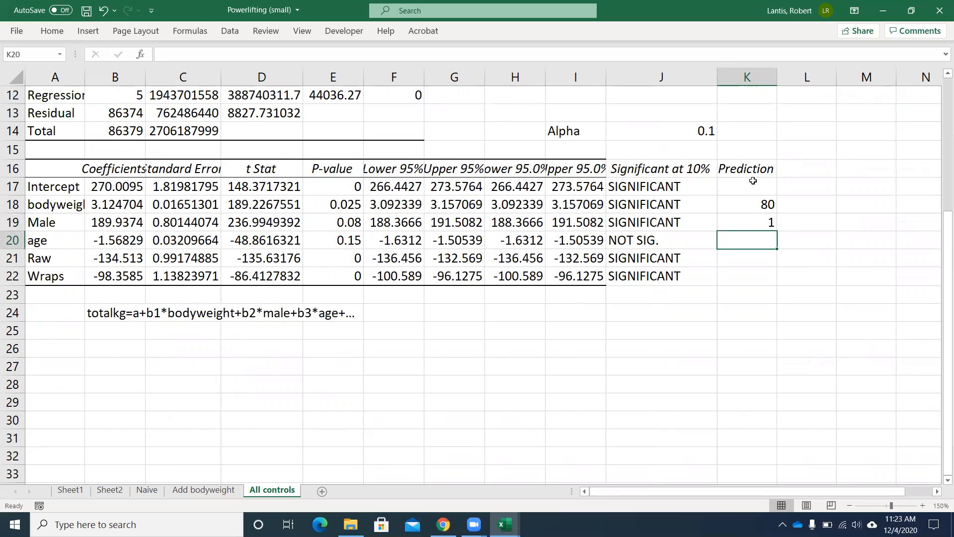
text(33)
key(Return)
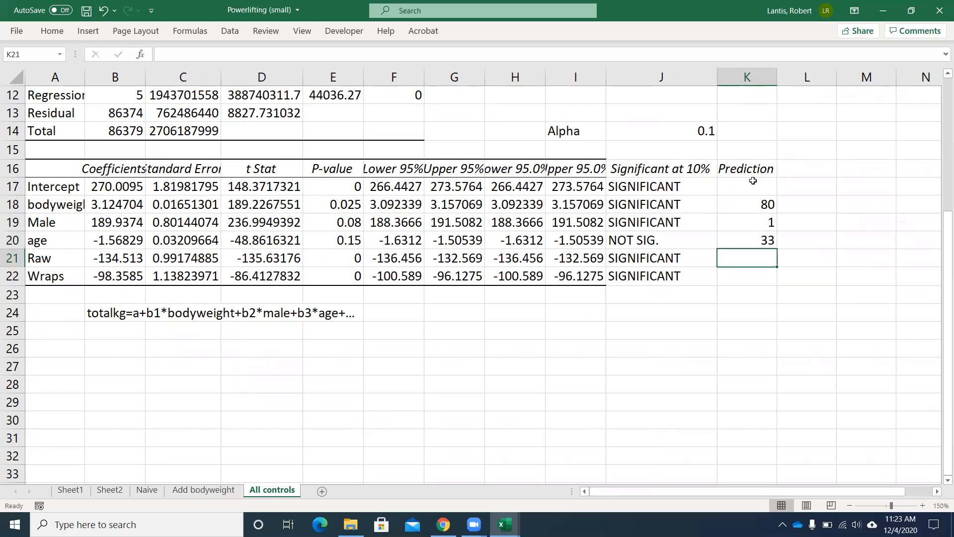
text(1)
key(Return)
text(0)
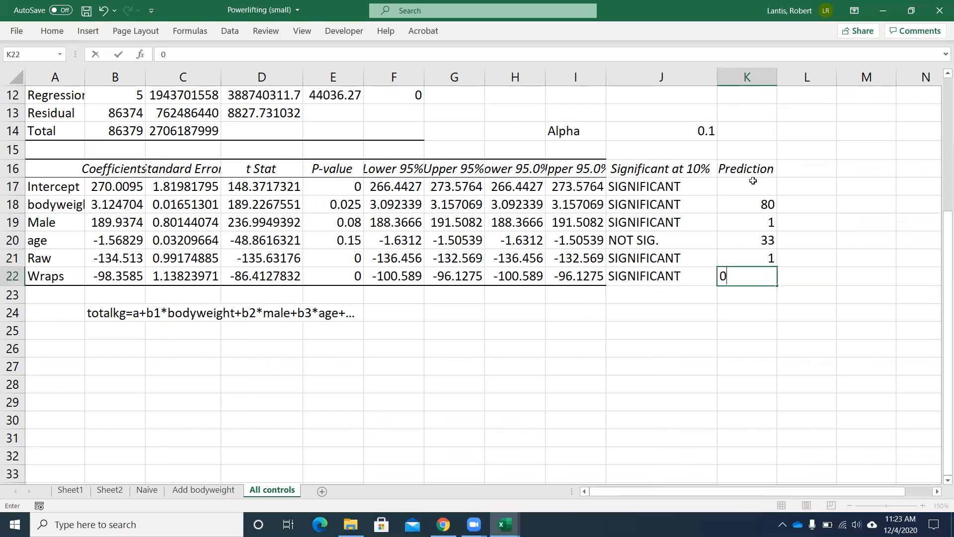
key(Return)
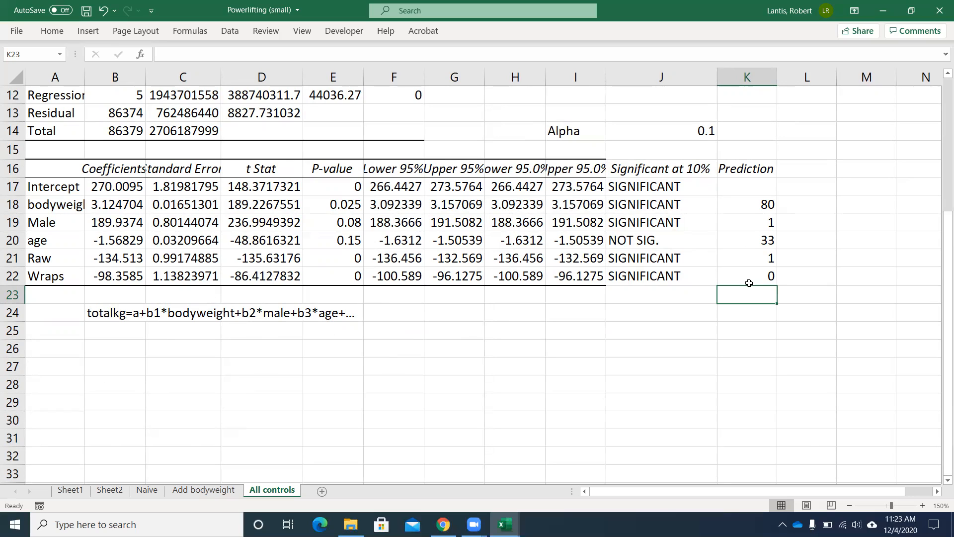
Multiply the bodyweight coefficient by its input with =B18*K18 in L18, copy it down through L22, and check the formula in L20.
click(810, 209)
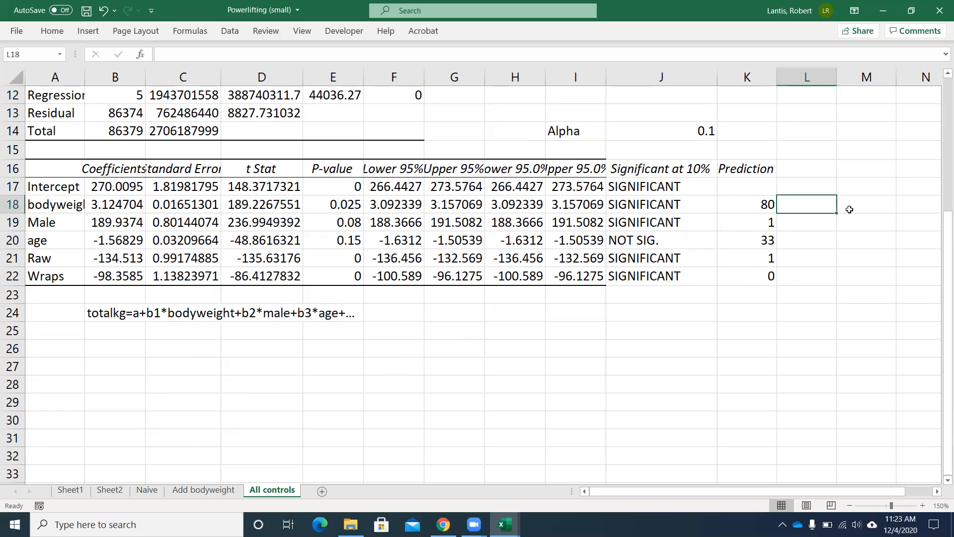
text(=)
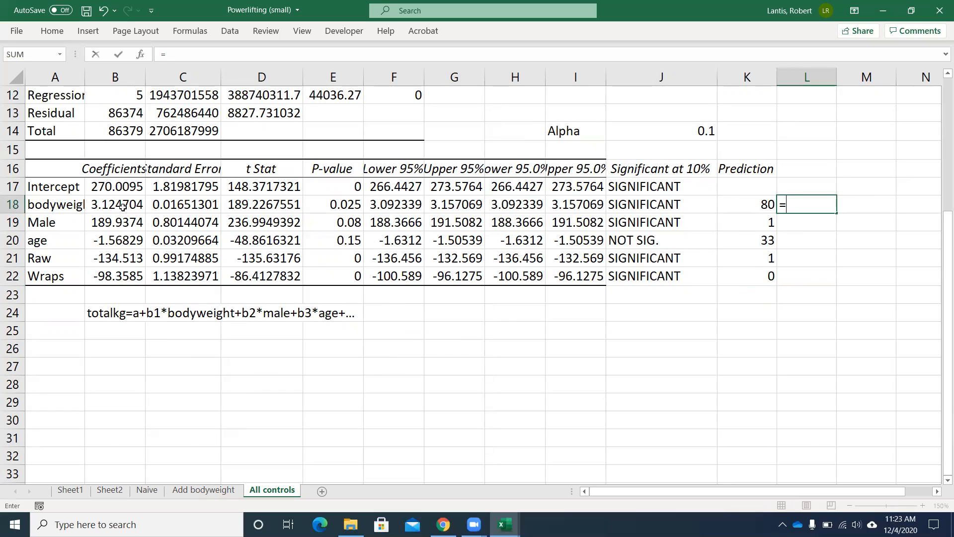
click(122, 206)
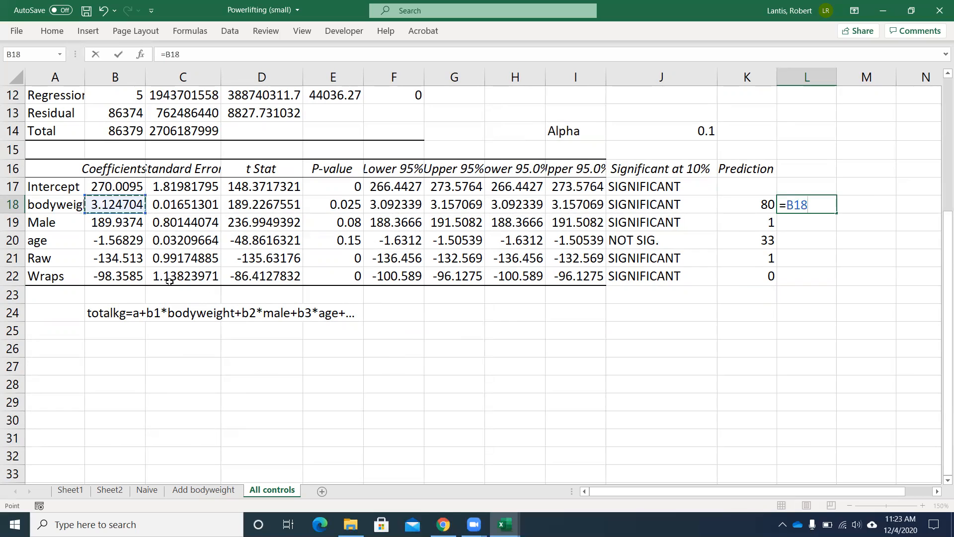
text(*)
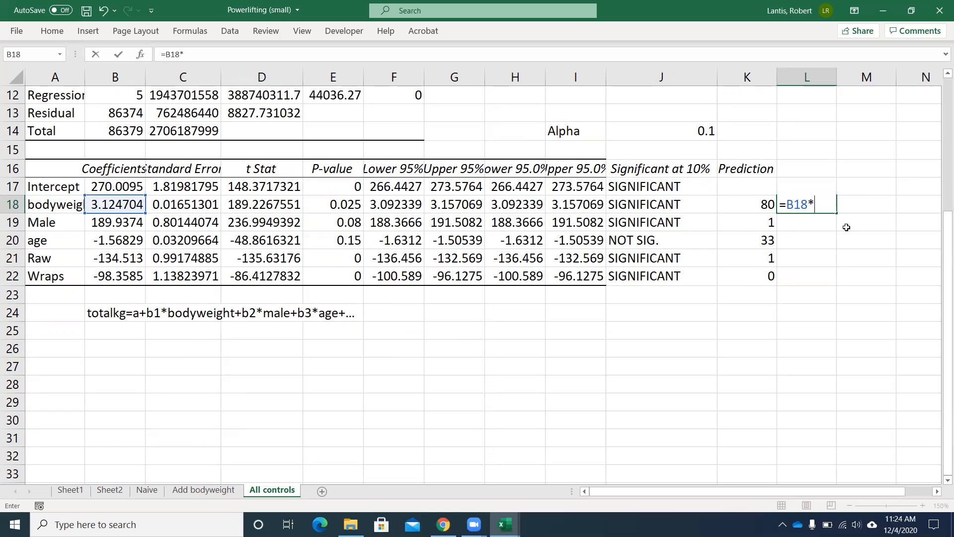
click(757, 209)
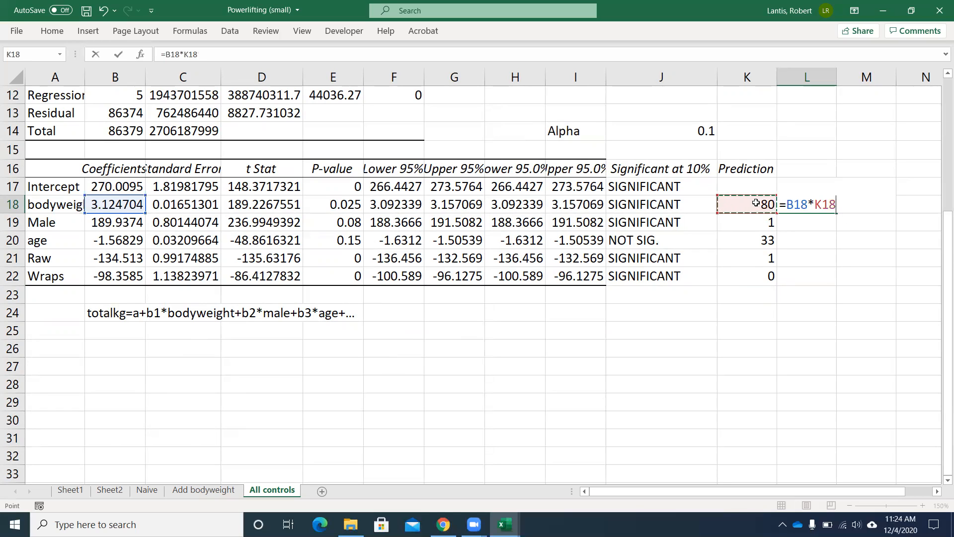
key(Return)
drag(837, 211, 819, 277)
double_click(807, 240)
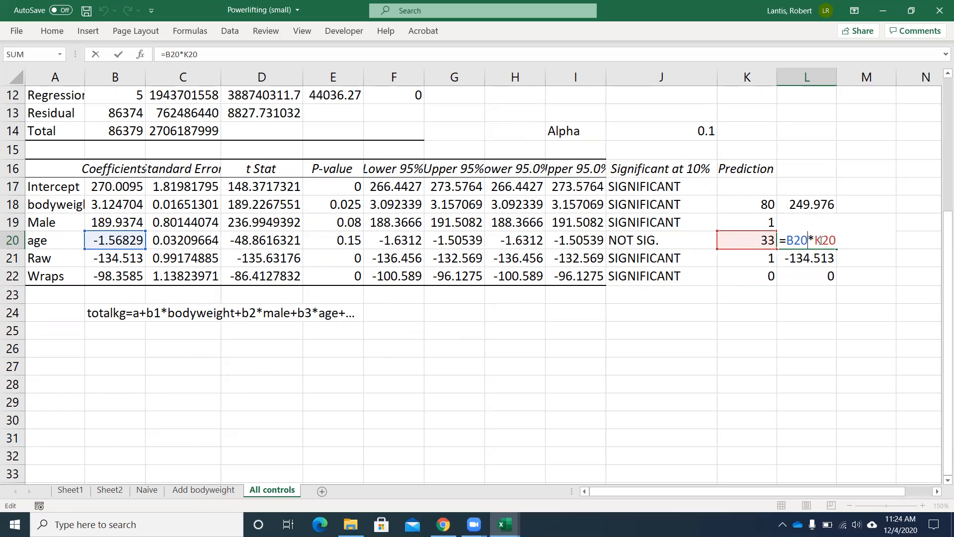
key(Return)
Sum the coefficient products L18:L22 in cell L23.
click(803, 293)
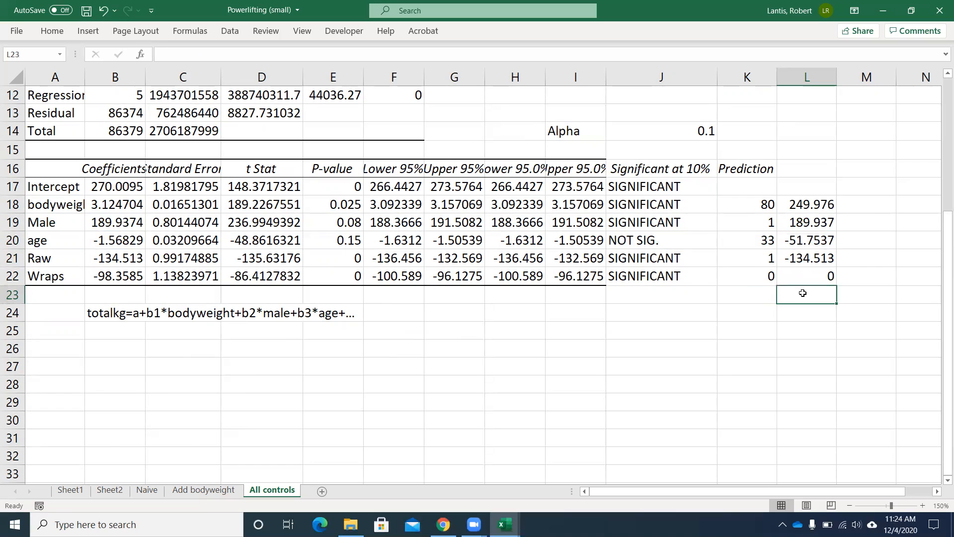
text(=sum()
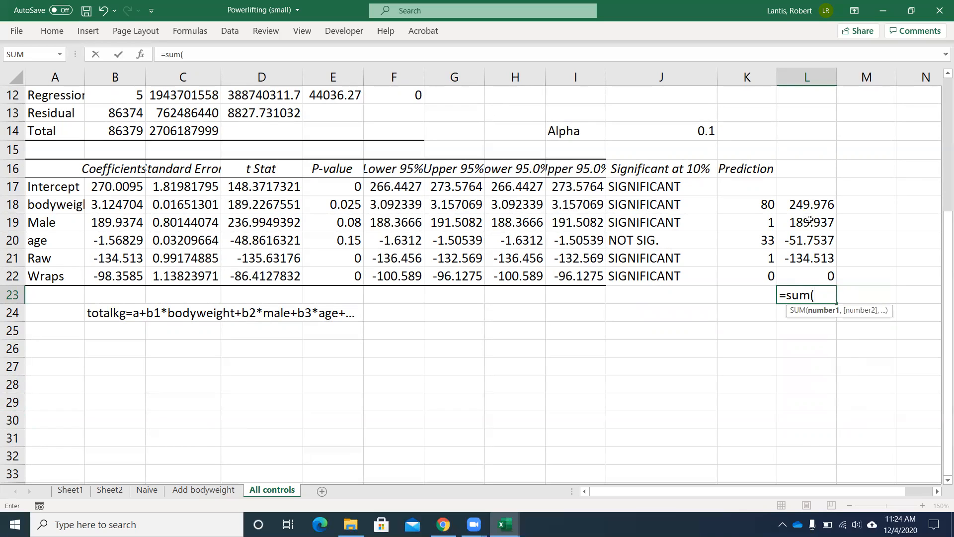
drag(809, 204, 817, 276)
key(Return)
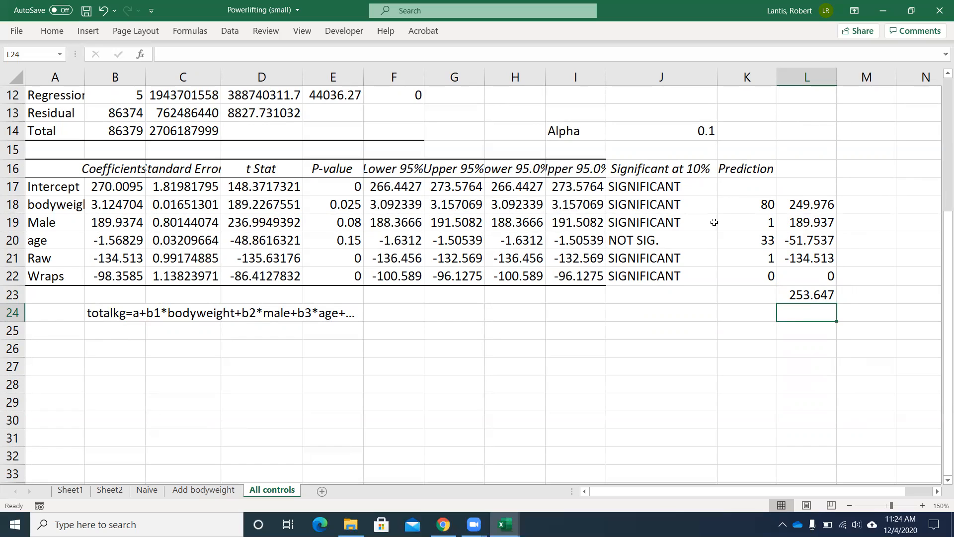
Enter 1 as the Intercept's prediction input in K17 and copy the L18 product formula up to L17.
click(755, 186)
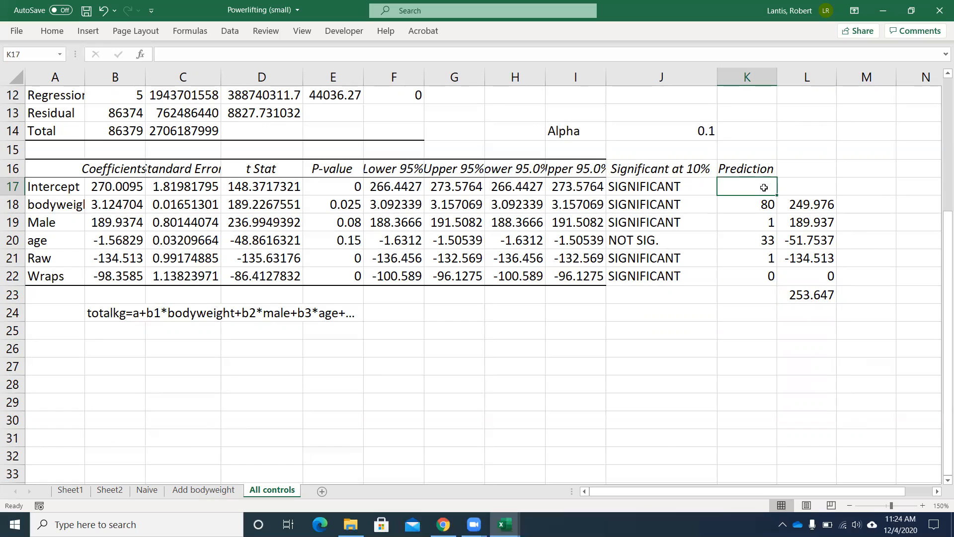
text(1)
key(Return)
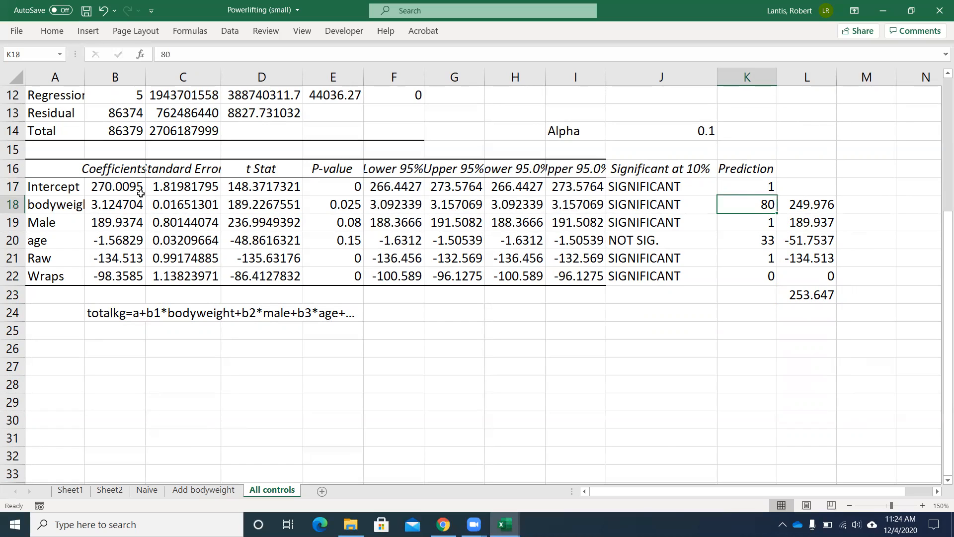
click(802, 204)
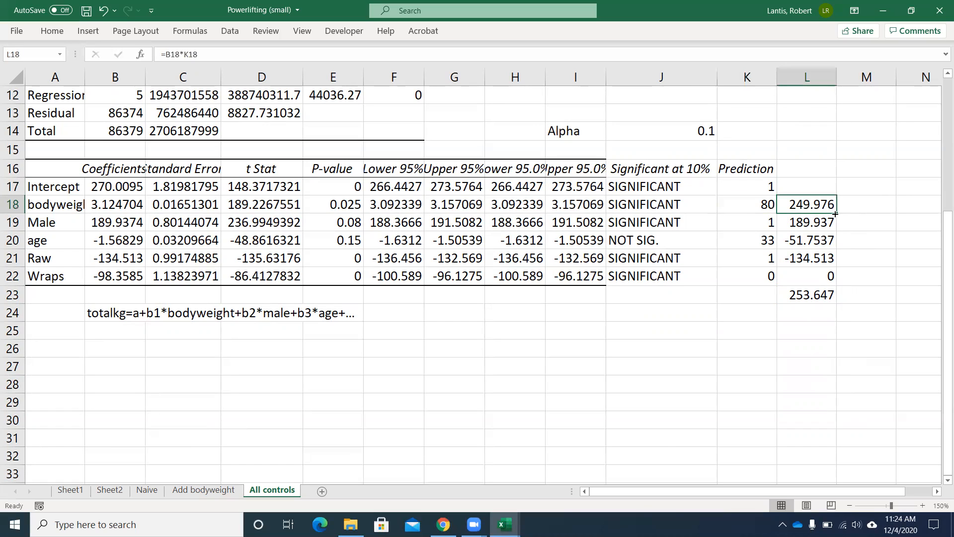
key(Delete)
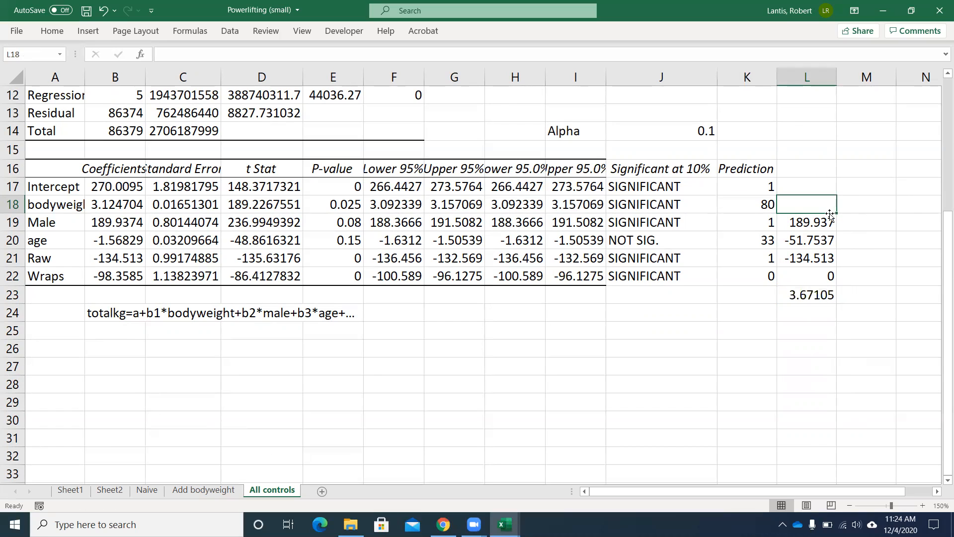
key(ctrl+z)
drag(834, 214, 830, 180)
click(817, 165)
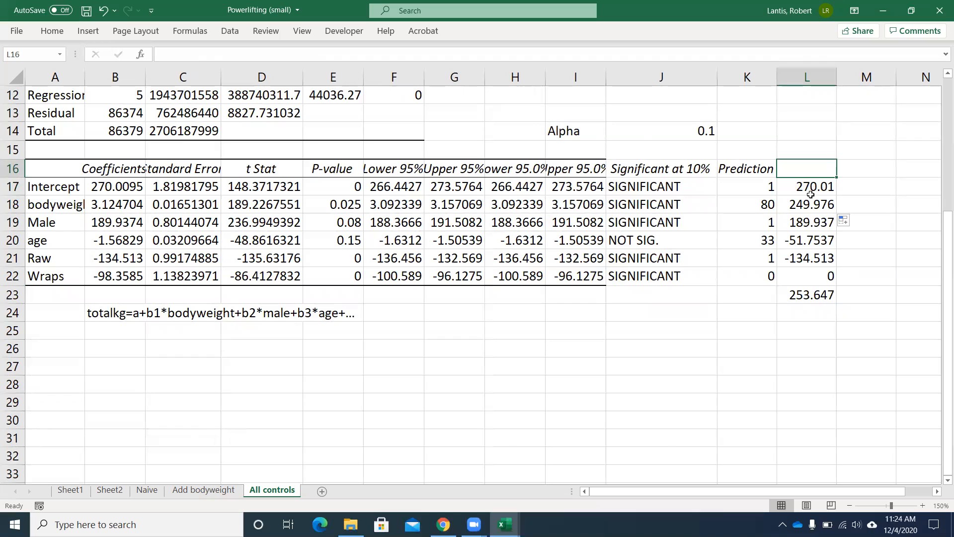
Replace the total in L23 with a sum of L17:L22 so that it includes the Intercept.
click(811, 287)
text(=sum()
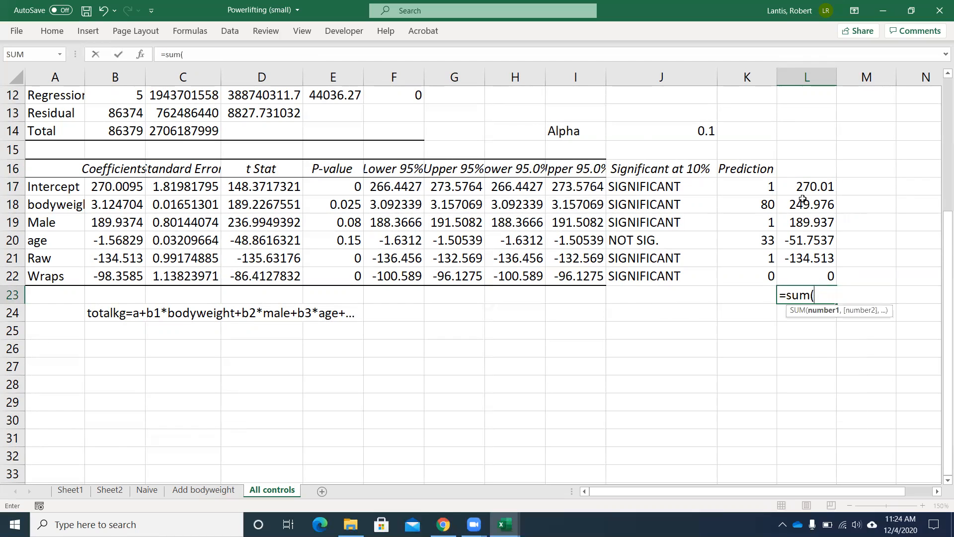
drag(805, 187, 807, 276)
key(Return)
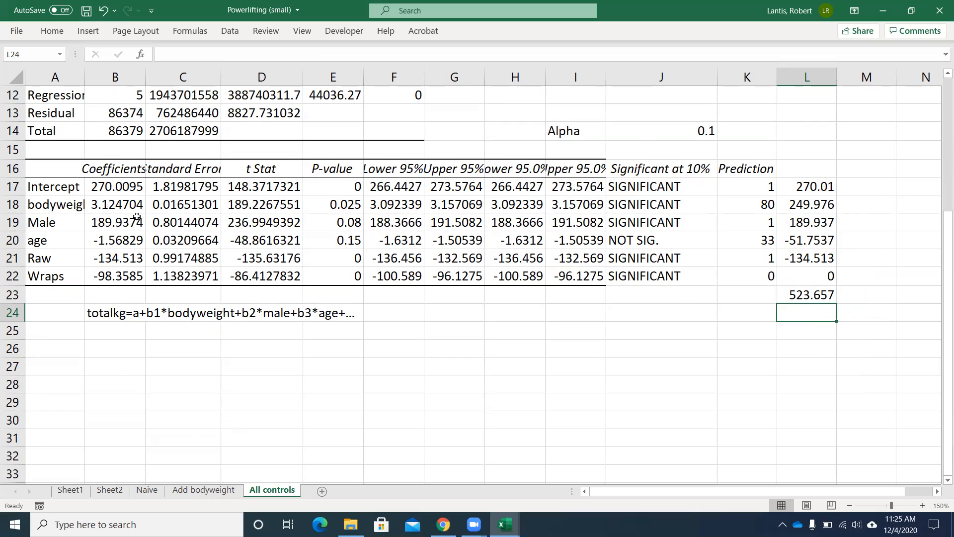
Enter a second lifter's prediction inputs in K18:K22: bodyweight 90, Male 0, age 24, Raw 0 and Wraps 1.
click(753, 191)
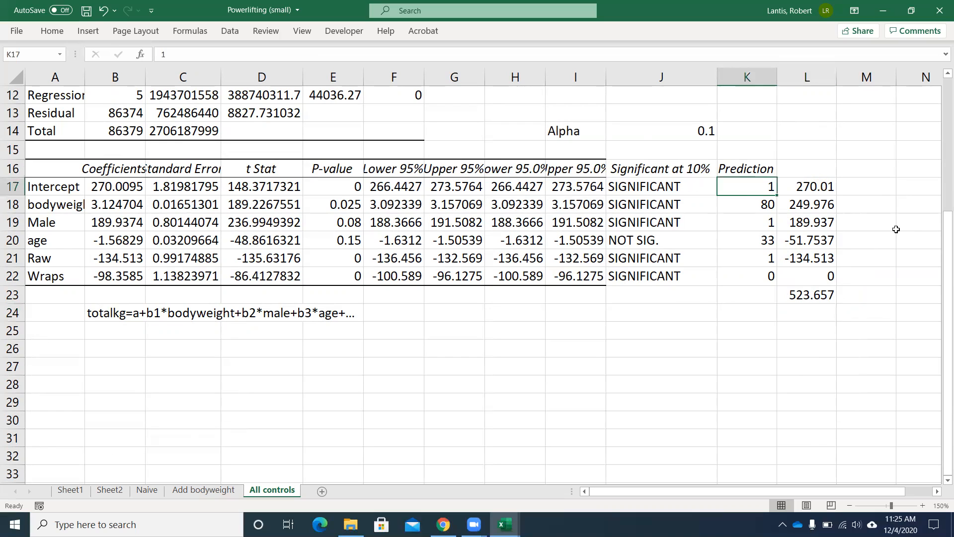
key(Down)
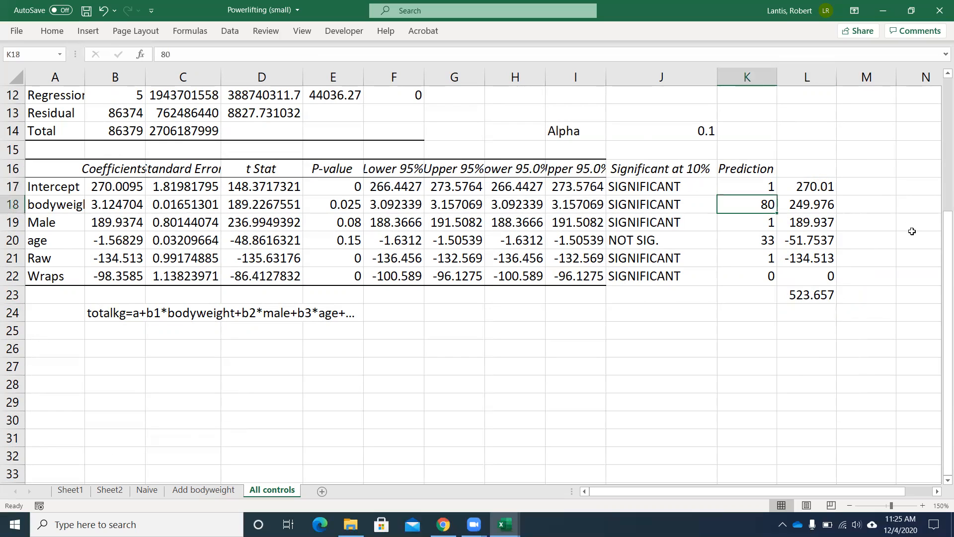
text(90)
key(Return)
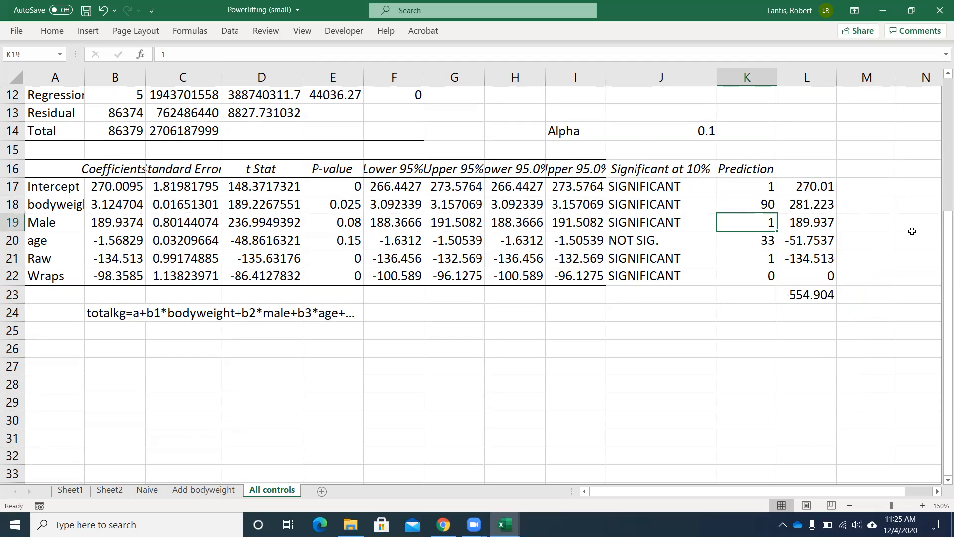
text(0)
key(Return)
text(24)
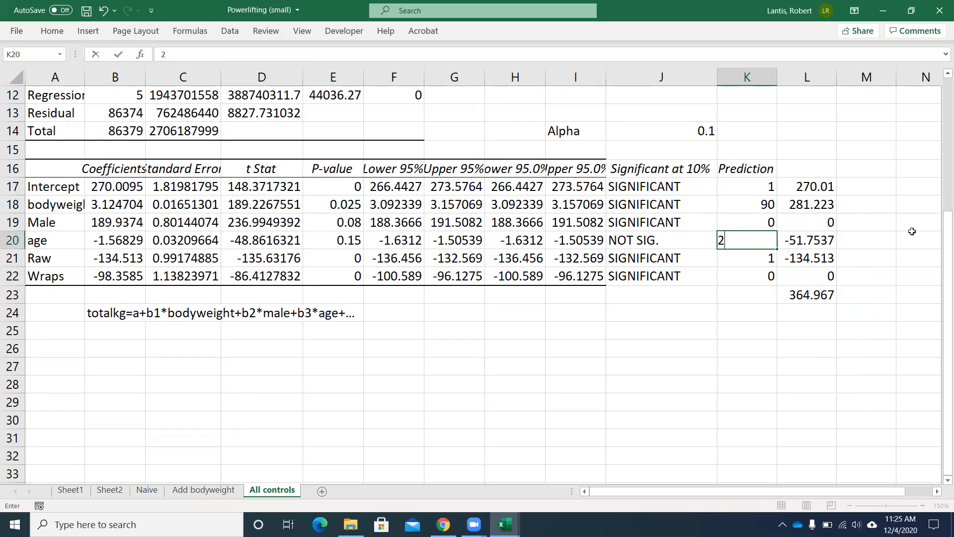
key(Return)
text(0)
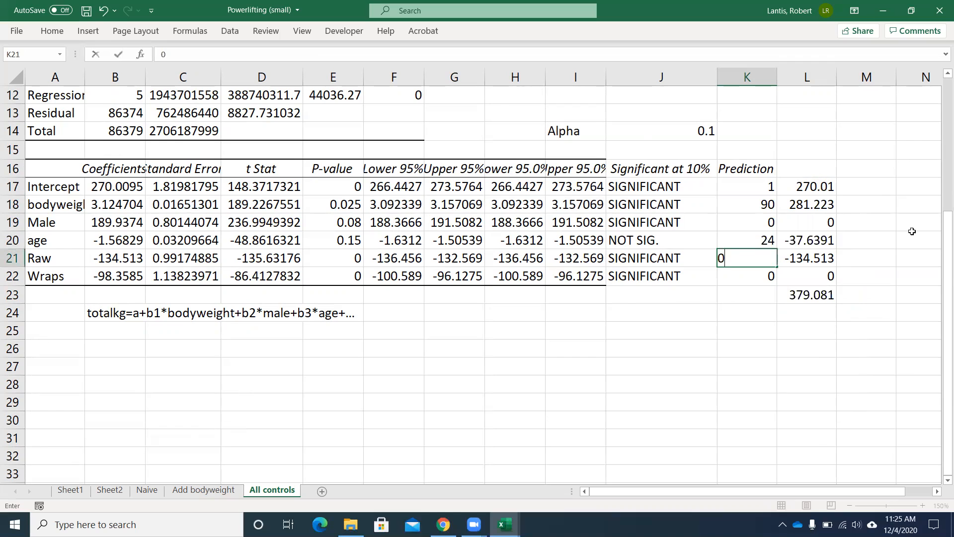
key(Return)
text(1)
key(Return)
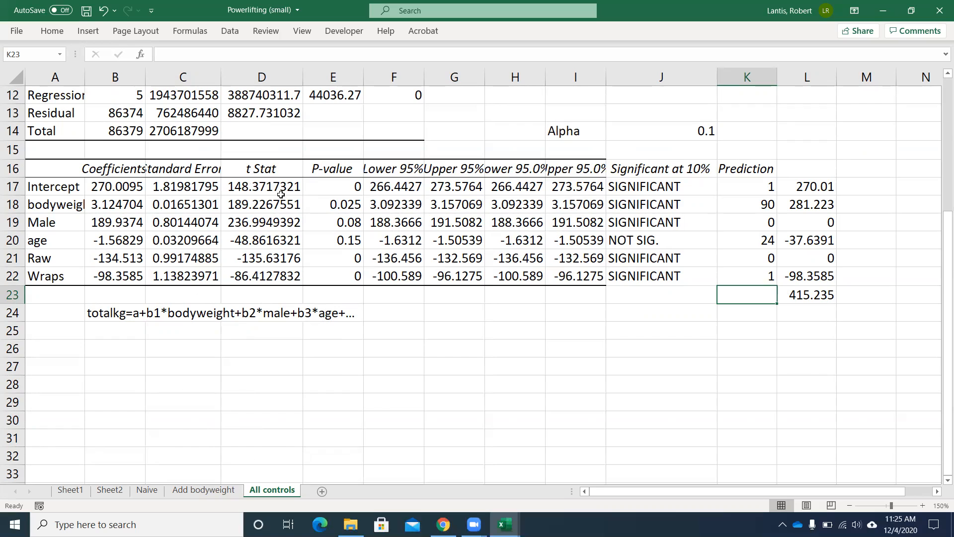
Save the Powerlifting (small) workbook and minimize it to switch to the Expenses workbook.
scroll(283, 199, up, 3)
scroll(347, 447, down, 1)
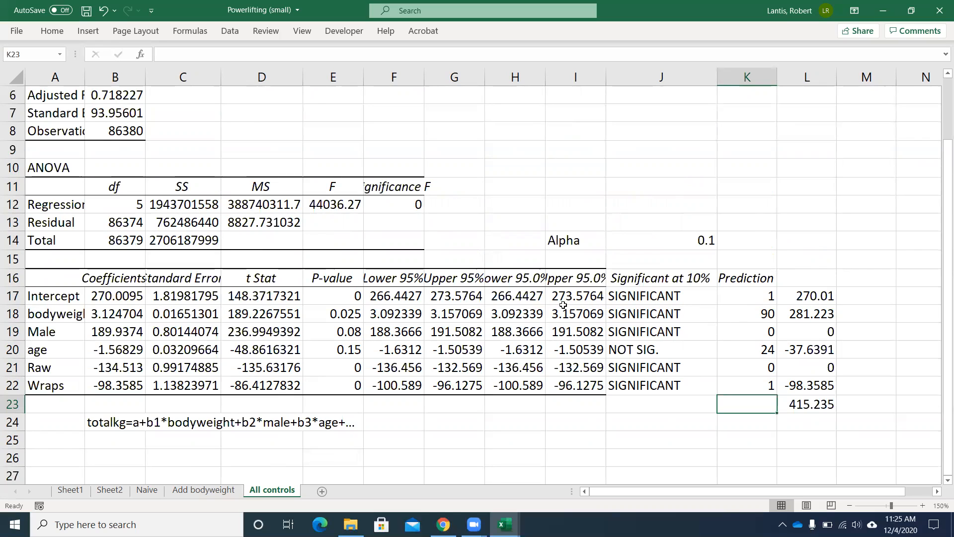
click(85, 11)
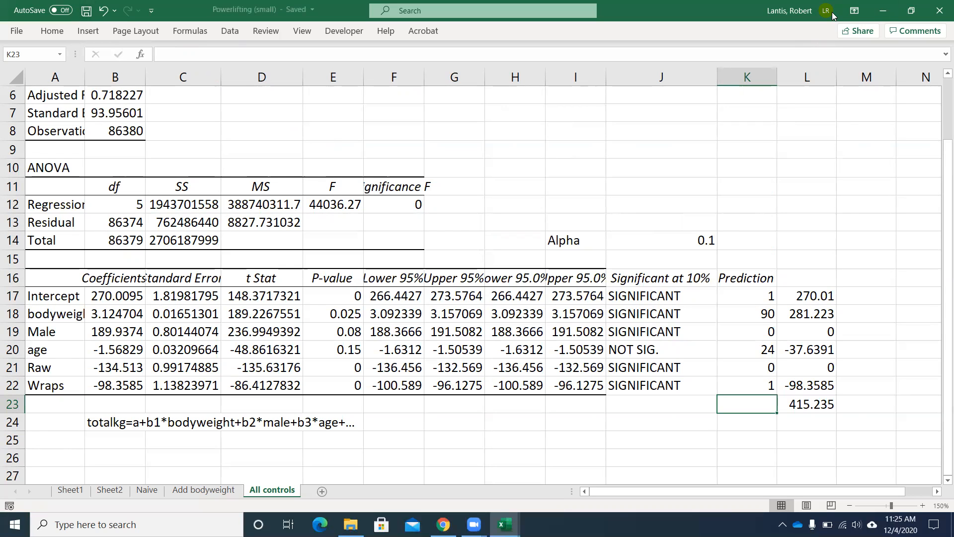
click(888, 14)
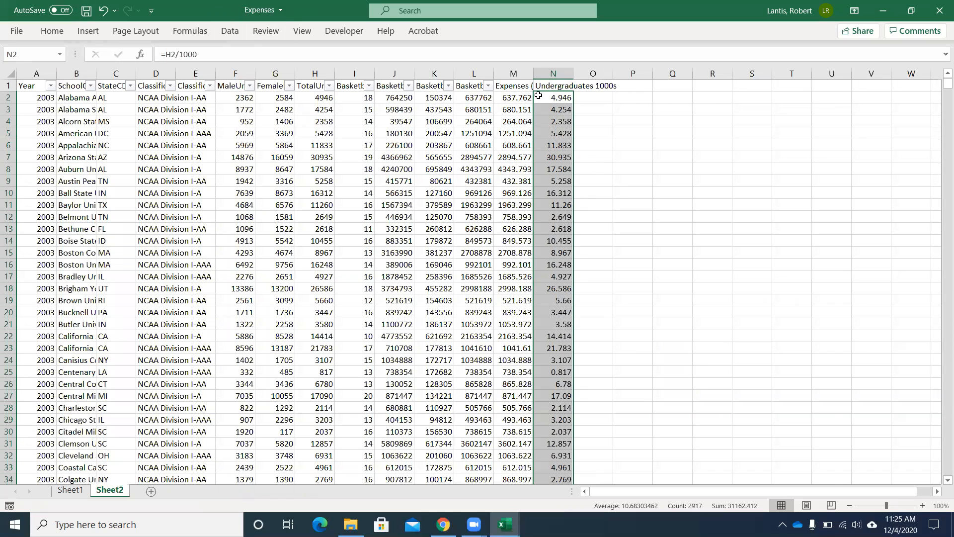
Reapply the filter on Sheet2 so it covers the whole data range, including the Undergraduates 1000s column.
click(555, 86)
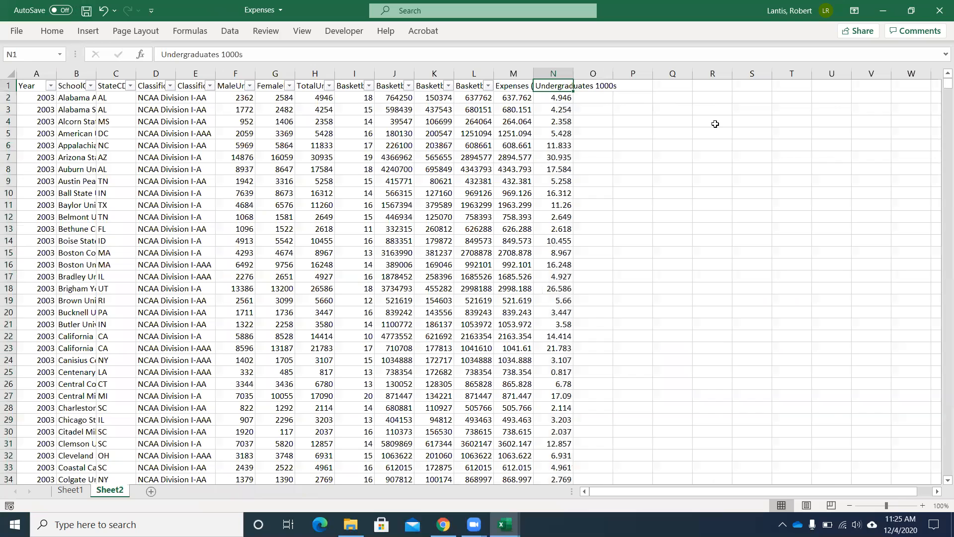
key(ctrl+shift+Left)
key(ctrl+shift+Down)
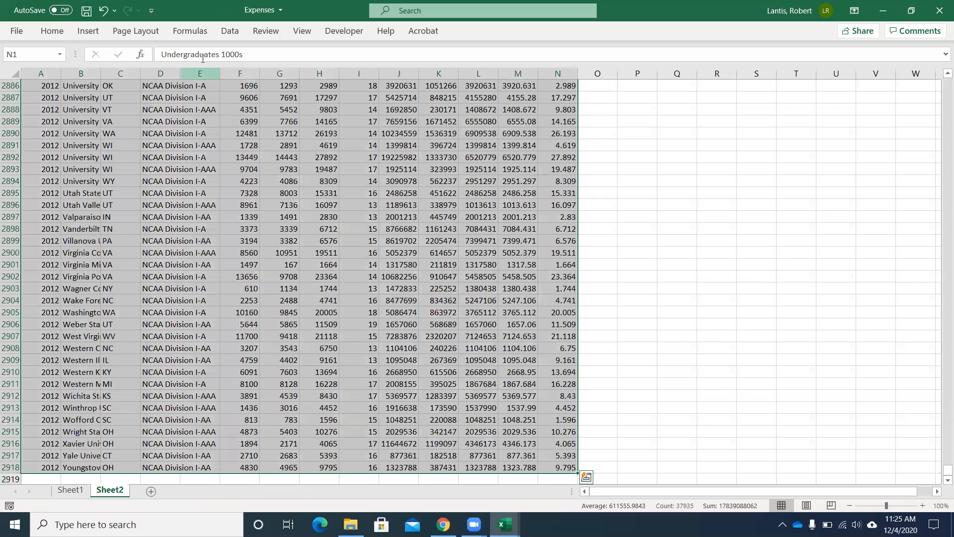
click(225, 40)
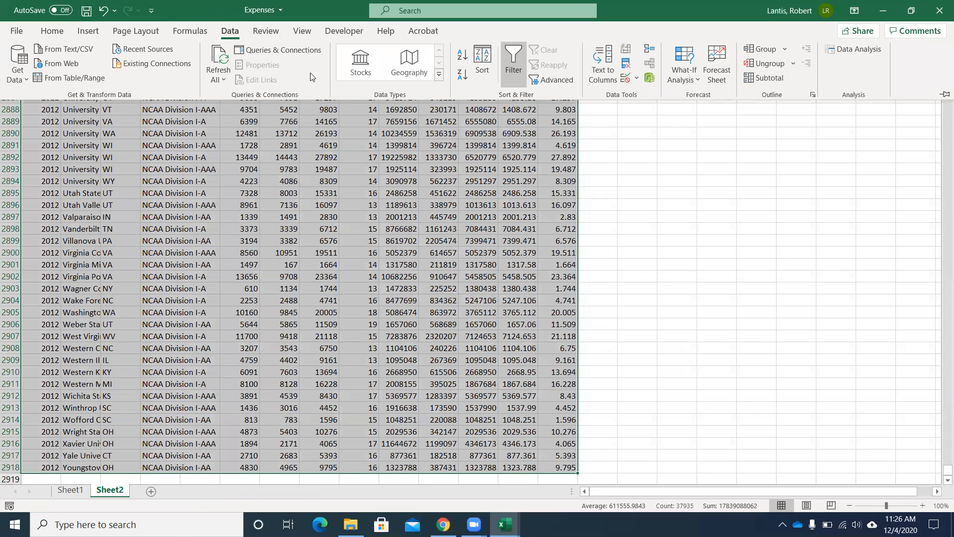
click(513, 65)
click(235, 33)
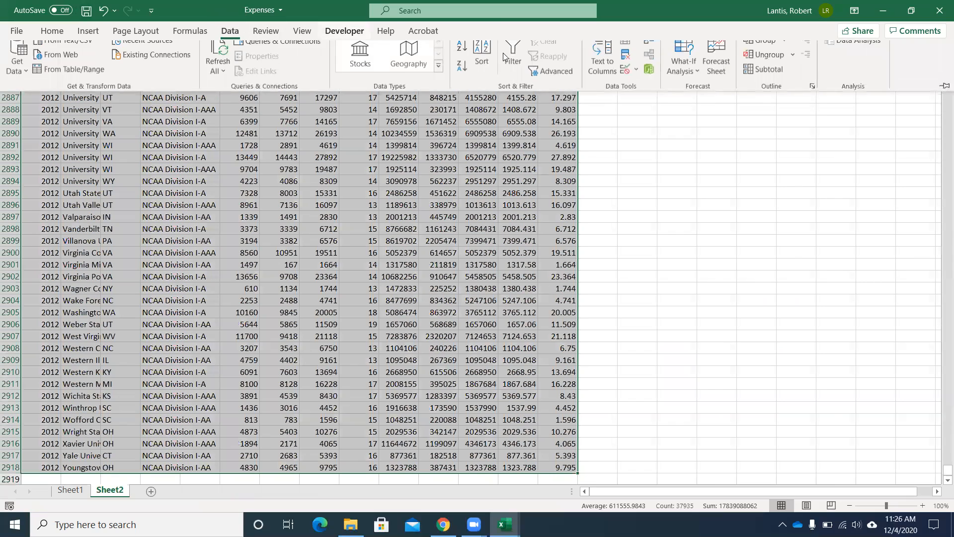
click(518, 60)
drag(946, 470, 940, 77)
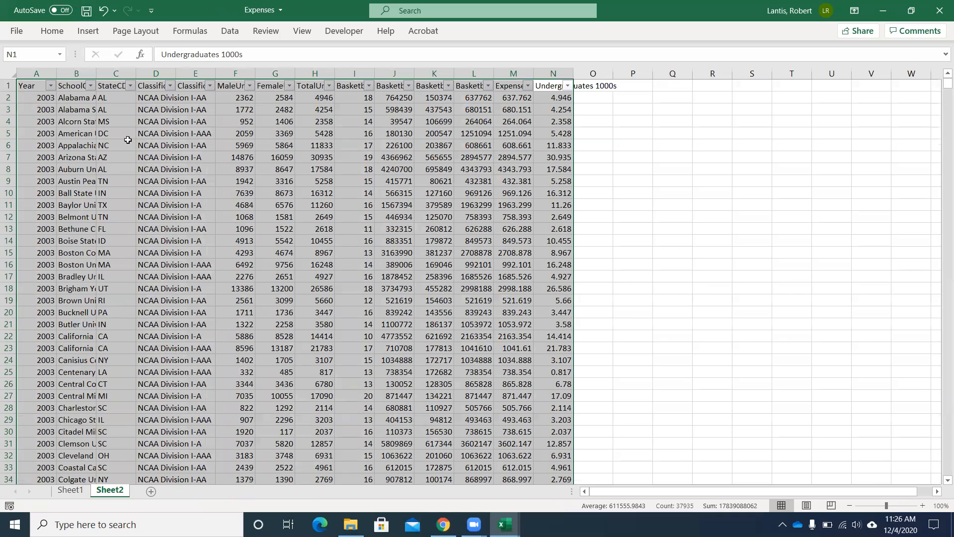
Set the zoom of Sheet2 to 150% and clear the data range selection.
click(302, 30)
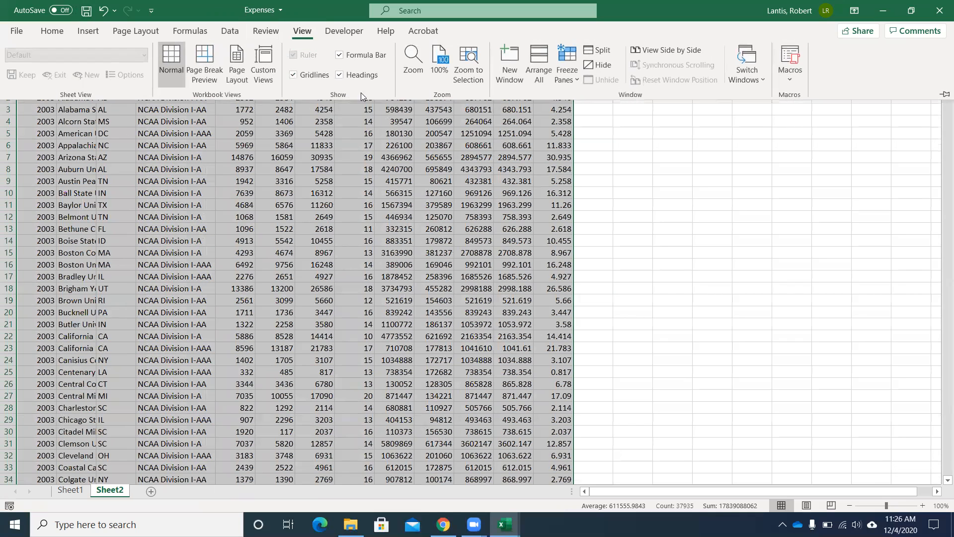
click(412, 62)
key(Delete)
text(5)
key(Return)
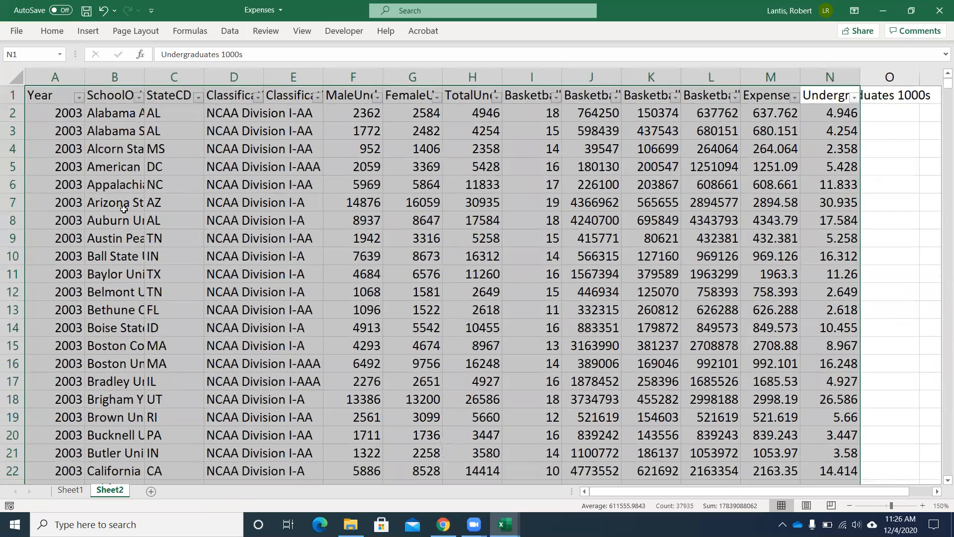
click(191, 171)
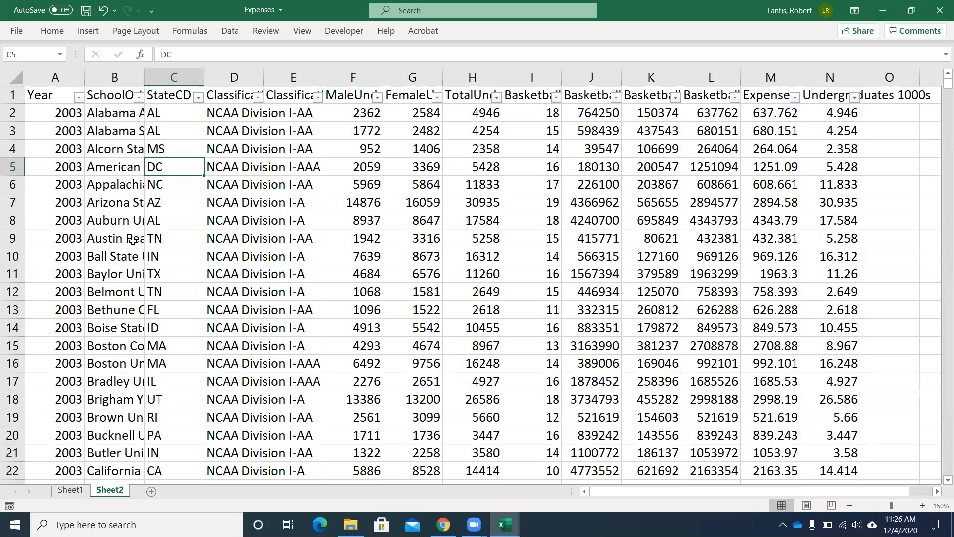
Fit the widths of the TotalUndergraduates and BasketballMensTeamExpenses columns to their headers.
double_click(502, 76)
scroll(662, 493, right, 1)
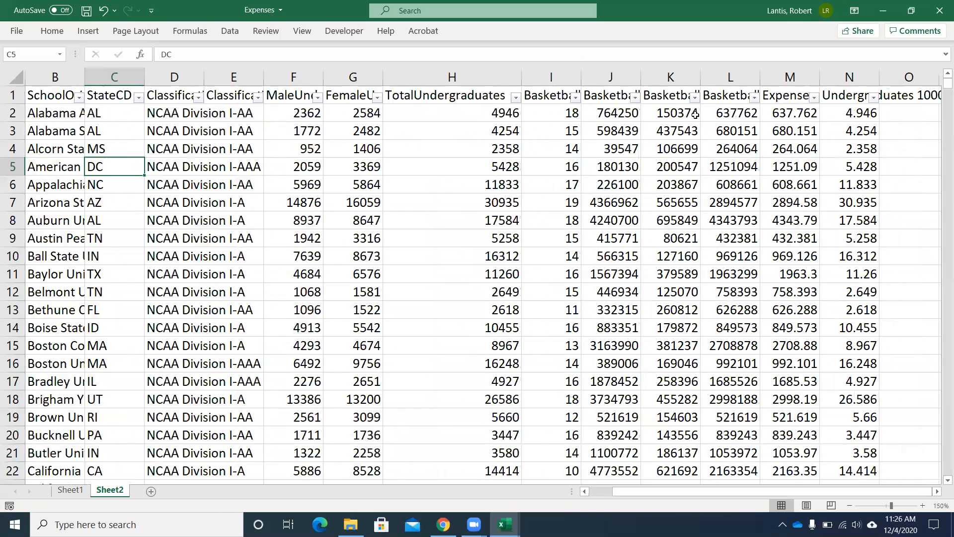
double_click(760, 76)
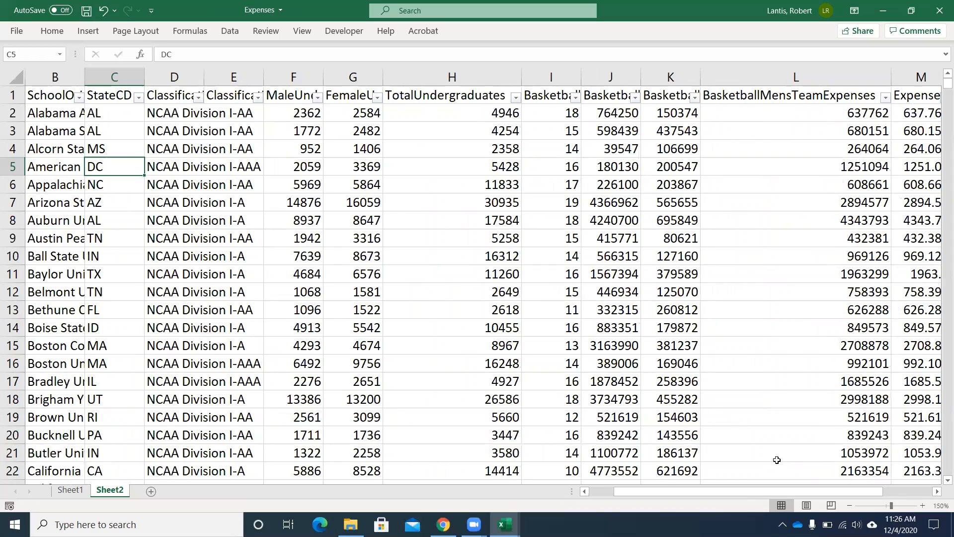
scroll(773, 496, right, 2)
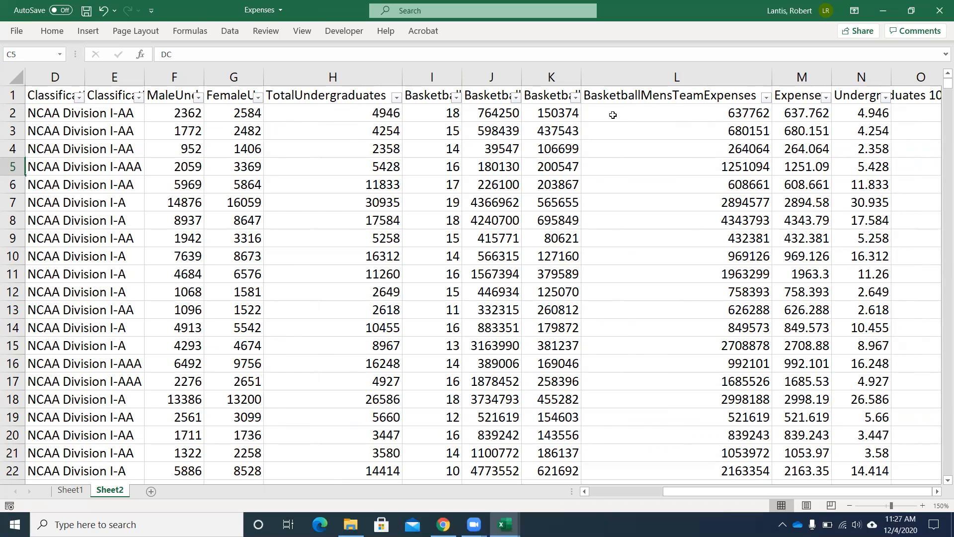
click(937, 492)
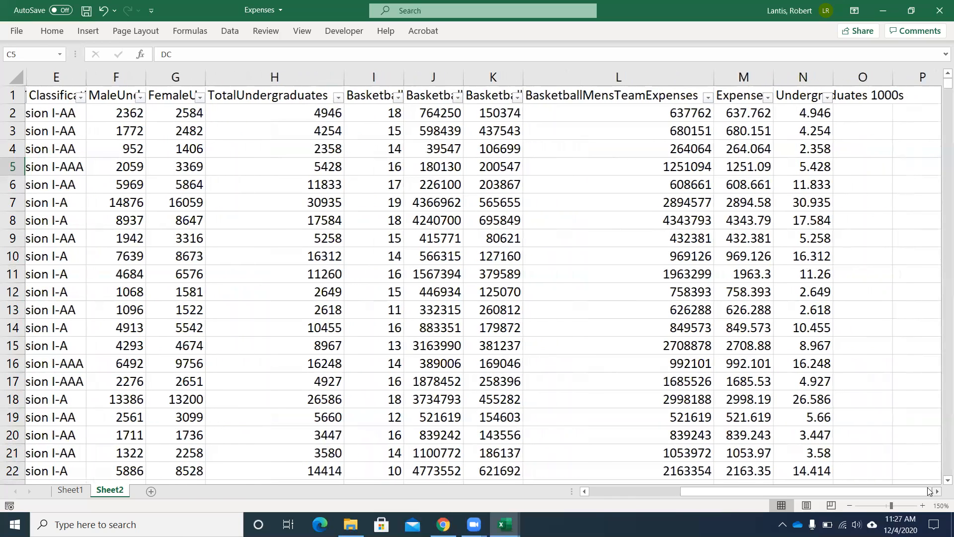
Start a Regression analysis with the BasketballMensTeamExpenses column, L1:L2918, as the input Y range.
click(229, 31)
click(856, 52)
click(876, 187)
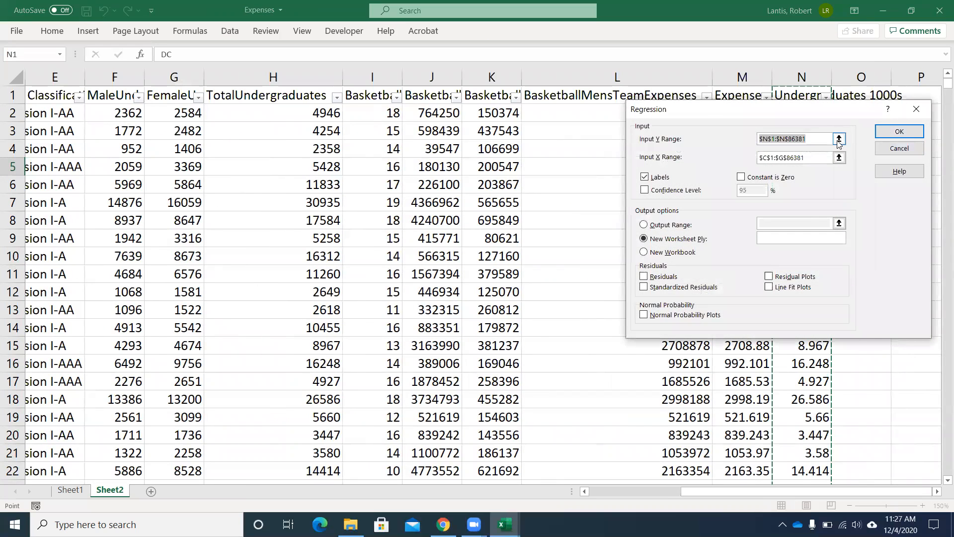
click(838, 140)
click(560, 93)
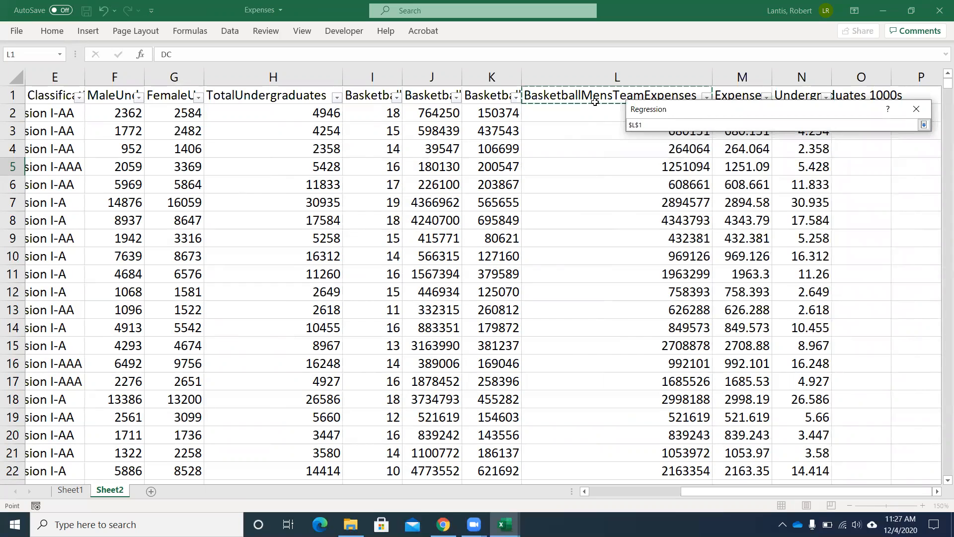
key(ctrl+shift+Down)
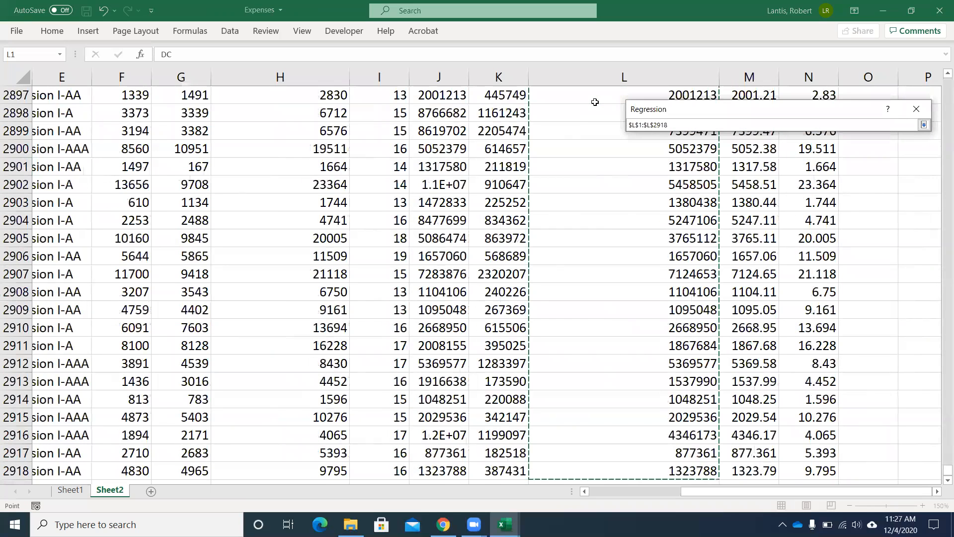
click(923, 125)
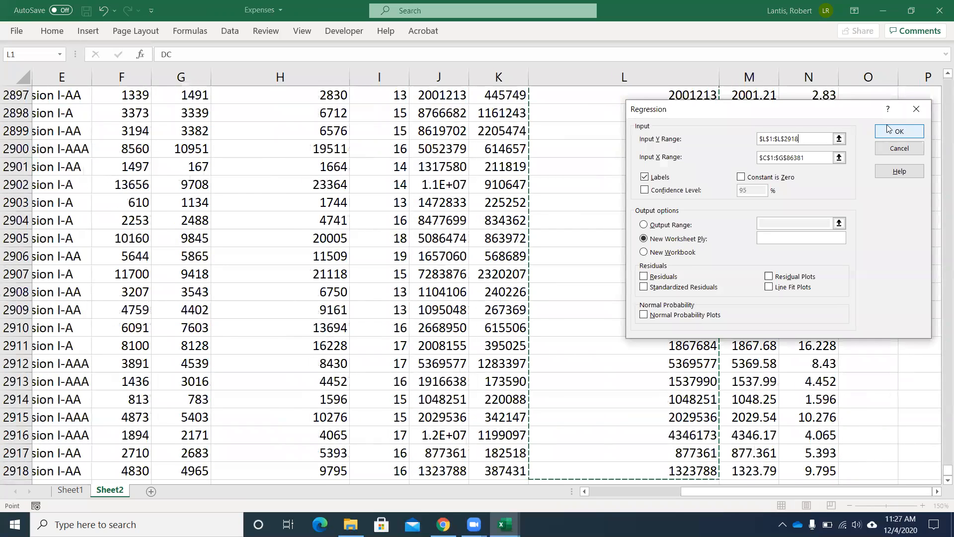
Set the input X range to the TotalUndergraduates column, H1:H2918, and run the regression to a new worksheet.
click(839, 158)
click(389, 94)
key(ctrl+shift+Down)
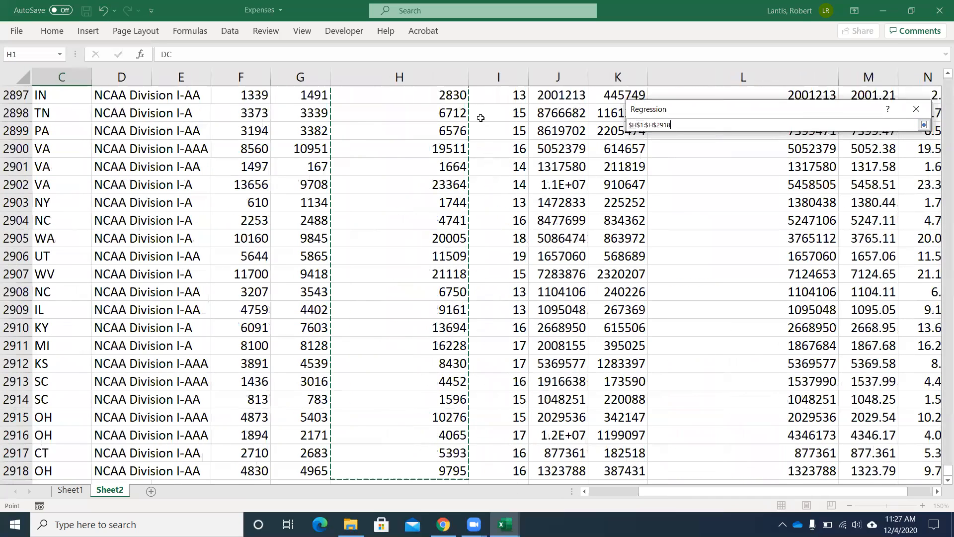
click(922, 125)
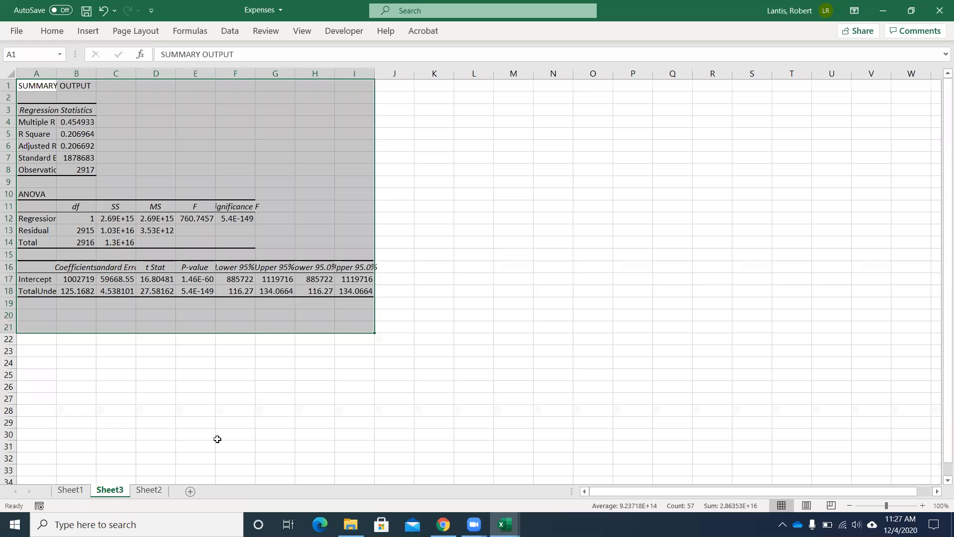
click(899, 131)
Move the regression output sheet after Sheet2 and rename it Reg1.
drag(113, 493, 176, 495)
right_click(149, 491)
click(197, 353)
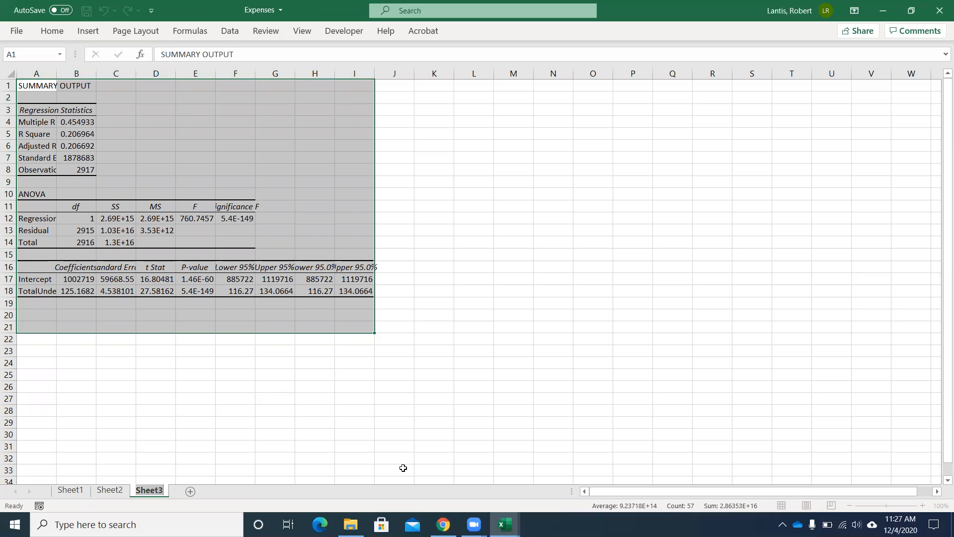
text(d)
key(BackSpace)
text(Reg1)
click(357, 281)
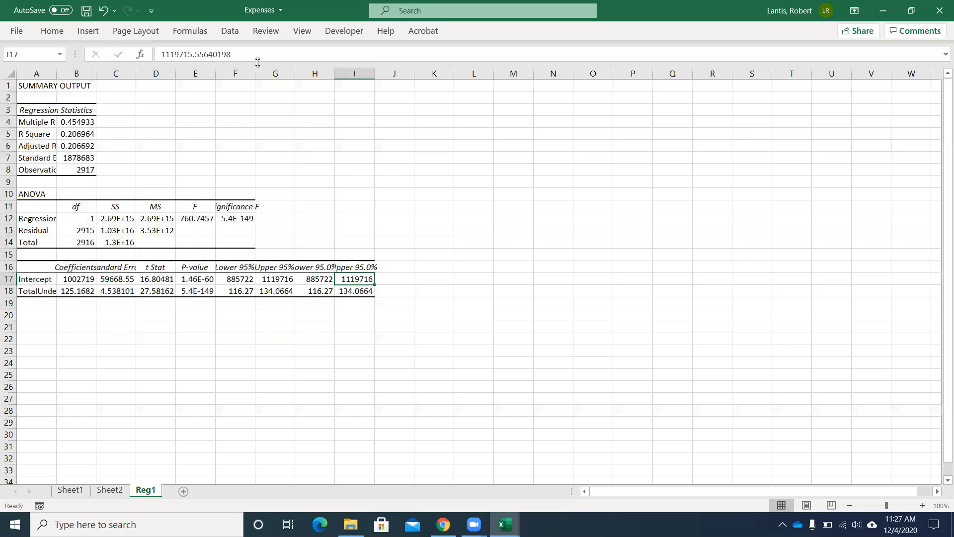
Zoom the Reg1 sheet to 200%, fit column A to its labels, and review the R Square and coefficients.
click(302, 31)
click(424, 58)
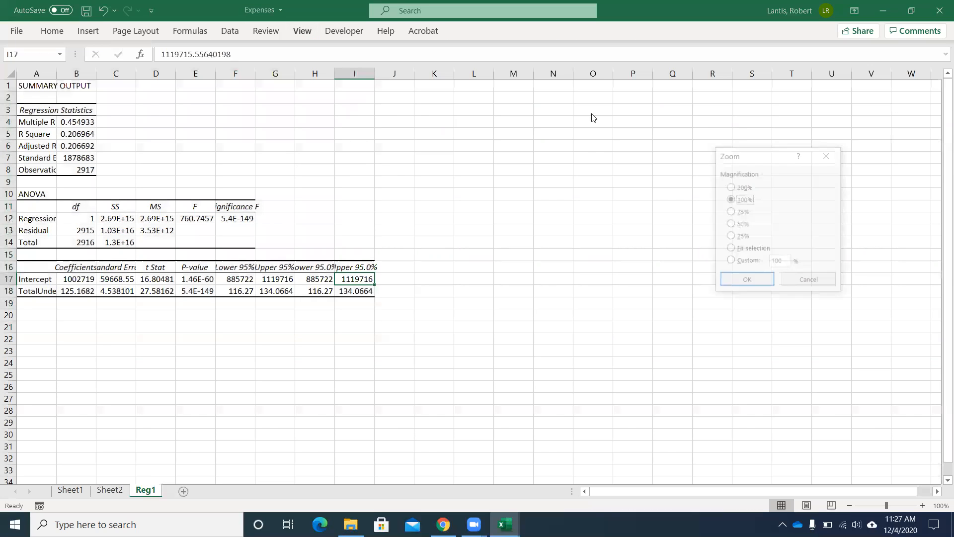
click(730, 188)
click(747, 279)
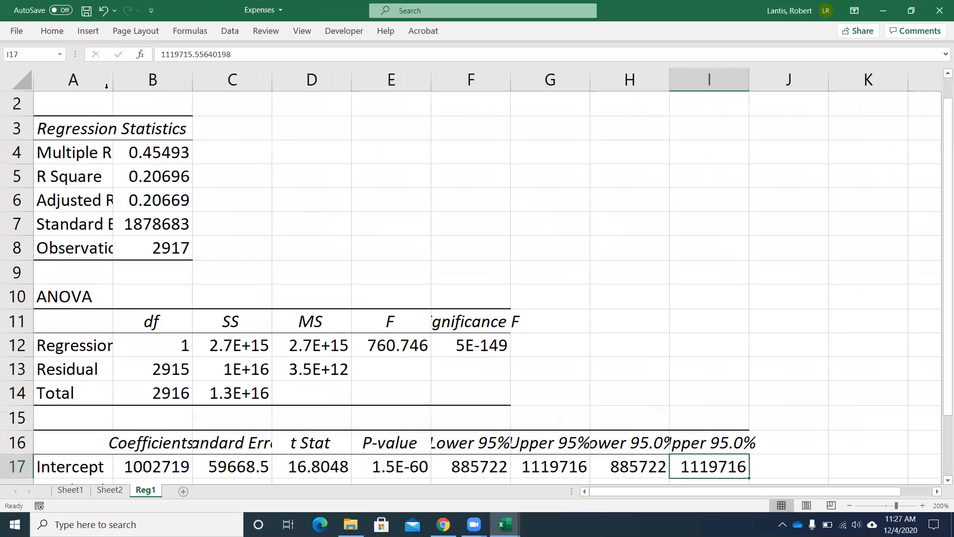
double_click(113, 78)
click(258, 182)
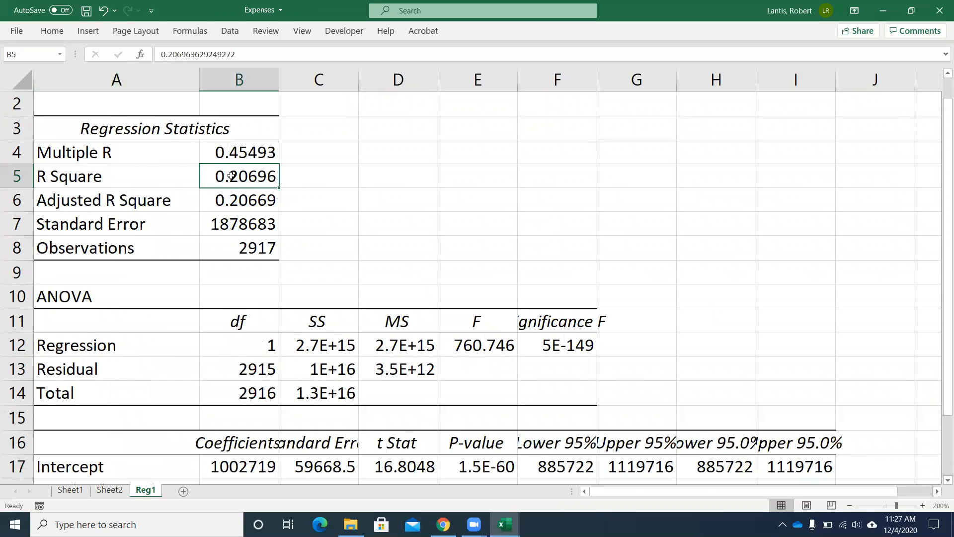
scroll(264, 210, down, 1)
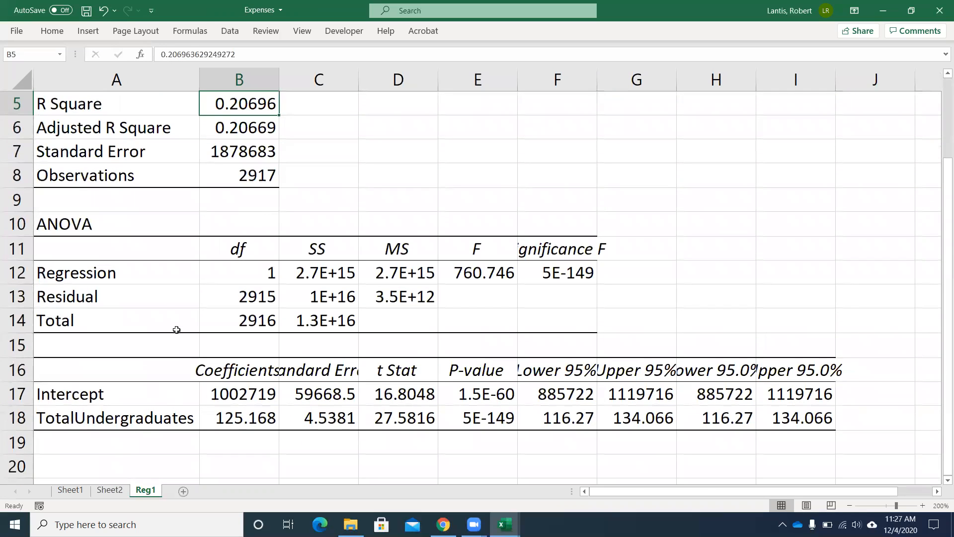
Enter the model equation Expenses=a+b*undergraduates in cell B20 of Reg1 and check the P-value of TotalUndergraduates.
scroll(227, 396, down, 1)
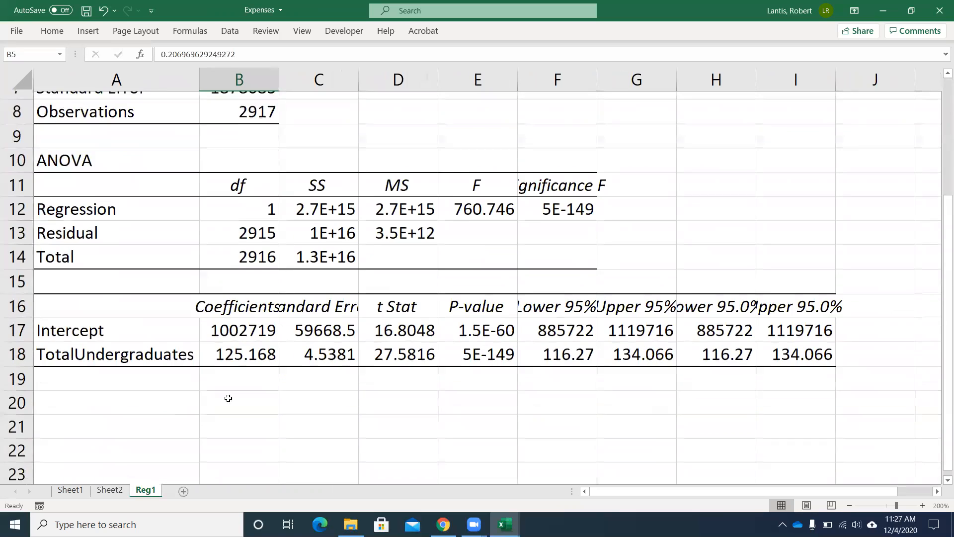
click(251, 396)
text(E)
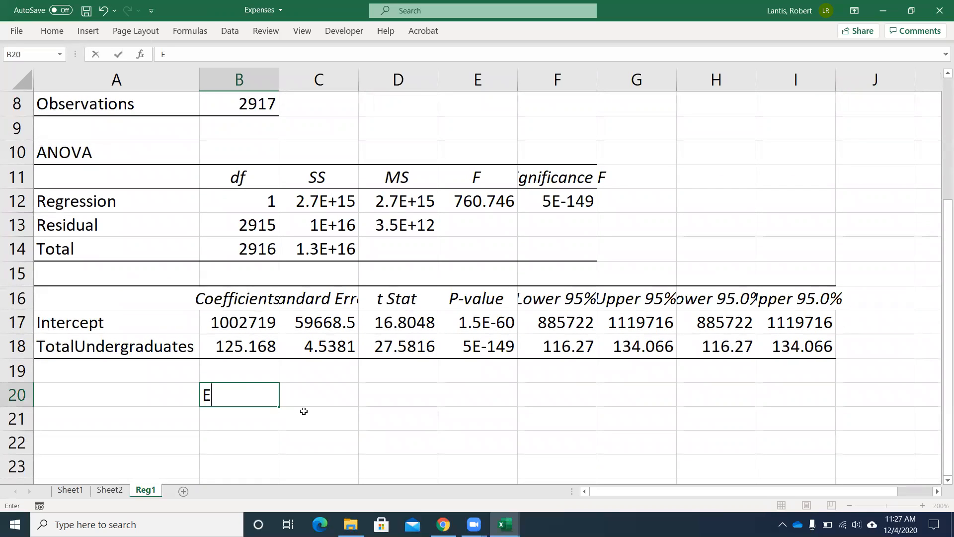
text(xpenses=)
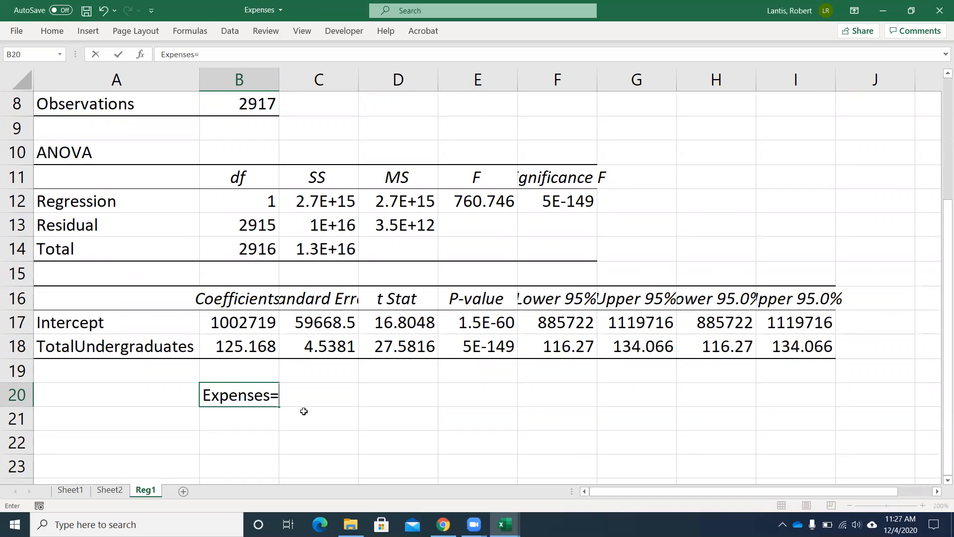
text(a+b*underg)
key(BackSpace)
text(rgra)
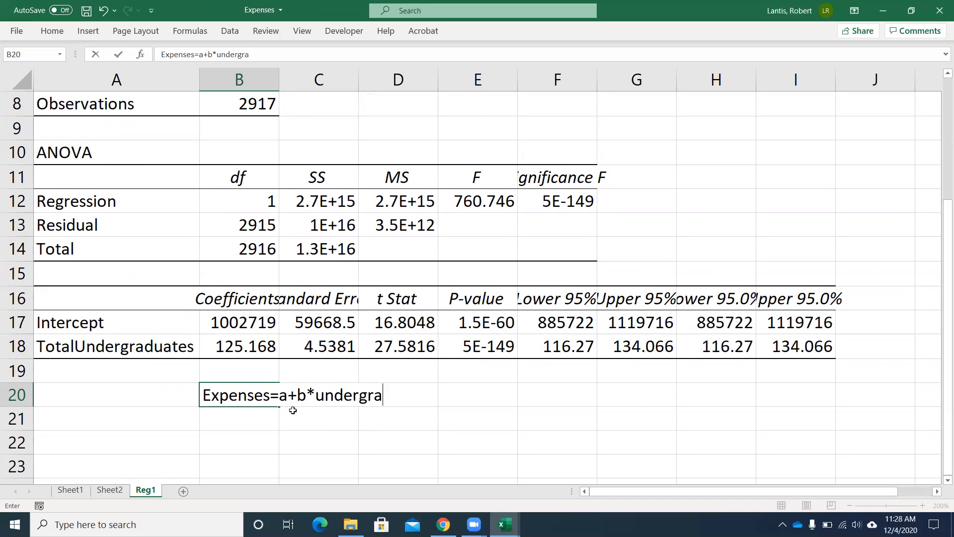
text(duates)
key(Return)
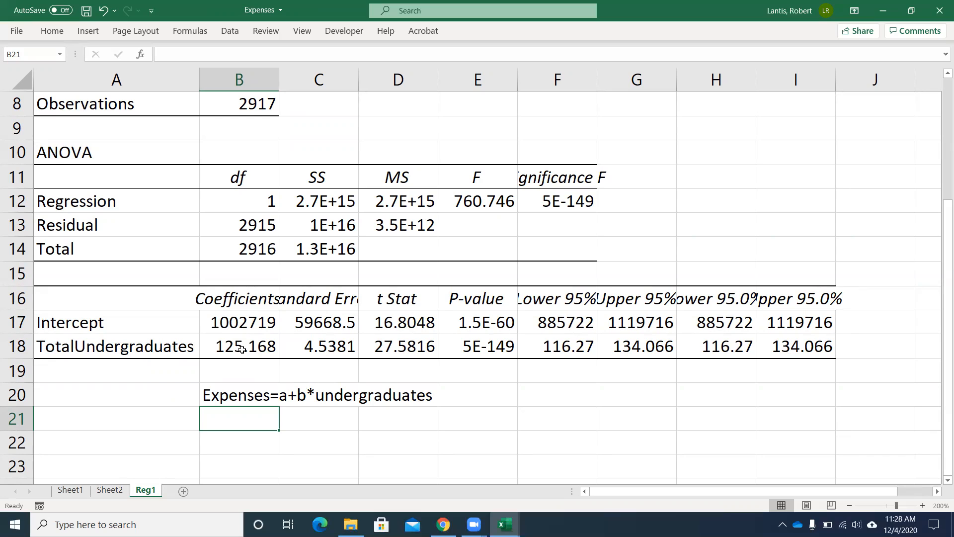
click(493, 352)
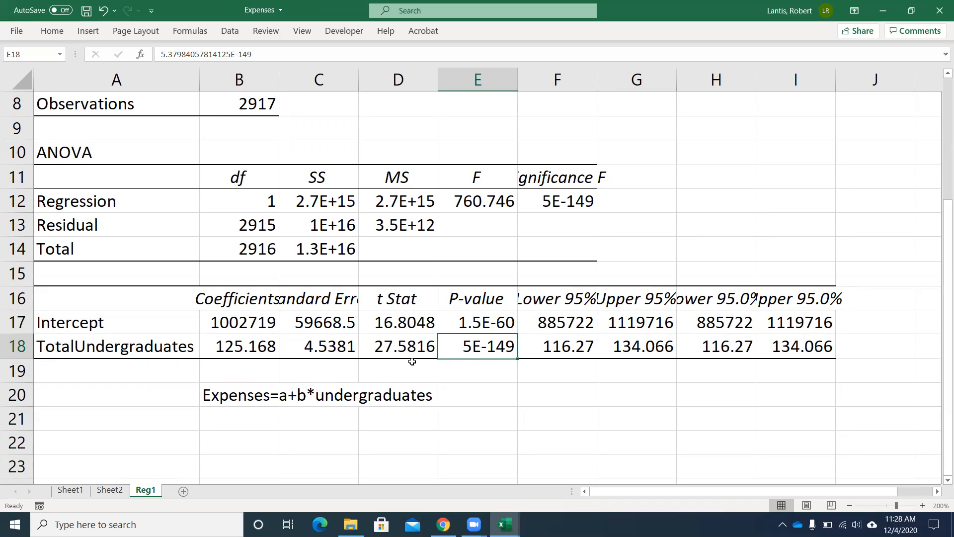
scroll(412, 362, up, 1)
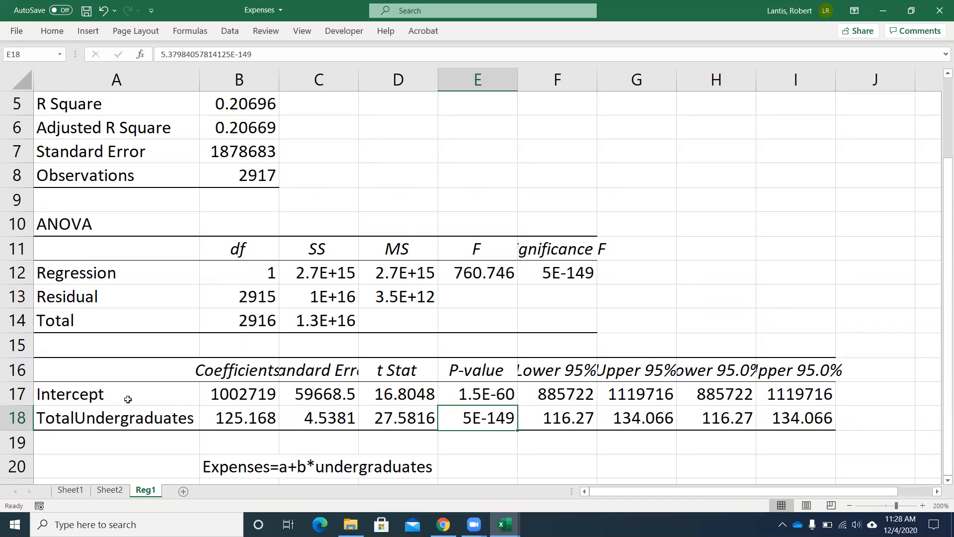
On Sheet2, fit columns M and N to their headers and inspect the Expenses (1000s) formula in M2.
click(109, 491)
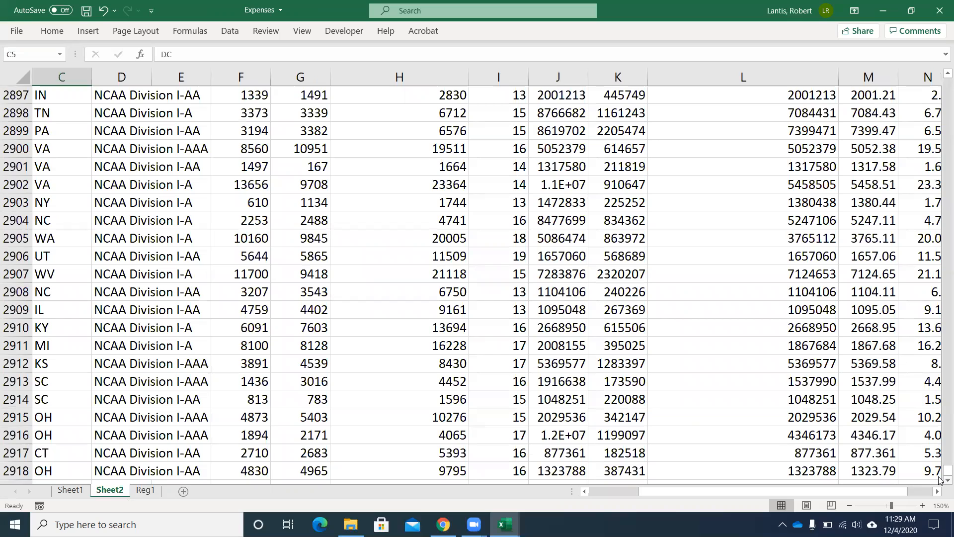
drag(948, 471, 948, 84)
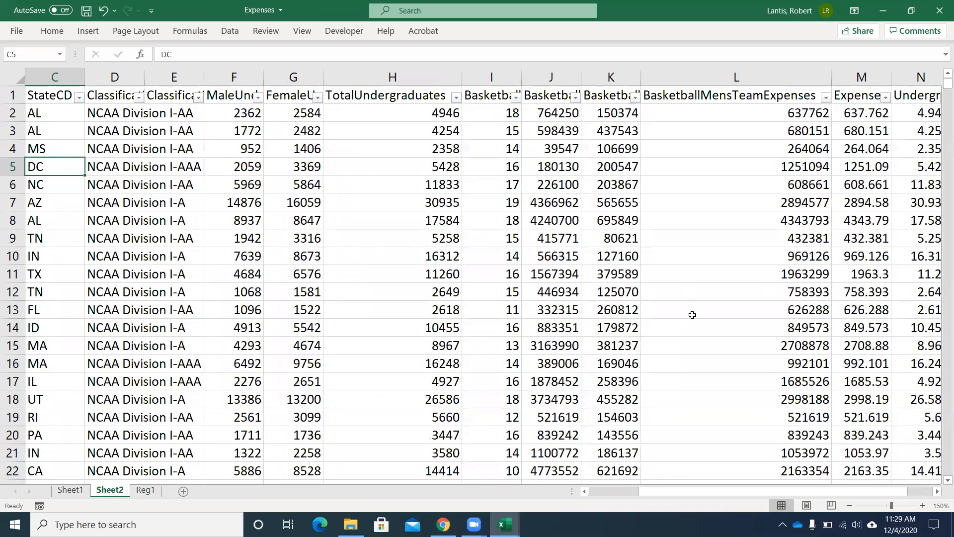
drag(667, 494, 742, 495)
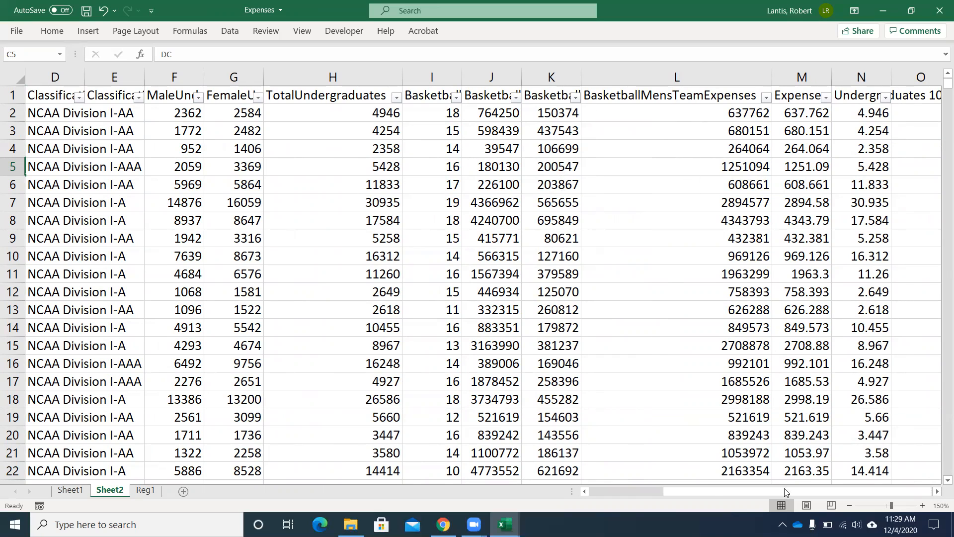
click(937, 492)
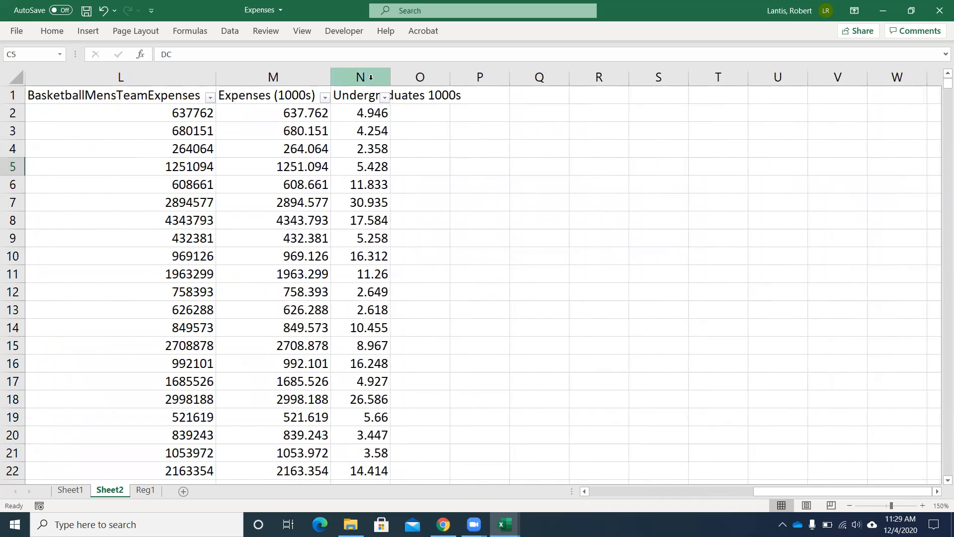
click(293, 113)
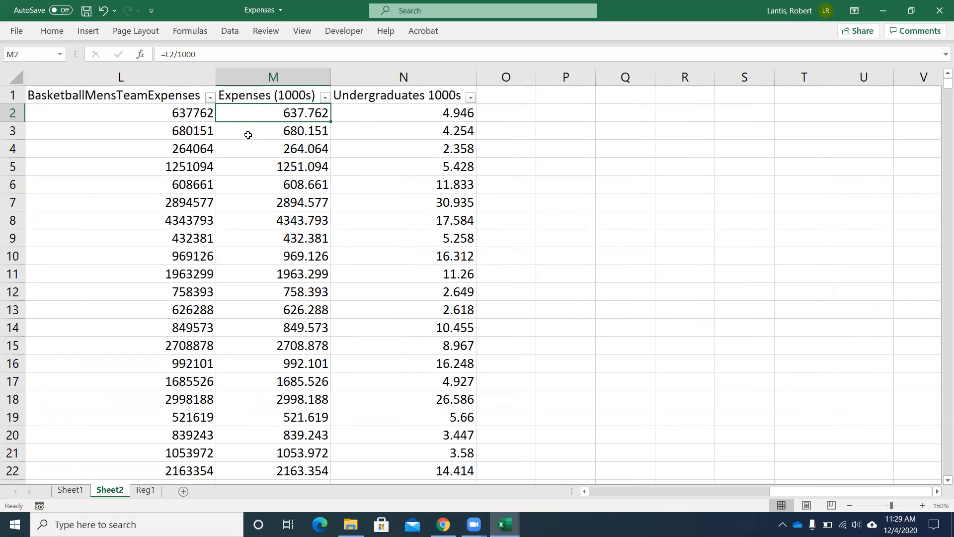
Start a new Regression analysis with the Expenses (1000s) column, M1:M2918, as the input Y range.
click(230, 31)
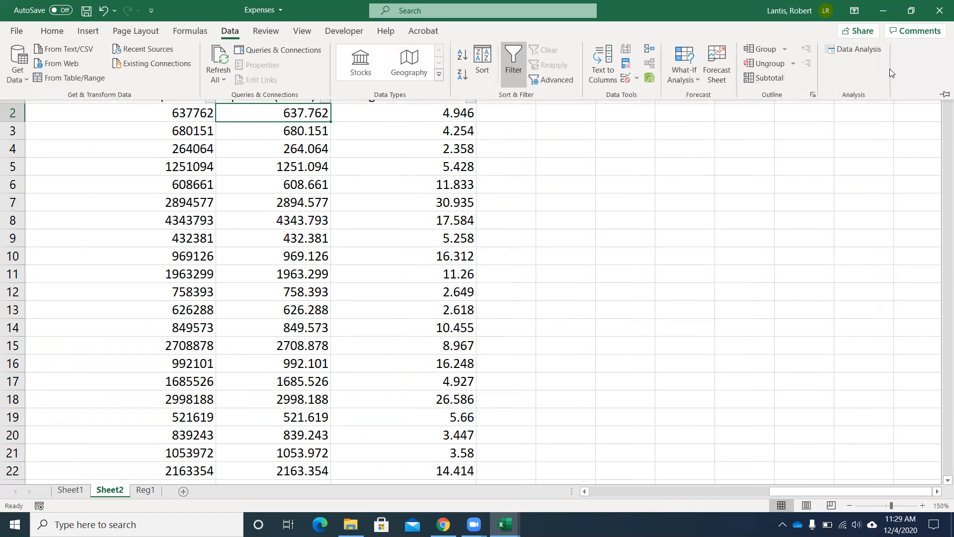
click(854, 50)
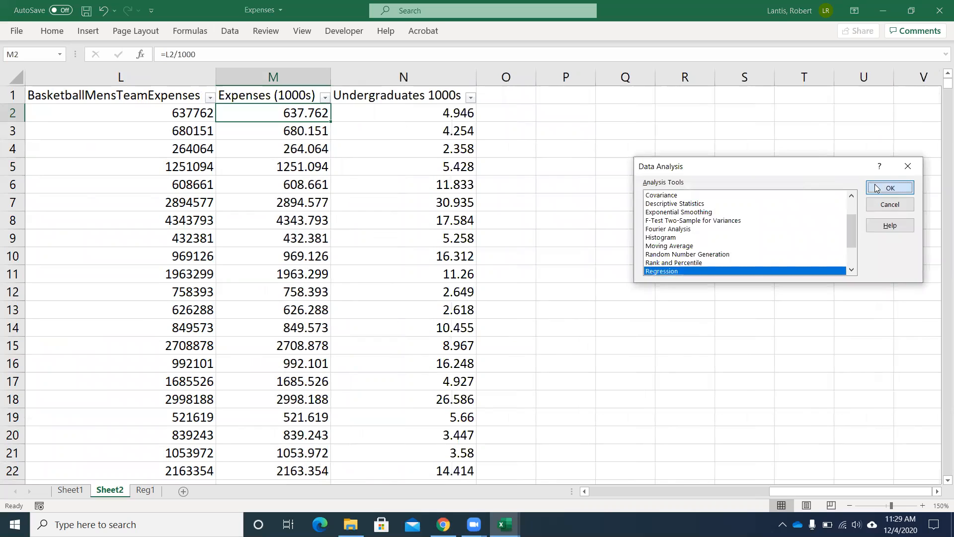
click(889, 189)
click(839, 139)
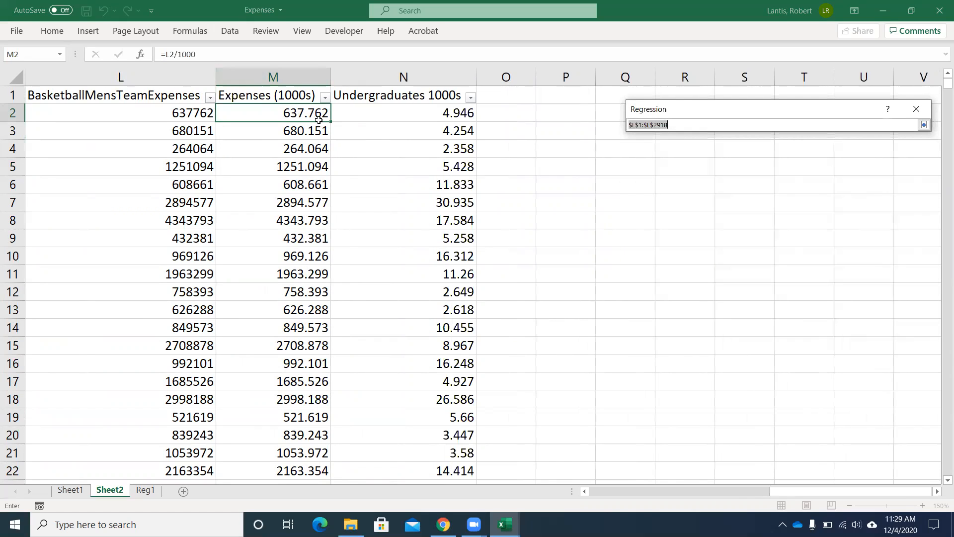
click(281, 95)
key(ctrl+shift+Down)
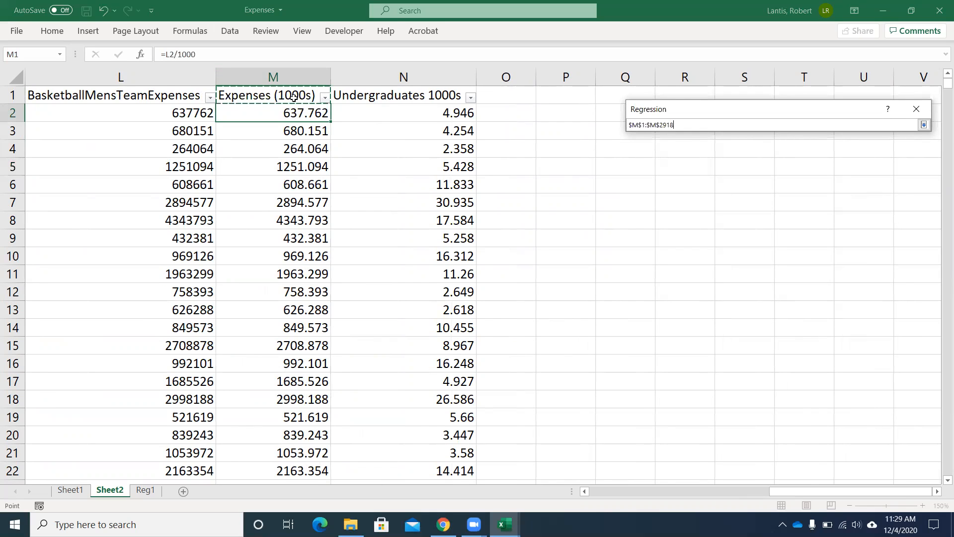
click(923, 125)
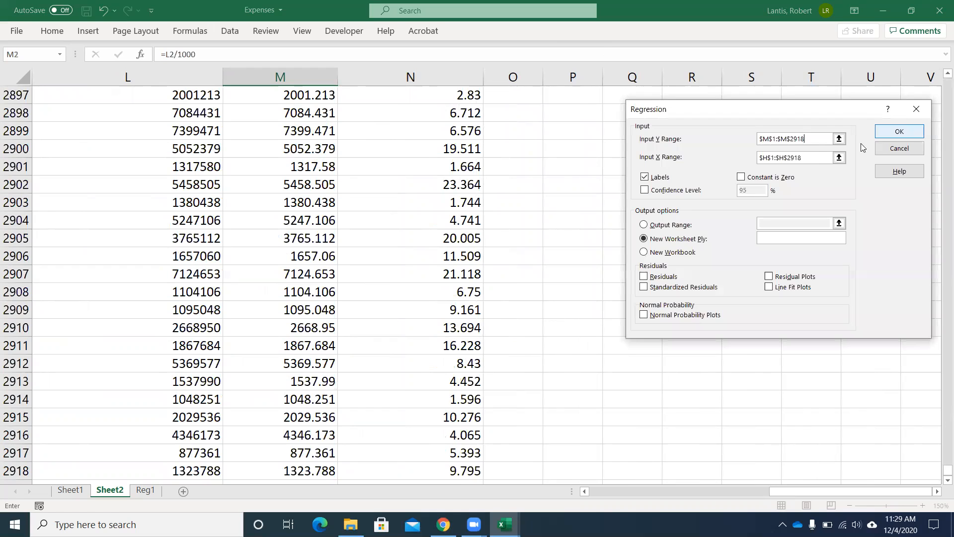
Set the input X range to the Undergraduates 1000s column, N1:N2918, and run the regression to a new worksheet.
click(837, 151)
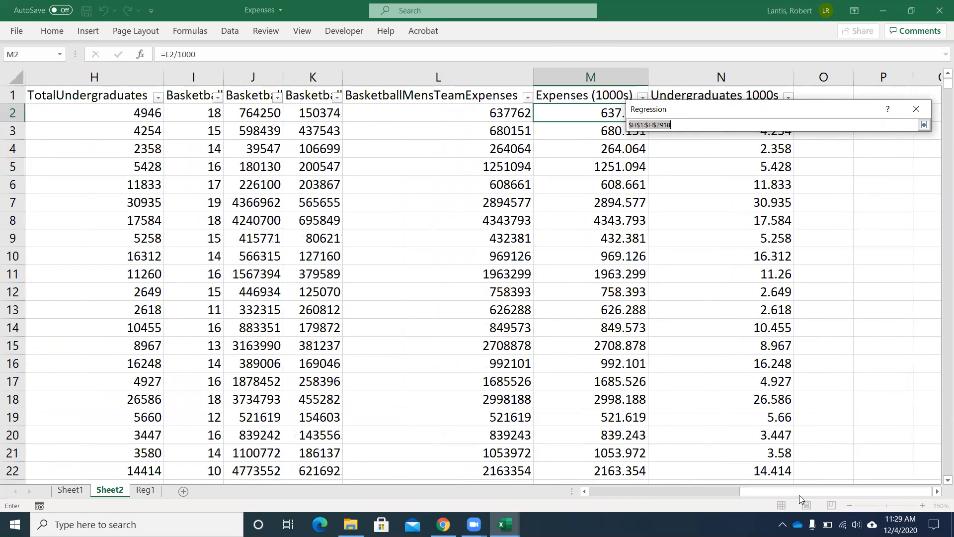
click(746, 101)
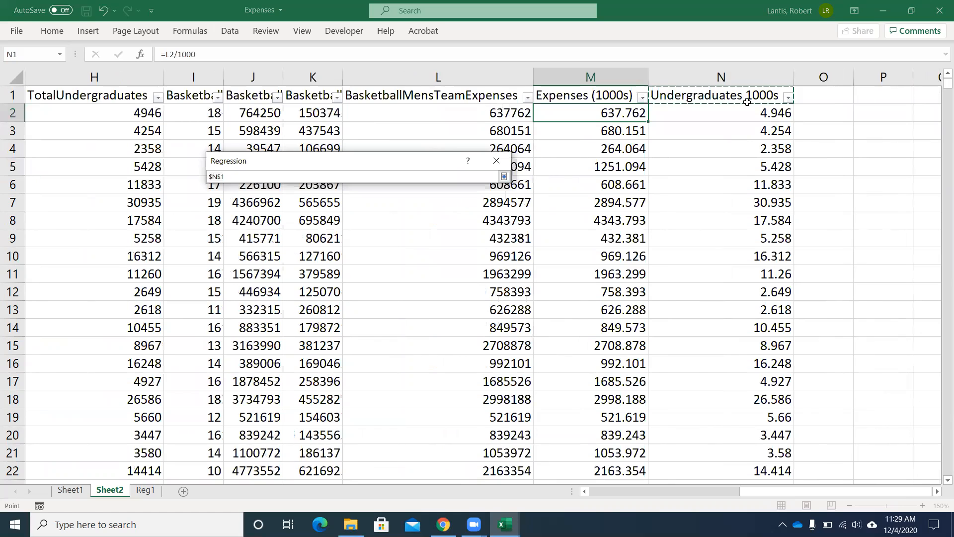
key(ctrl+shift+Down)
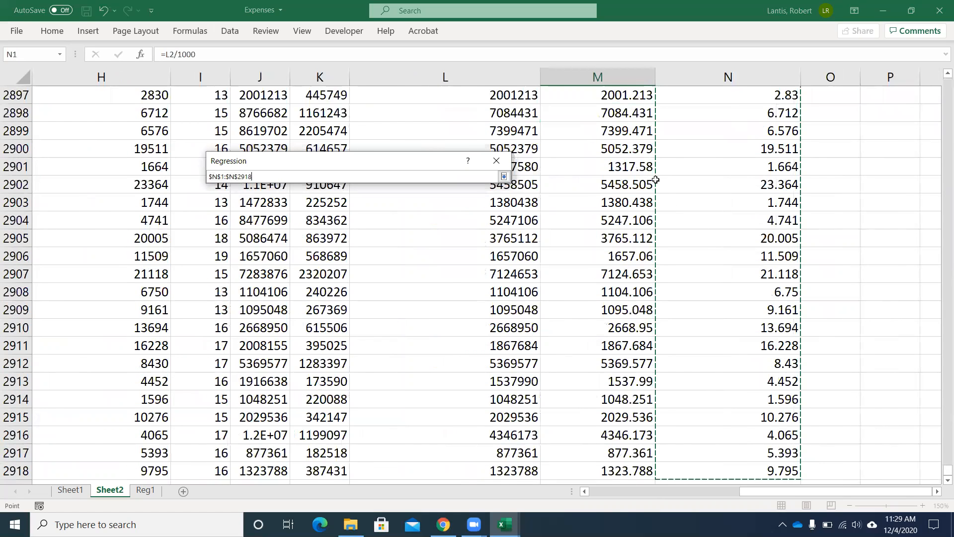
click(503, 176)
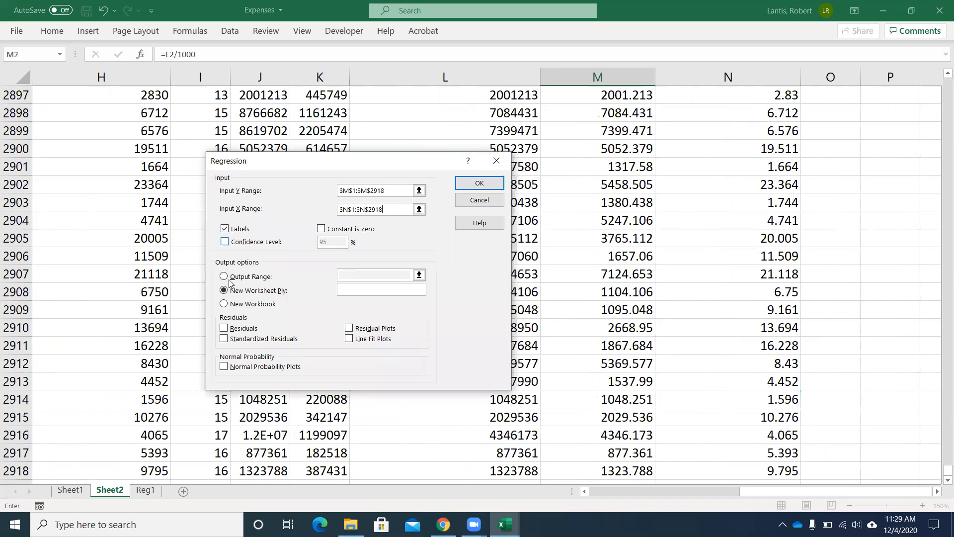
click(458, 184)
Move the new regression output sheet after Reg1 and rename it Reg2.
drag(113, 491, 211, 493)
right_click(196, 493)
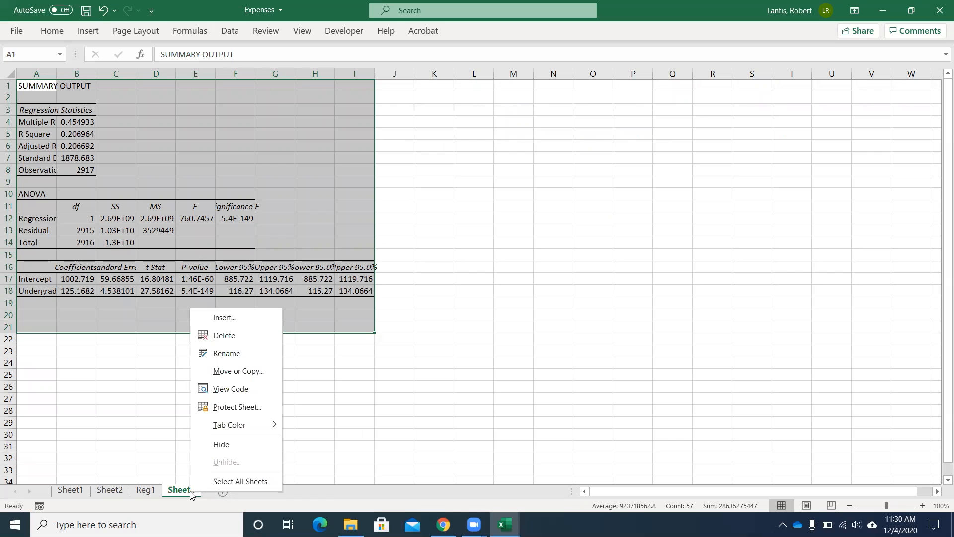
click(230, 354)
text(Reg2)
click(404, 229)
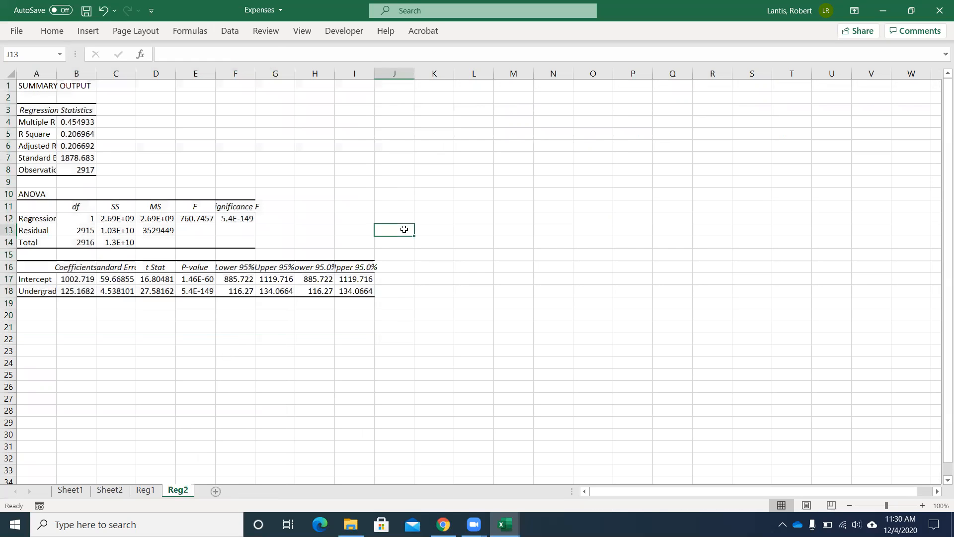
Zoom the Reg2 sheet to 200%.
click(302, 31)
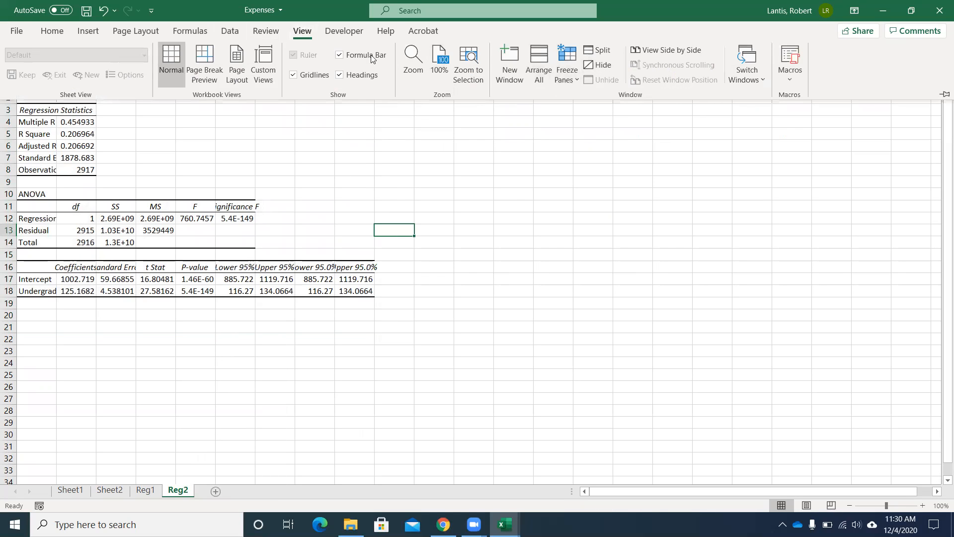
click(413, 57)
click(324, 238)
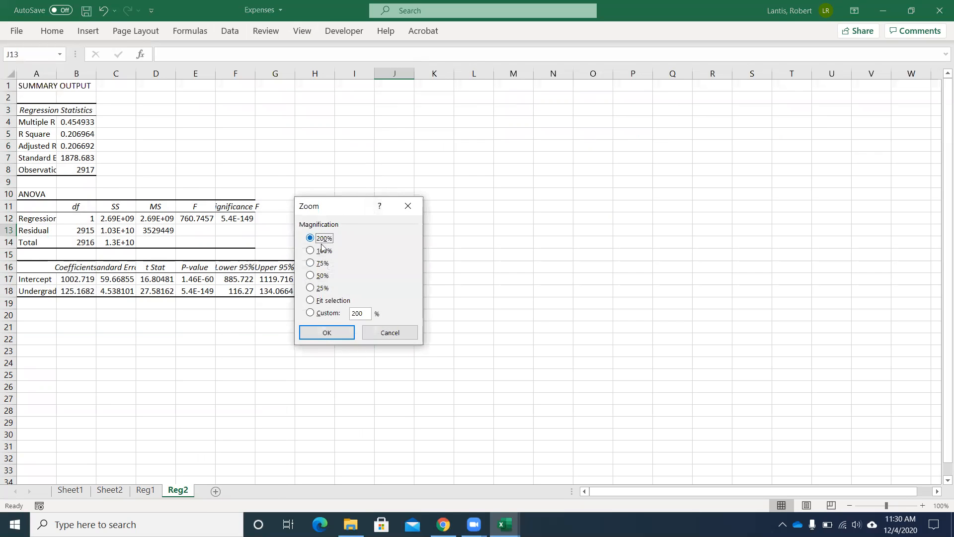
click(317, 332)
scroll(187, 170, down, 1)
scroll(159, 187, up, 1)
Compare the R Square value on Reg2 with the one on Reg1.
click(160, 199)
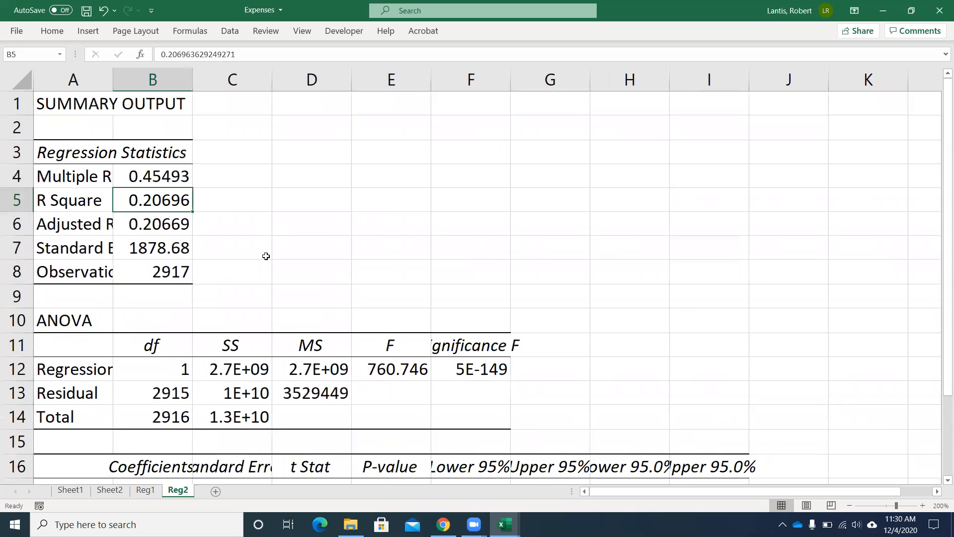
click(146, 490)
scroll(233, 201, up, 2)
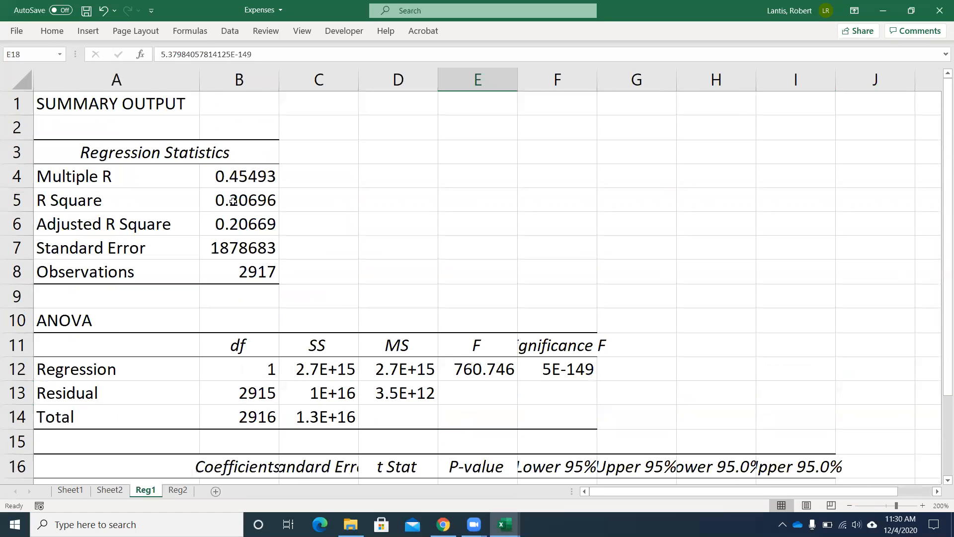
click(177, 490)
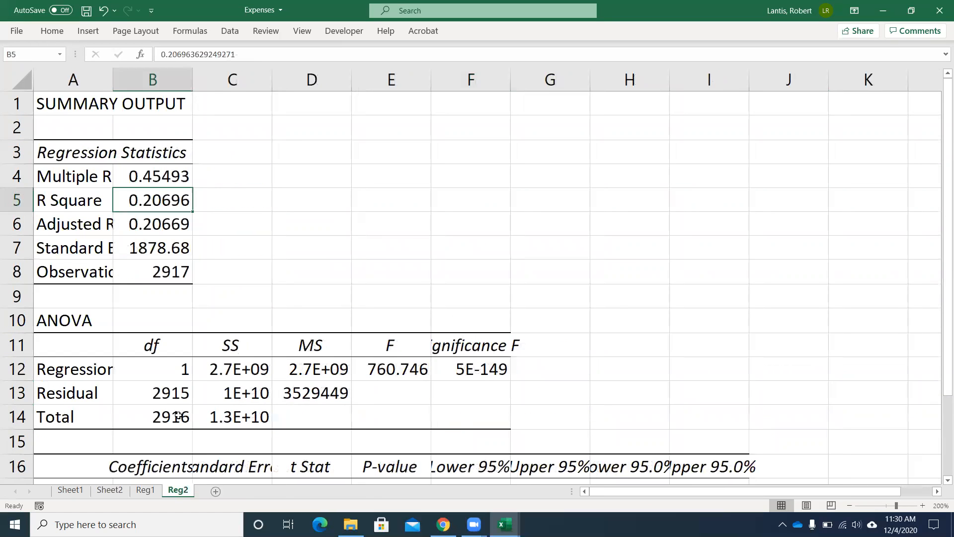
Fit column A of the Reg2 sheet to the width of its labels.
scroll(190, 293, down, 1)
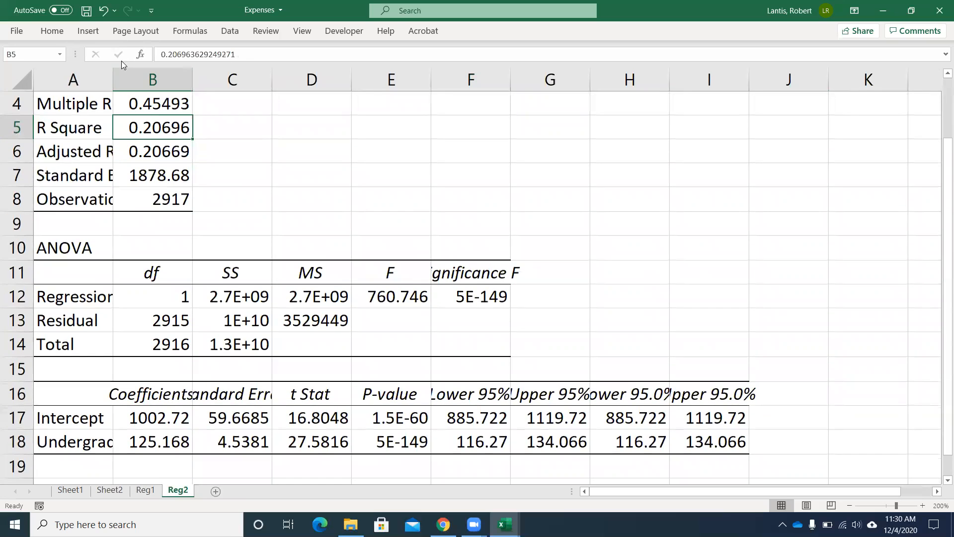
double_click(114, 74)
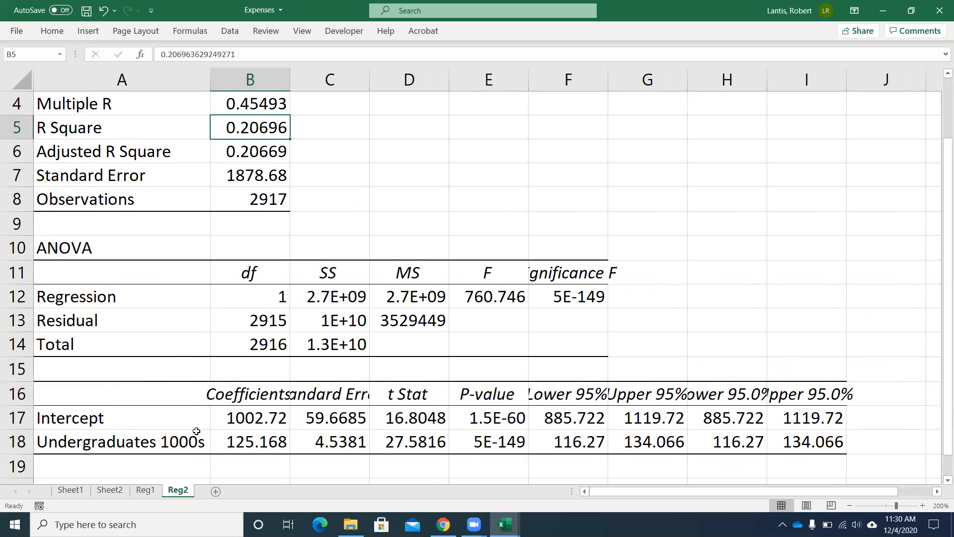
scroll(221, 400, down, 1)
scroll(221, 400, up, 1)
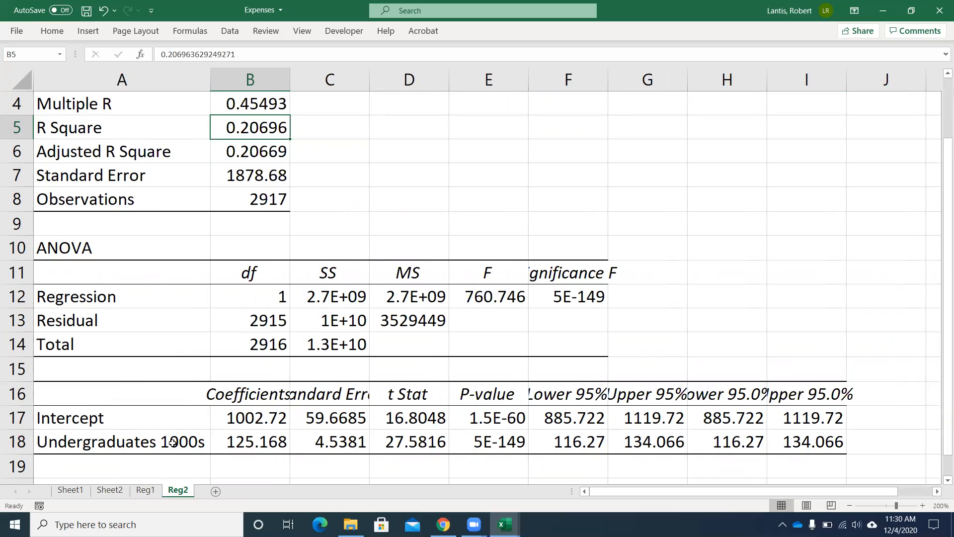
Compare the intercept and undergraduates coefficients between the Reg1 and Reg2 outputs.
click(145, 491)
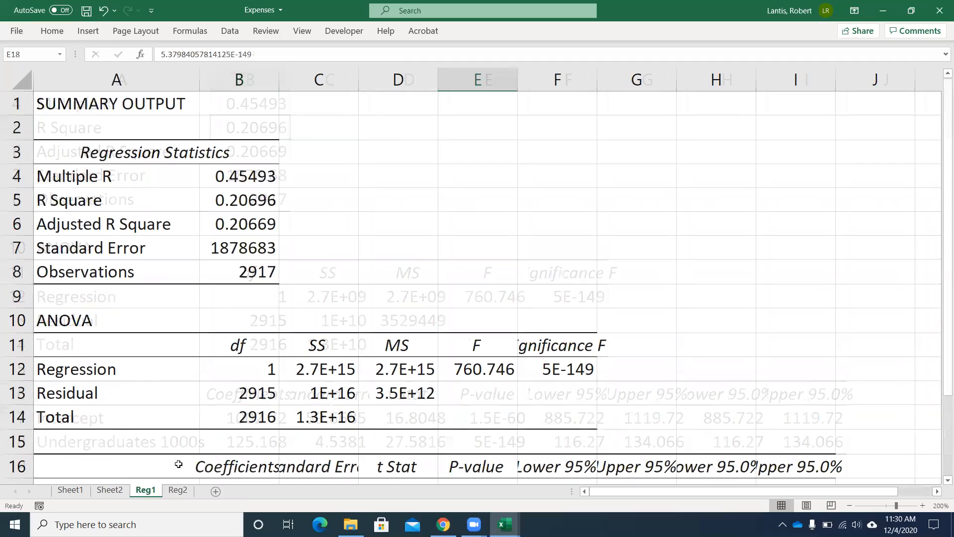
scroll(184, 452, down, 4)
scroll(192, 447, up, 4)
click(178, 489)
scroll(257, 384, down, 1)
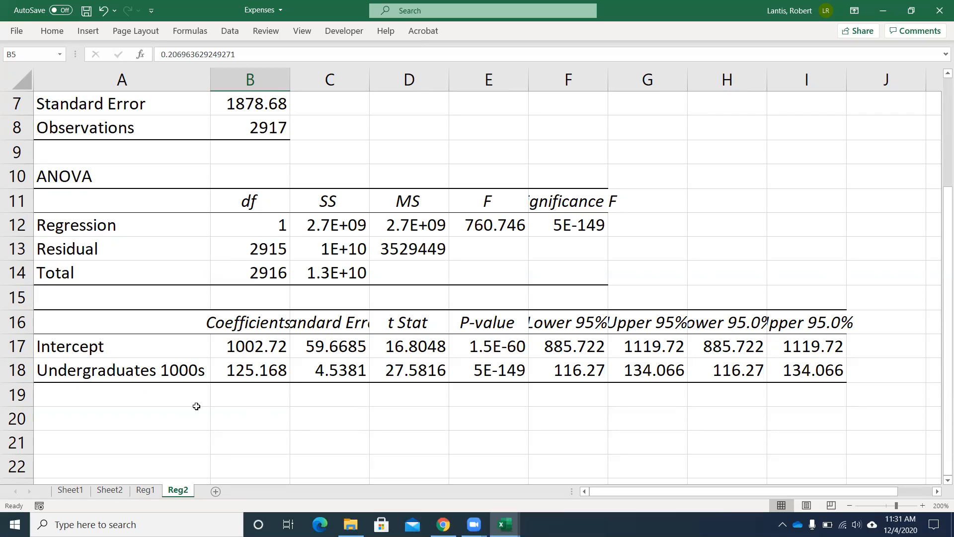
click(152, 491)
scroll(275, 400, down, 2)
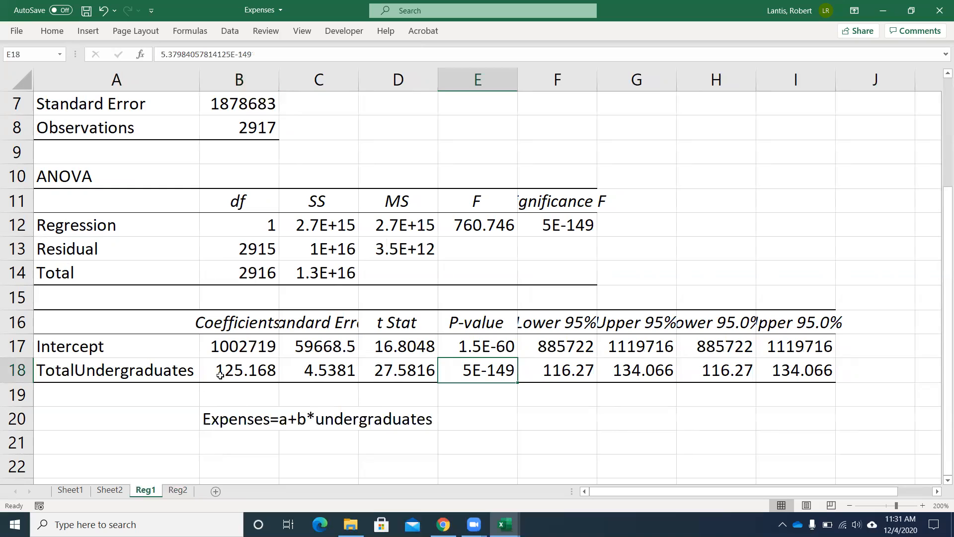
scroll(237, 370, down, 1)
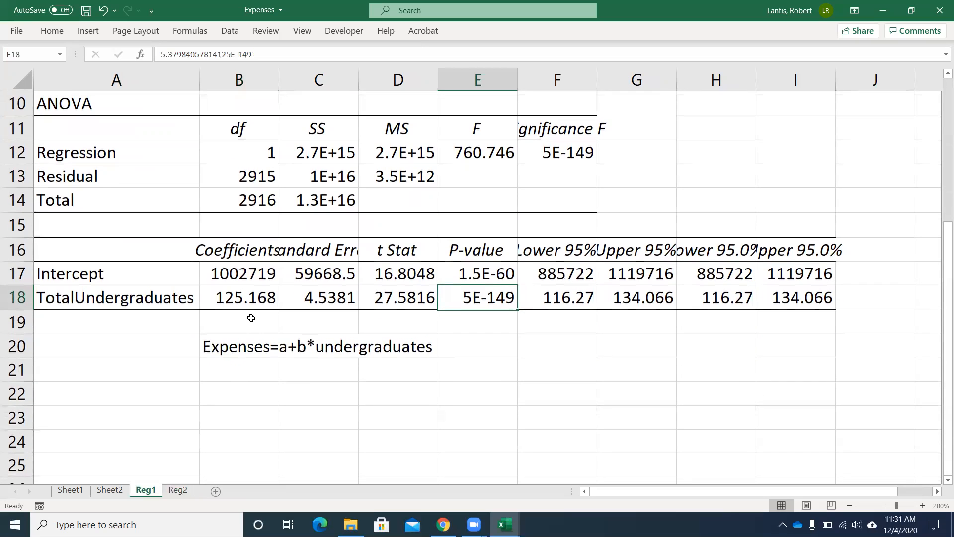
Label cell B22 of the Reg1 sheet "Effect of 1000" and fit column B to its contents.
click(220, 397)
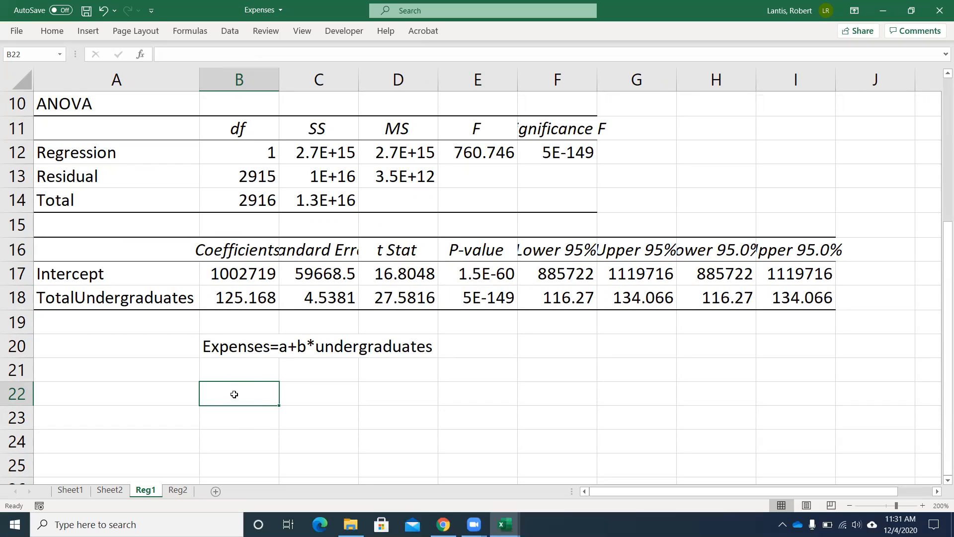
text(Effect )
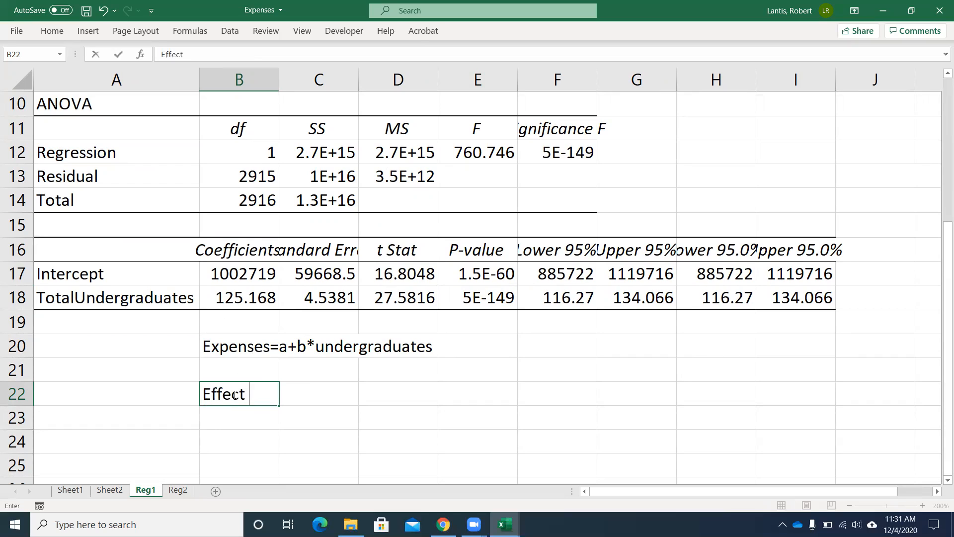
text(of 1000)
key(Tab)
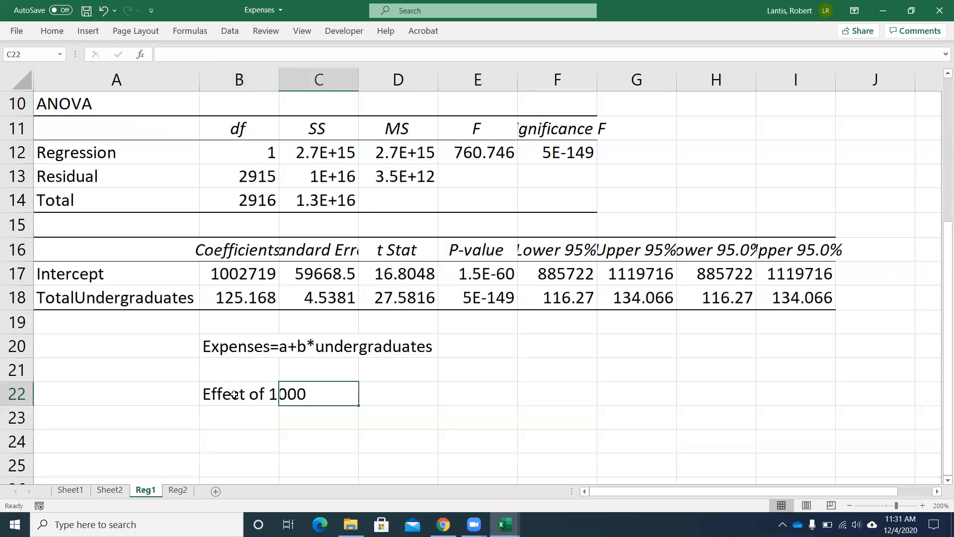
double_click(277, 83)
Calculate the effect of 1000 undergraduates in cell C22 with the formula =B18*1000.
click(334, 297)
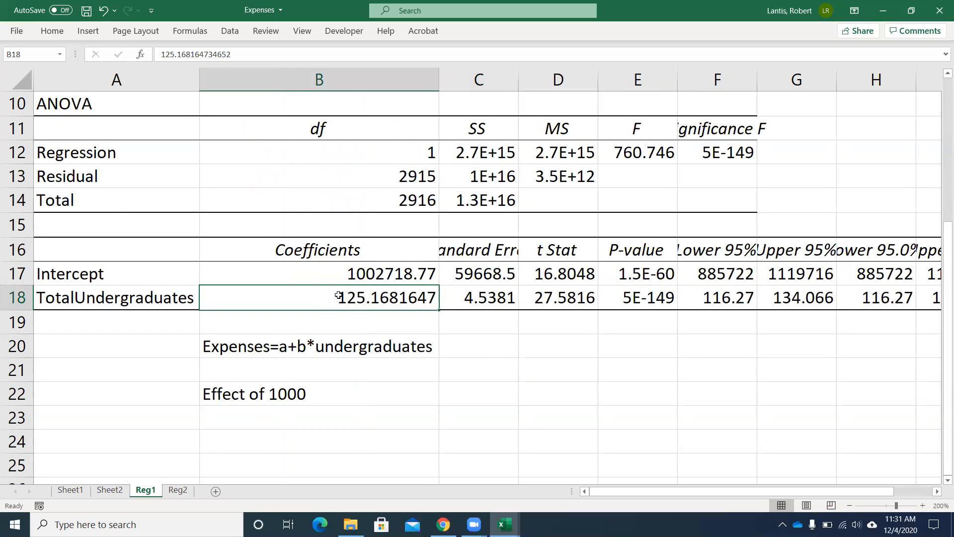
click(465, 390)
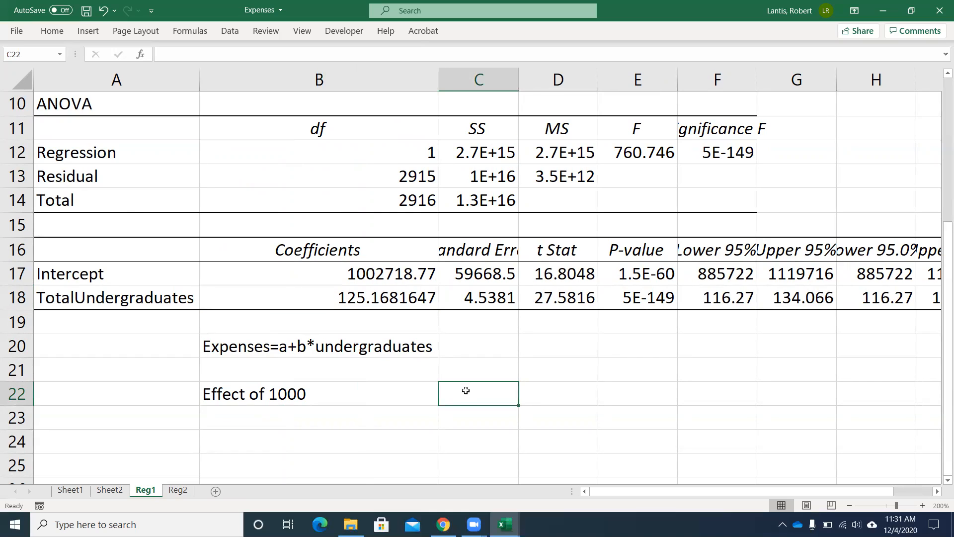
text(=)
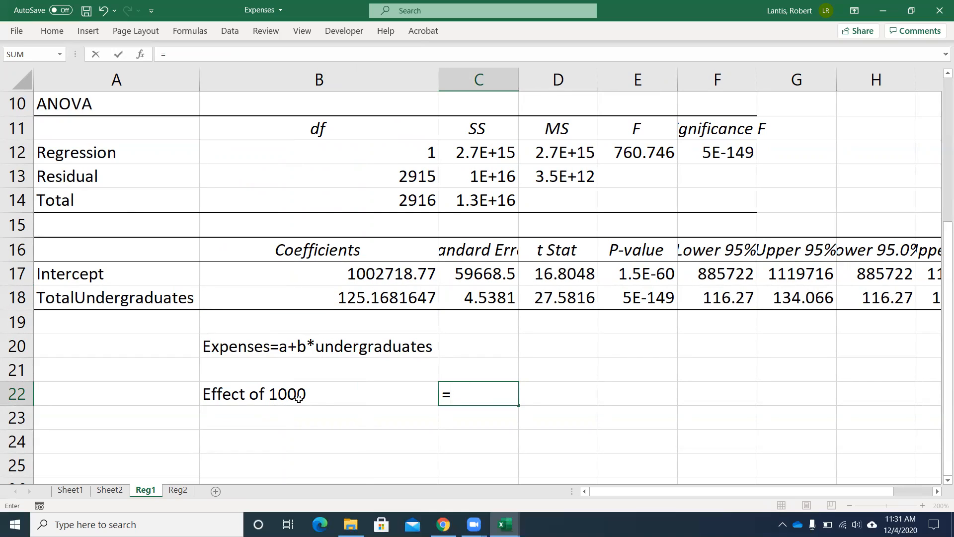
click(359, 299)
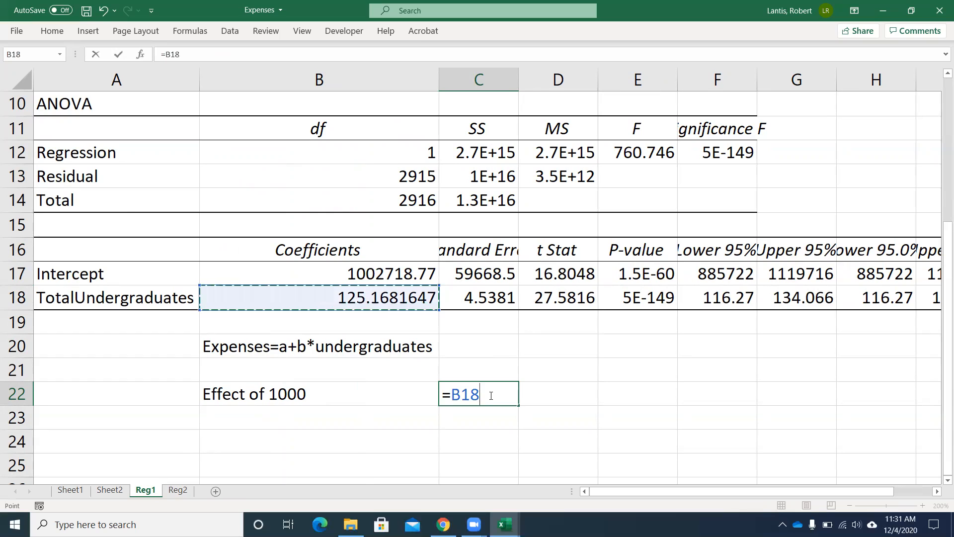
text(*1000)
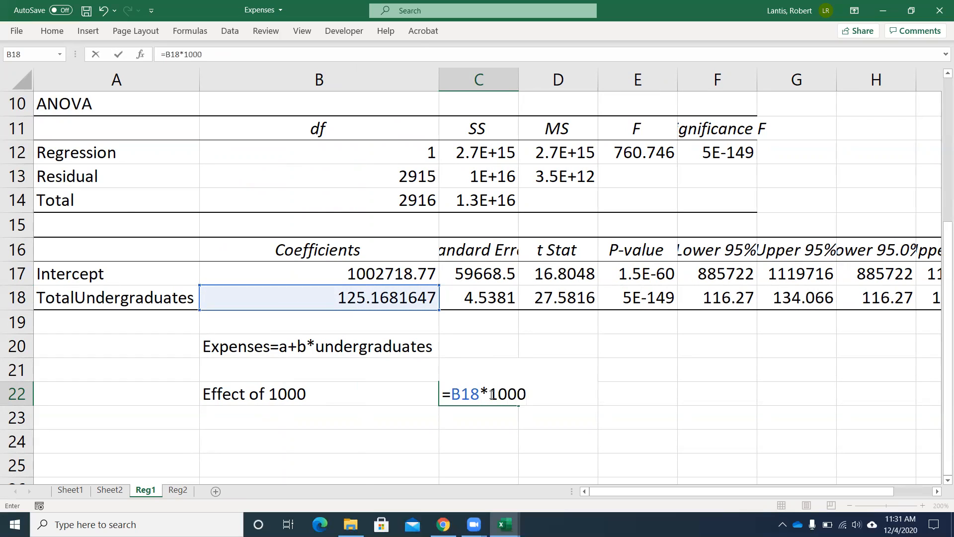
key(Return)
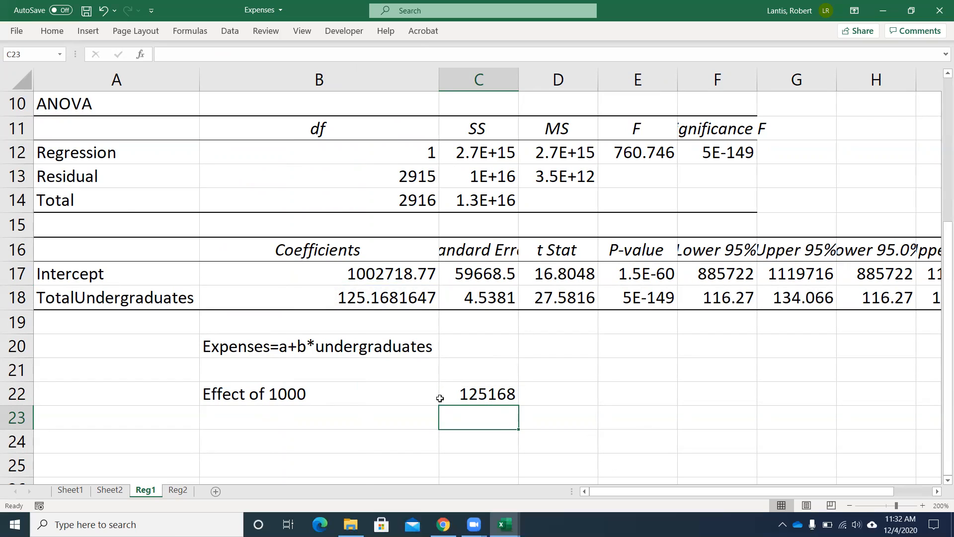
Compare the Undergraduates 1000s coefficient on Reg2 with the calculated effect of 1000 on Reg1.
click(179, 491)
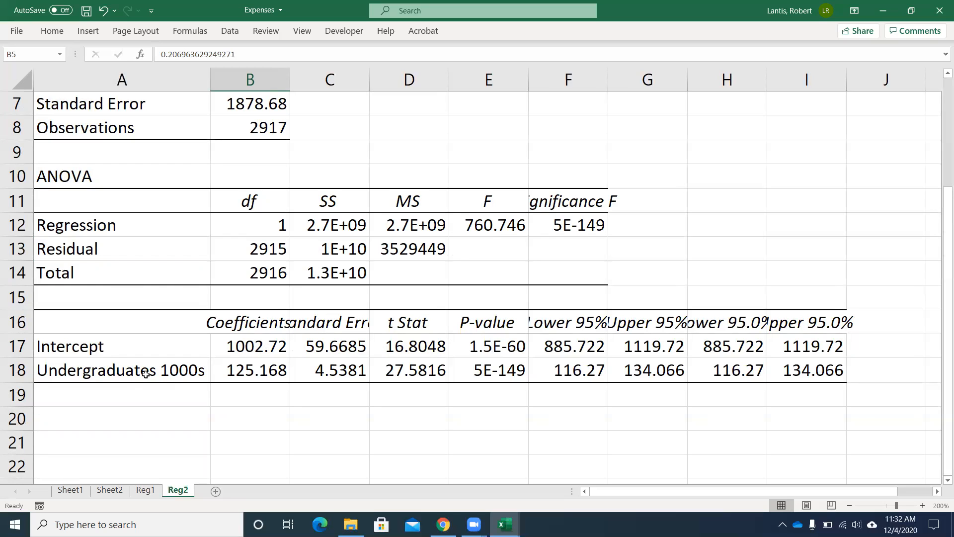
click(145, 490)
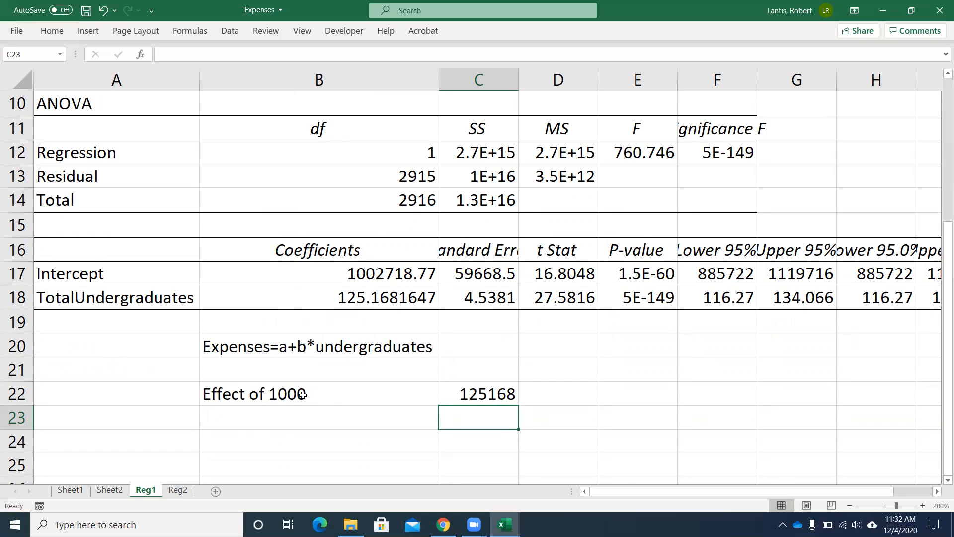
Start a regression on Sheet2 with BasketballMensTeamExpenses, L1:L2918, as the input Y range.
click(117, 493)
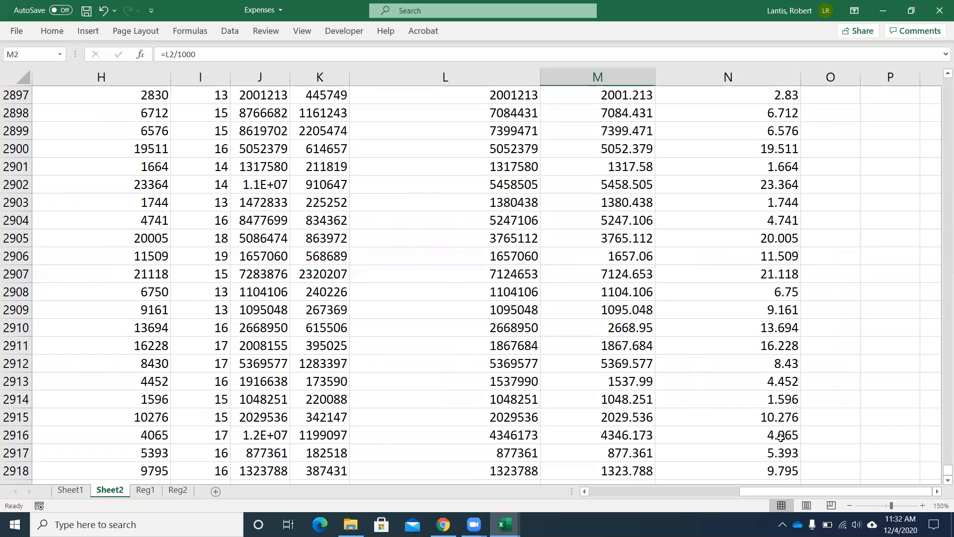
drag(947, 470, 932, 77)
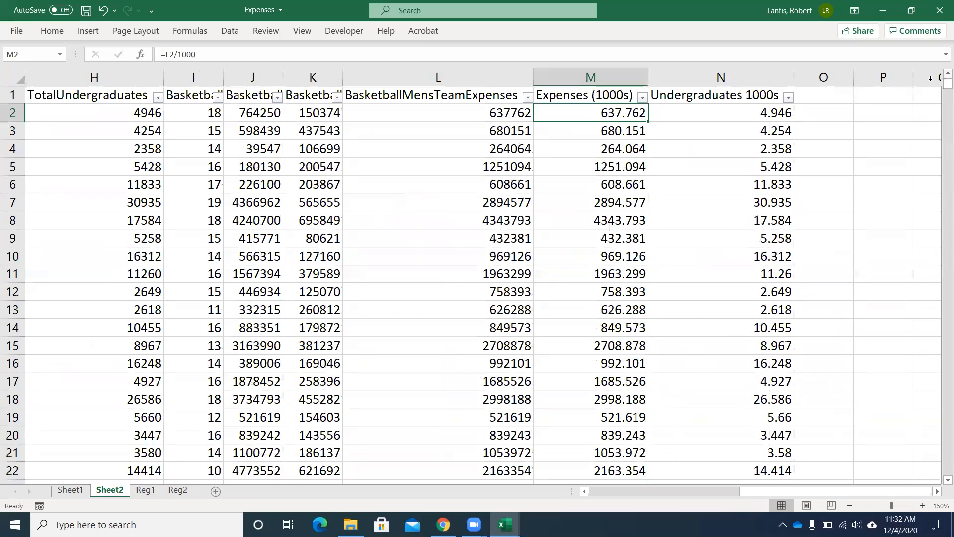
click(230, 32)
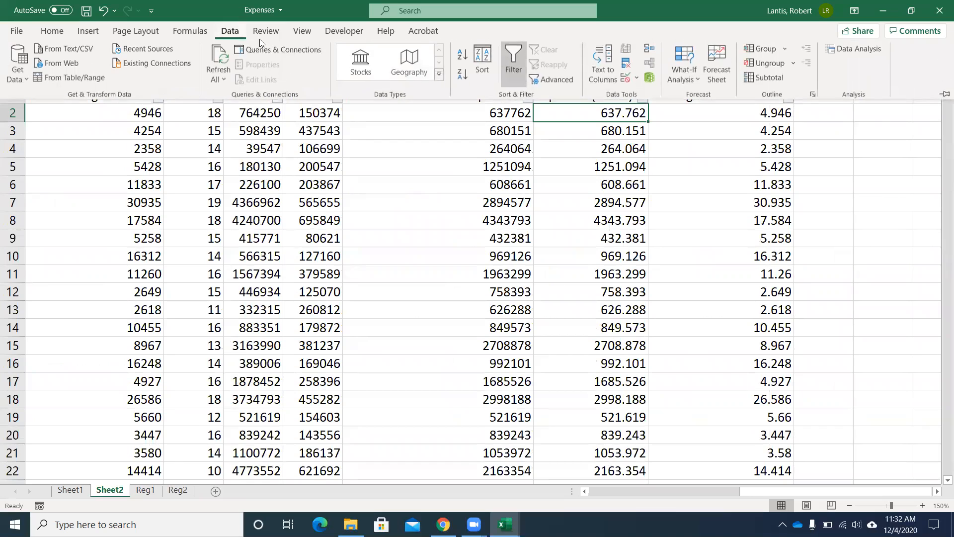
click(853, 48)
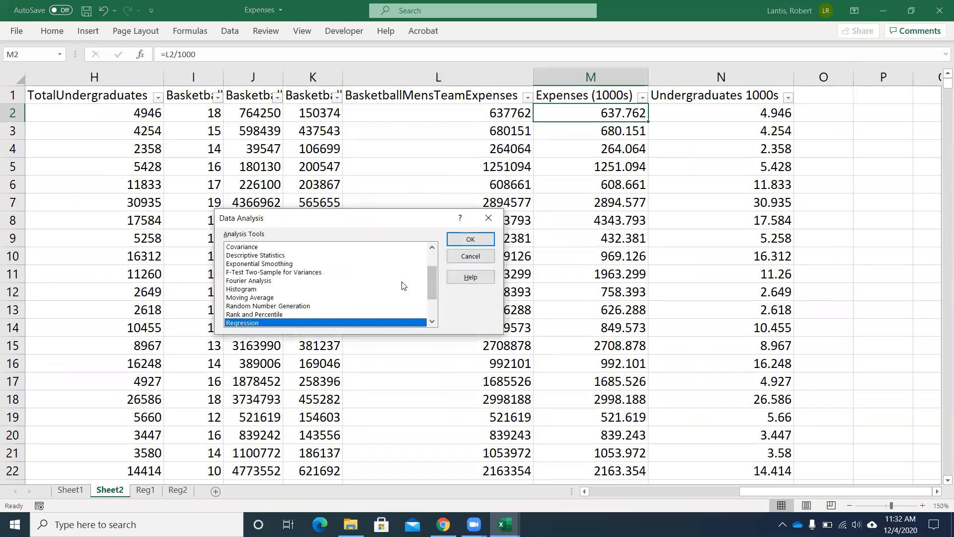
click(470, 239)
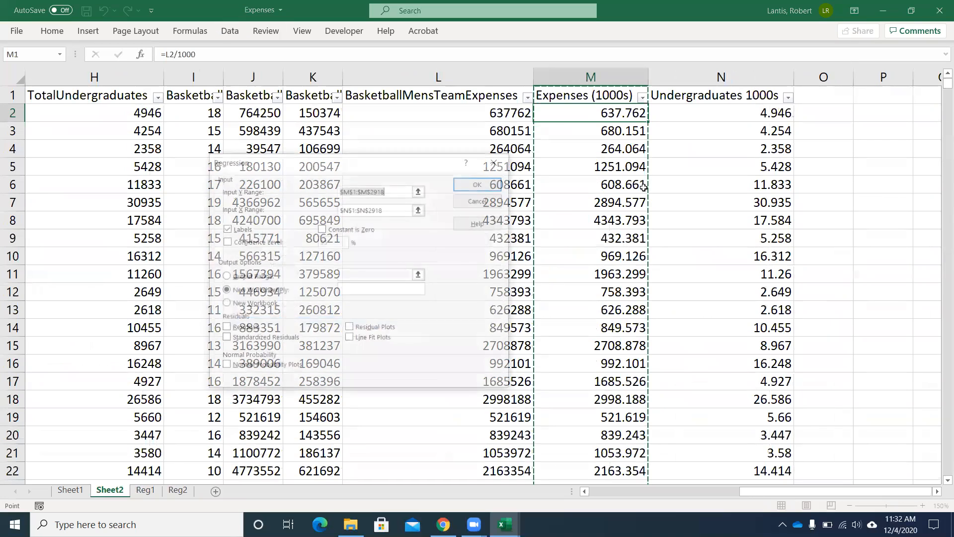
click(420, 191)
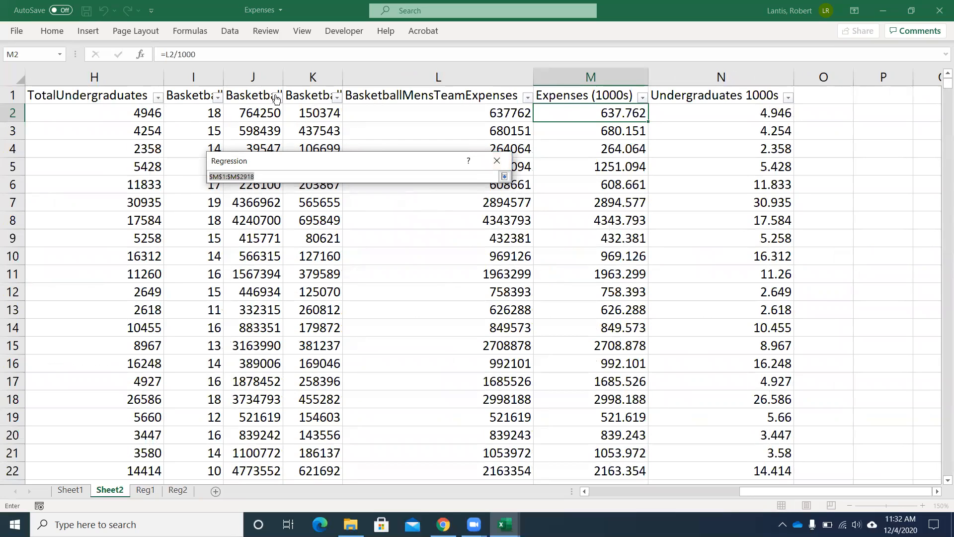
click(384, 95)
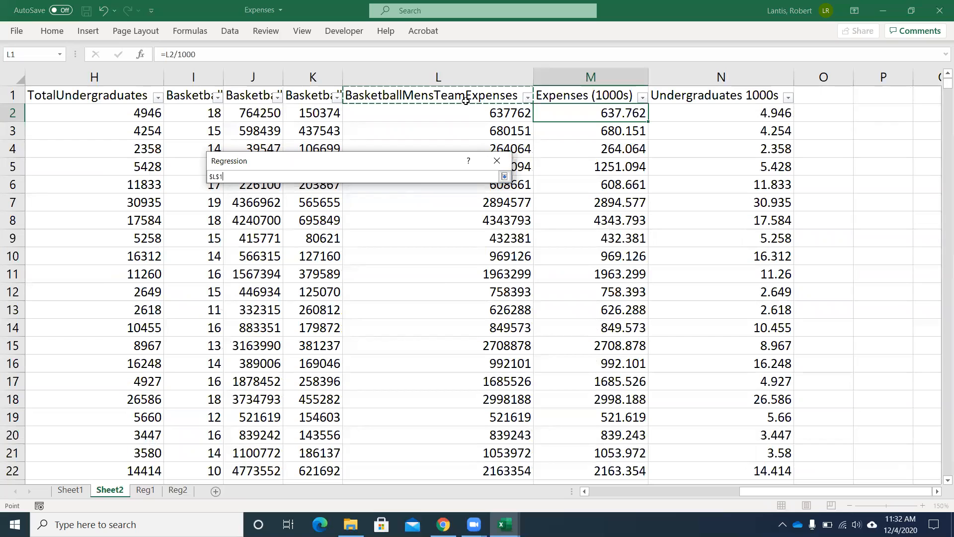
key(ctrl+shift+Down)
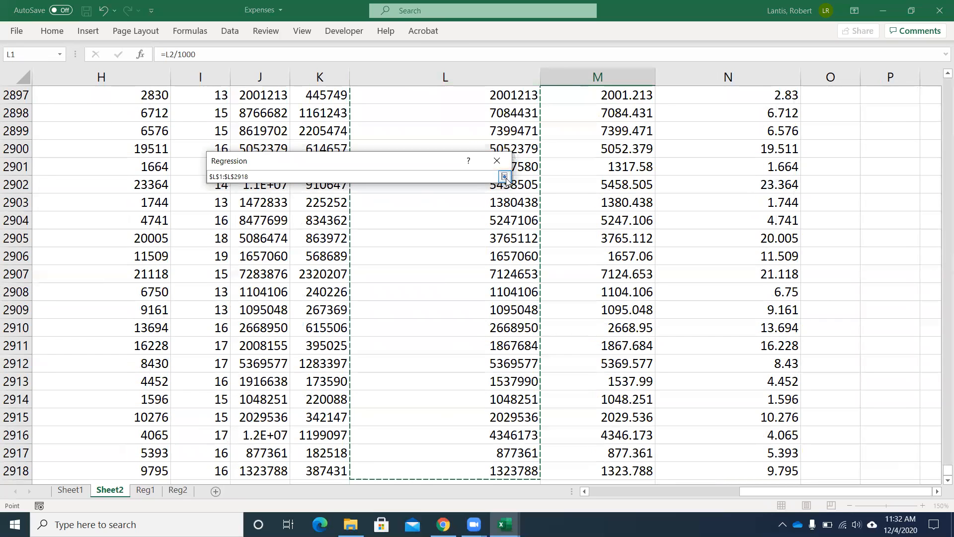
click(504, 176)
Use Undergraduates 1000s, N1:N2918, as the input X range and run the regression with labels into a new worksheet.
click(420, 210)
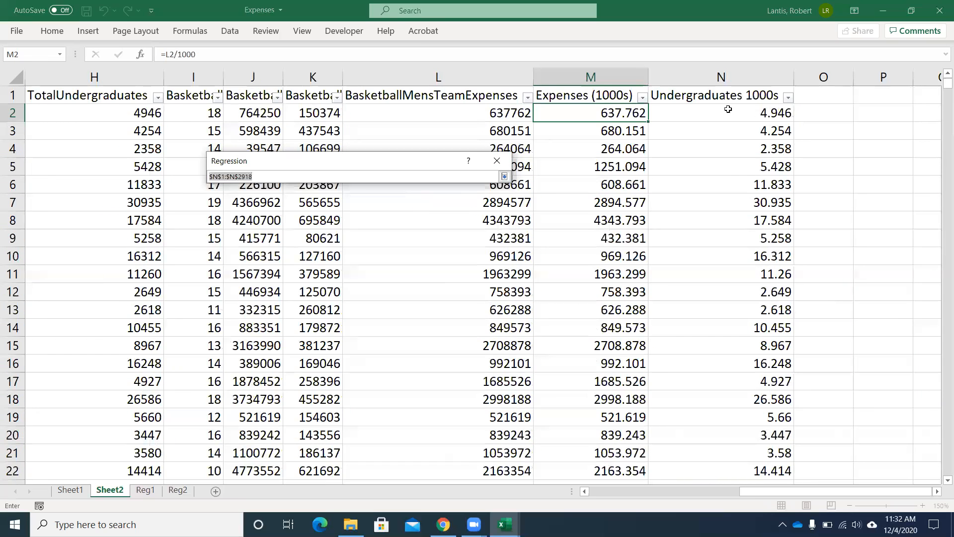
click(713, 96)
key(ctrl+shift+Down)
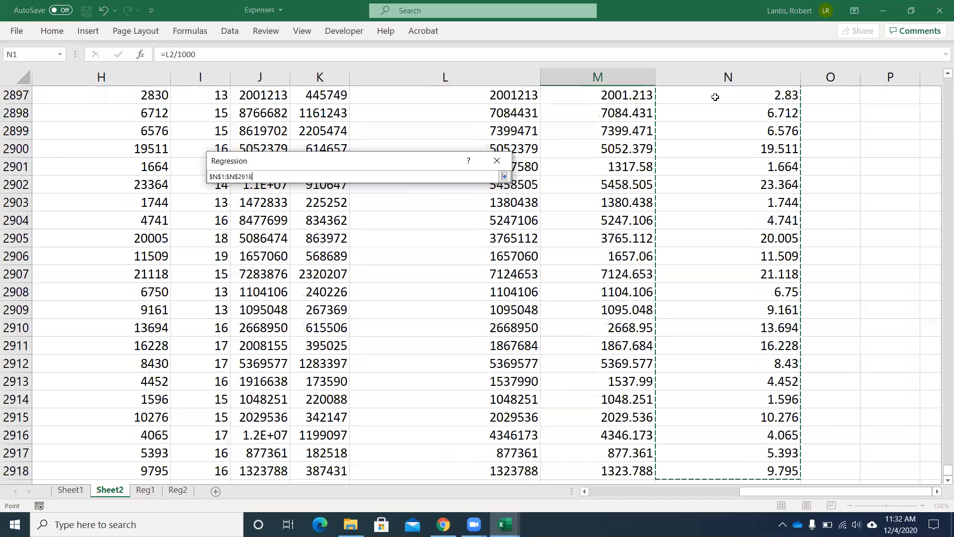
click(503, 176)
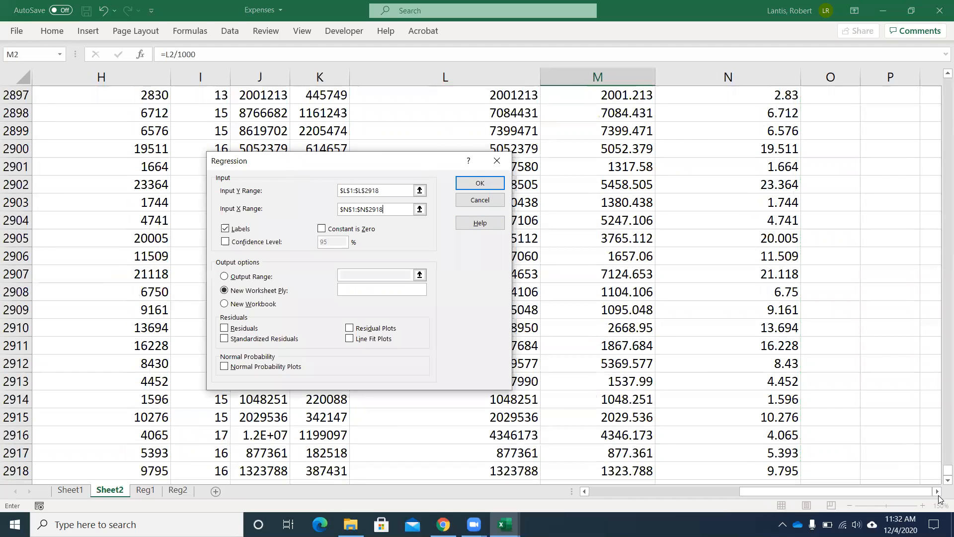
drag(947, 470, 937, 72)
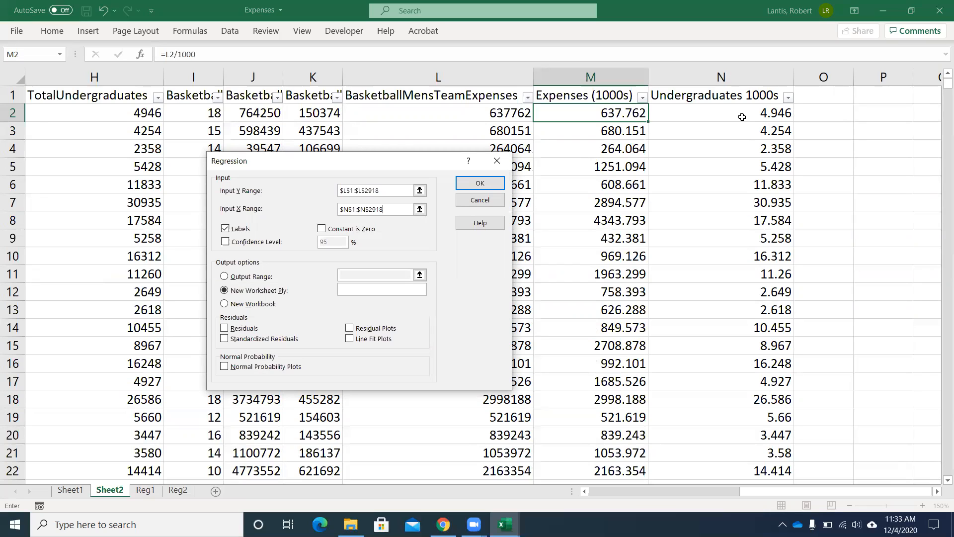
click(477, 185)
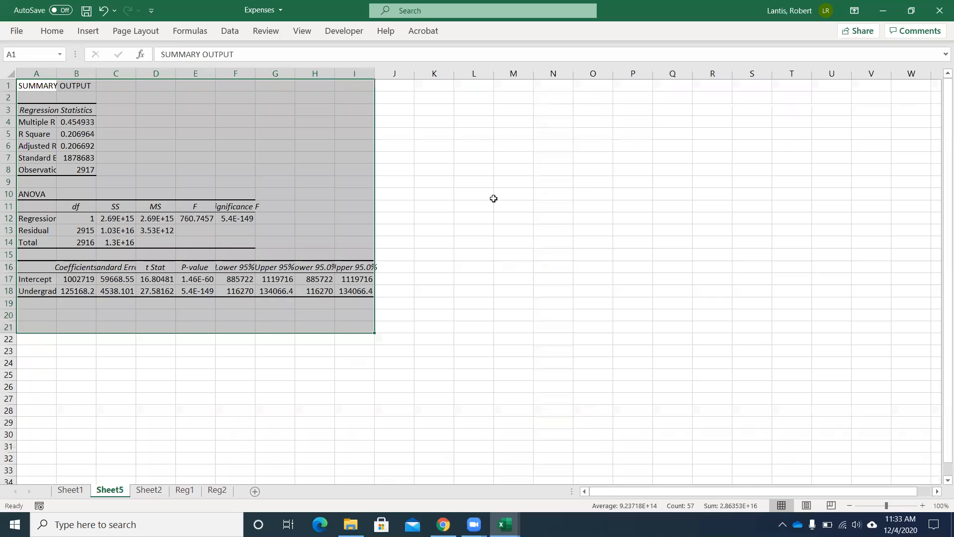
click(302, 31)
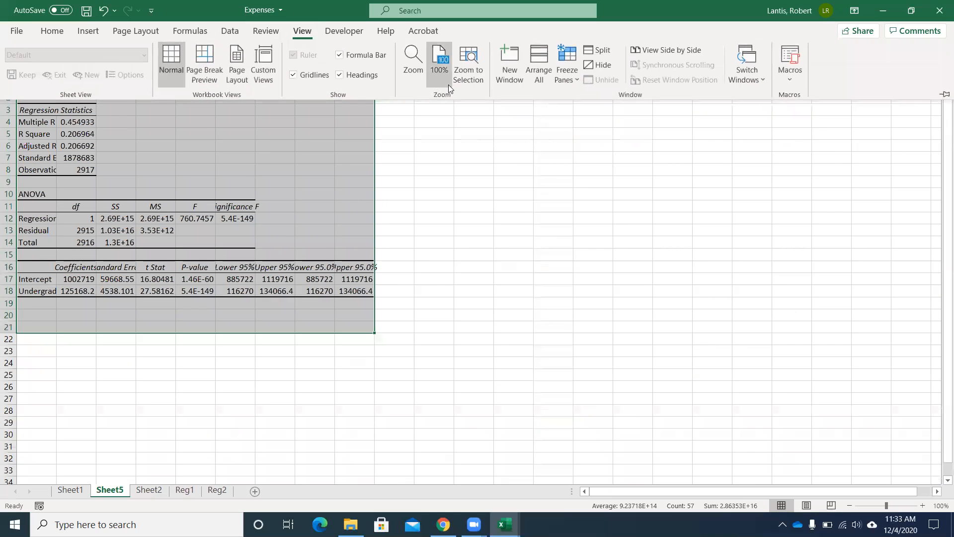
click(419, 73)
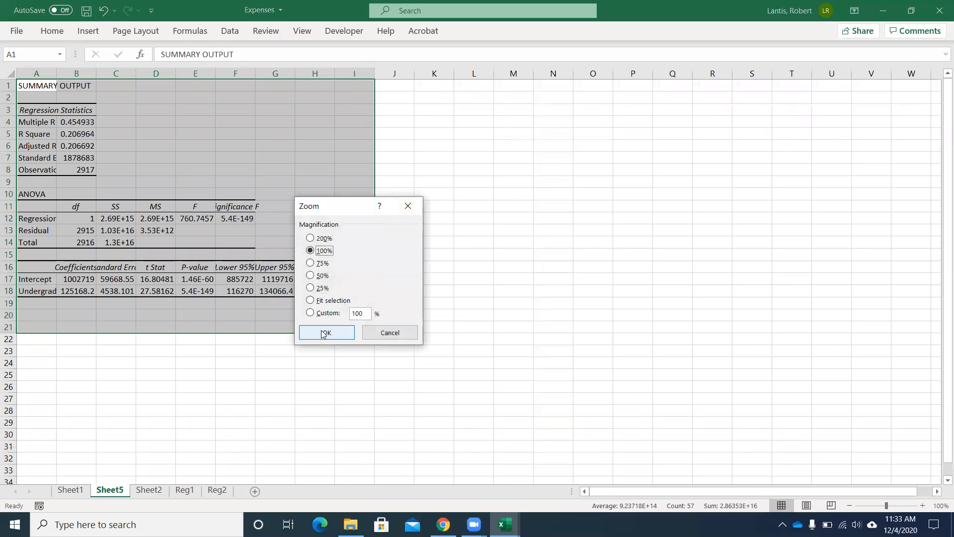
click(324, 333)
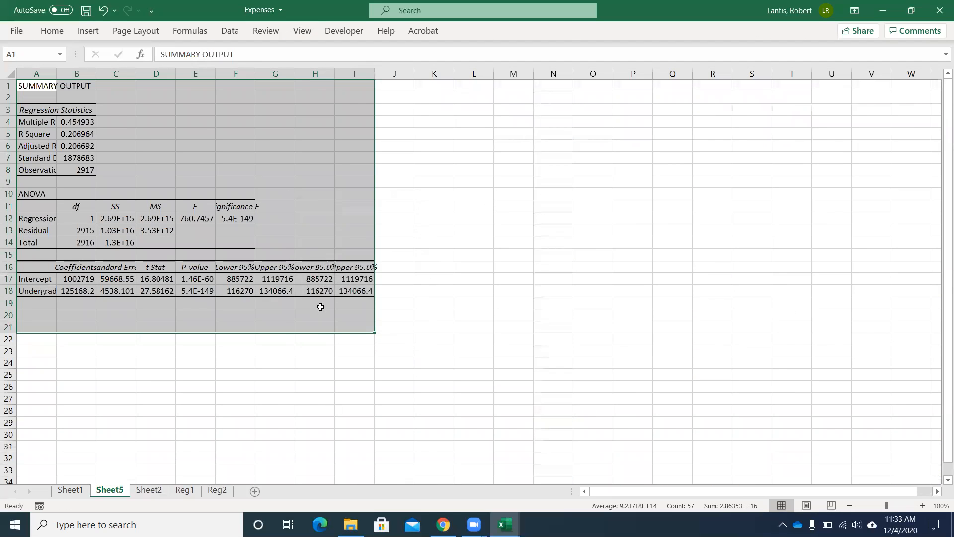
Zoom the new regression output sheet to 200%.
click(302, 31)
click(412, 73)
click(325, 237)
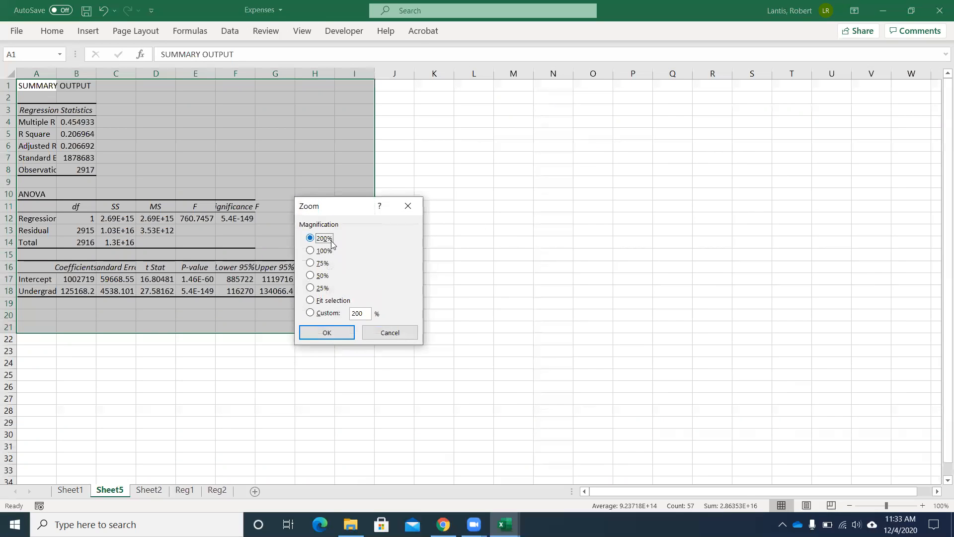
click(324, 333)
Fit column A of the Sheet5 output to its labels and check the R Square value.
scroll(289, 317, down, 3)
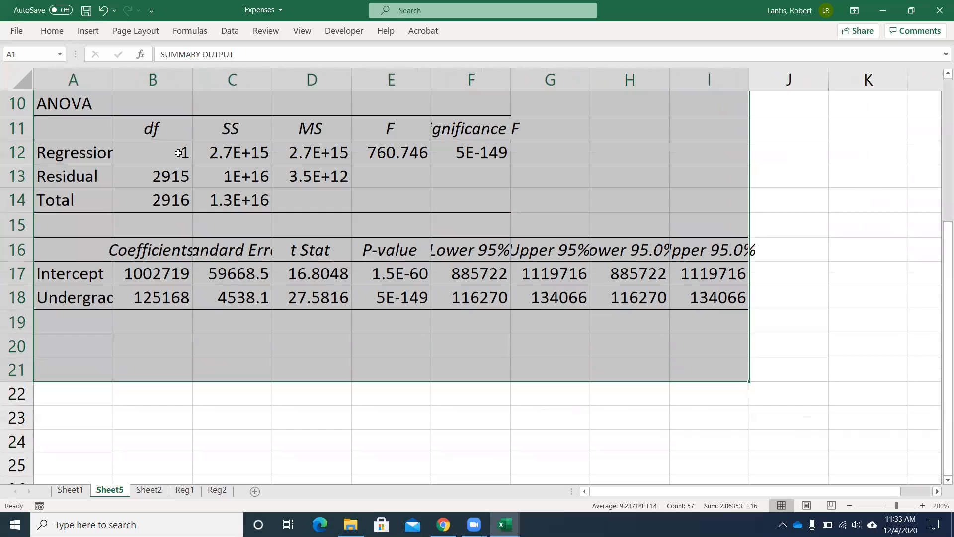
double_click(110, 80)
scroll(228, 258, up, 3)
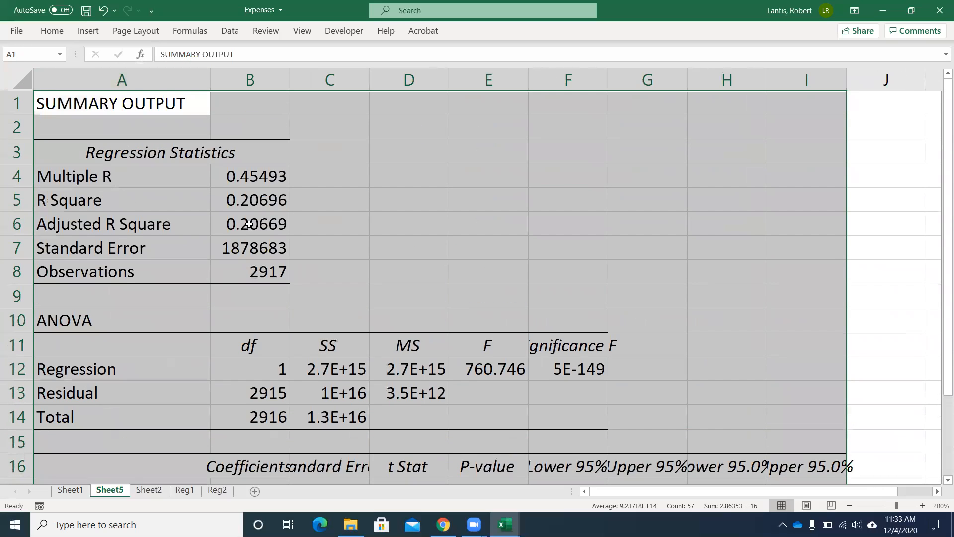
click(244, 201)
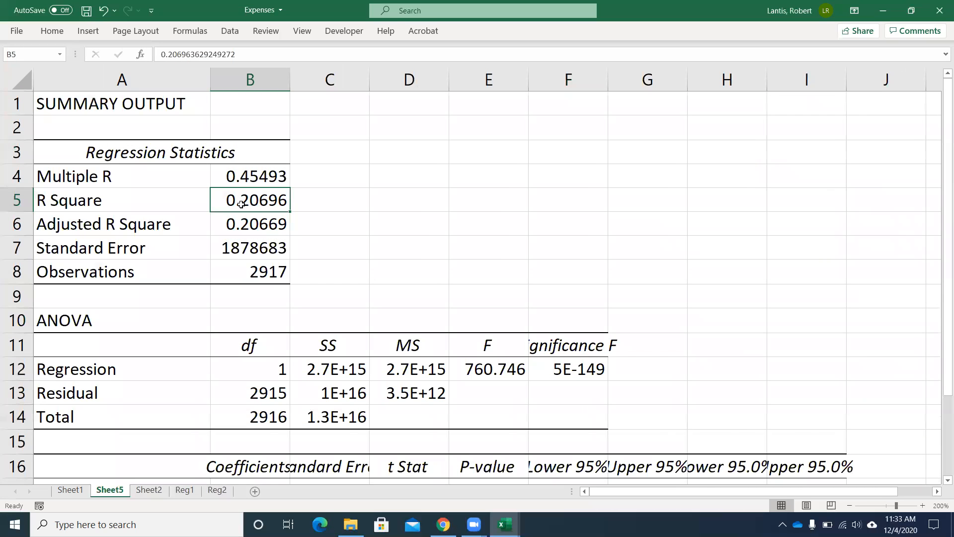
Compare the Undergraduates 1000s coefficient on Sheet5 with the effect of 1000 calculated on Reg1.
scroll(341, 273, down, 3)
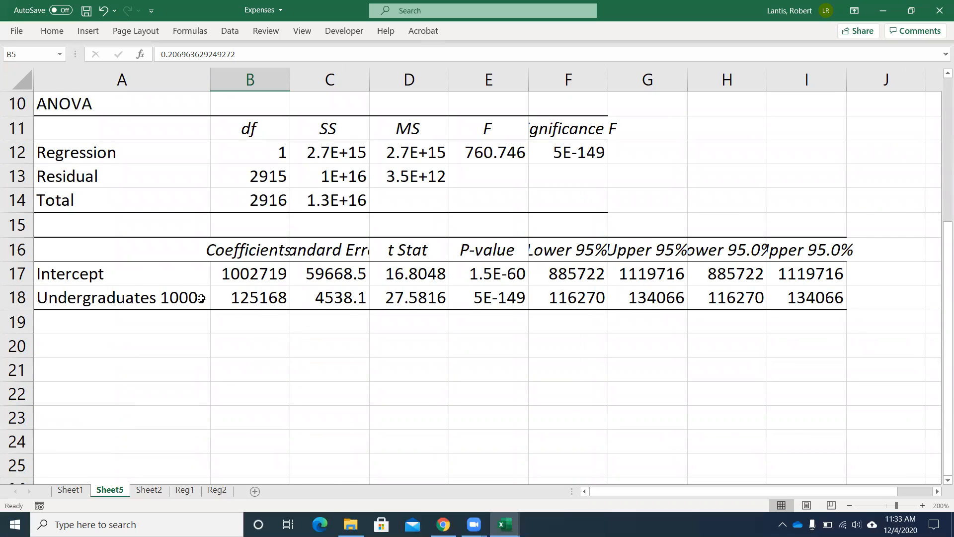
click(185, 300)
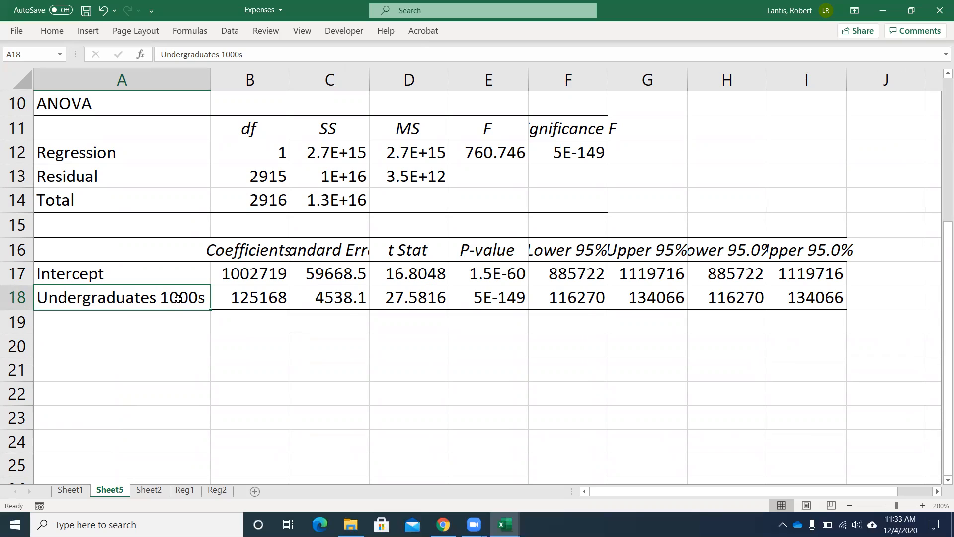
click(245, 301)
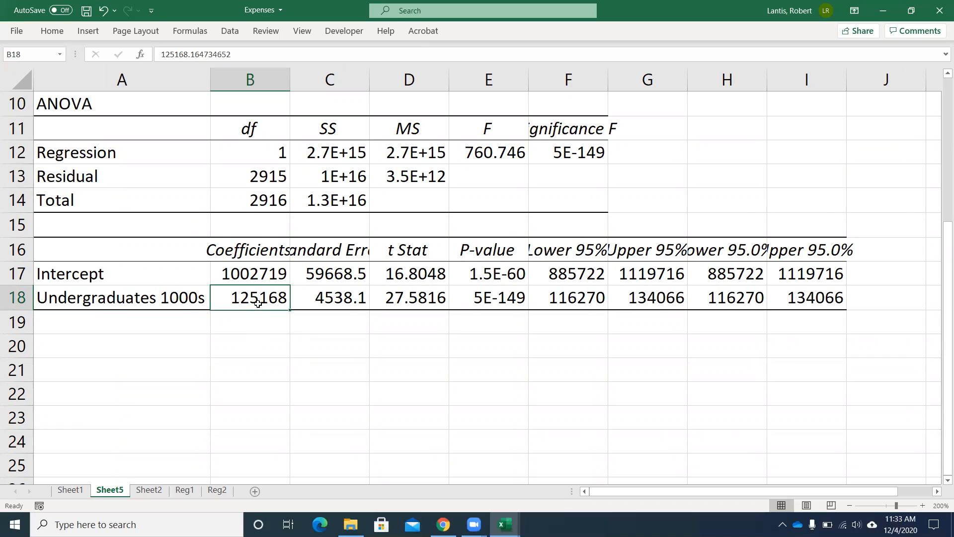
click(185, 491)
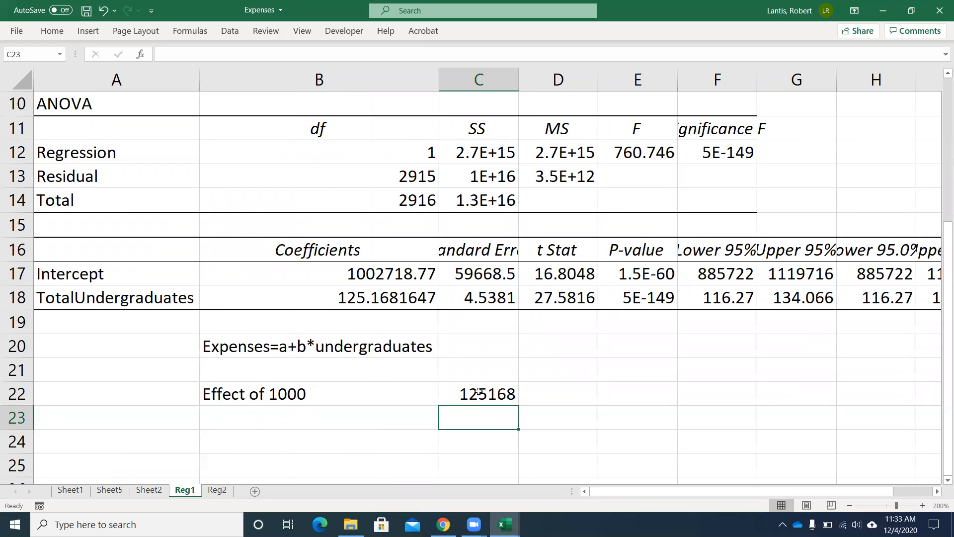
Reorder the worksheets so Sheet2 comes directly after Sheet1 and Sheet5 follows Reg2.
click(148, 490)
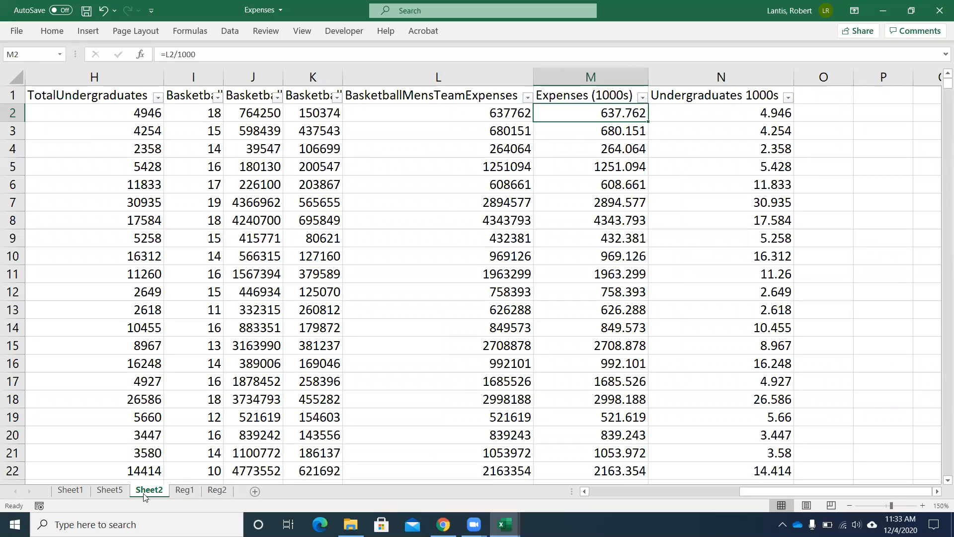
drag(243, 502, 254, 487)
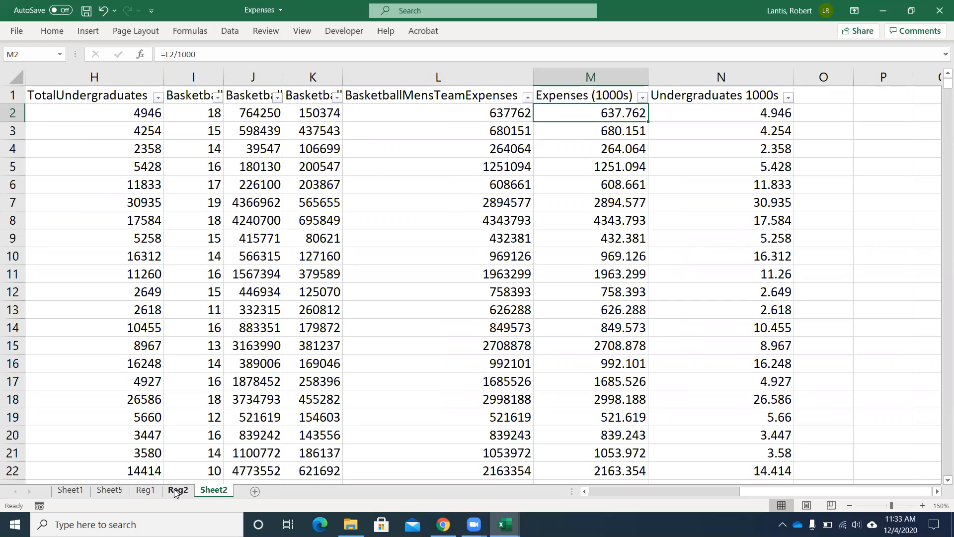
drag(109, 490, 241, 491)
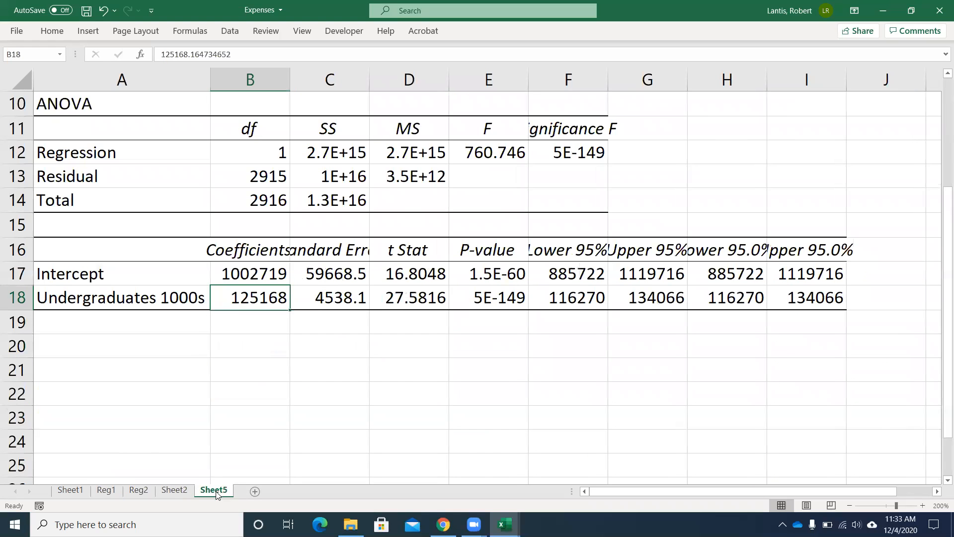
drag(174, 490, 94, 491)
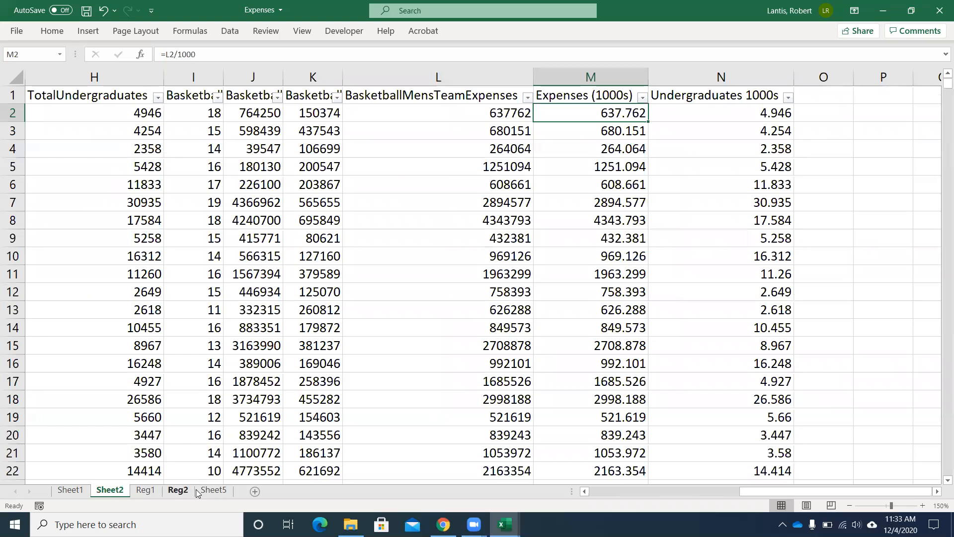
Rename the Sheet5 worksheet as Reg3.
right_click(212, 490)
click(247, 350)
text(Reg3)
click(254, 370)
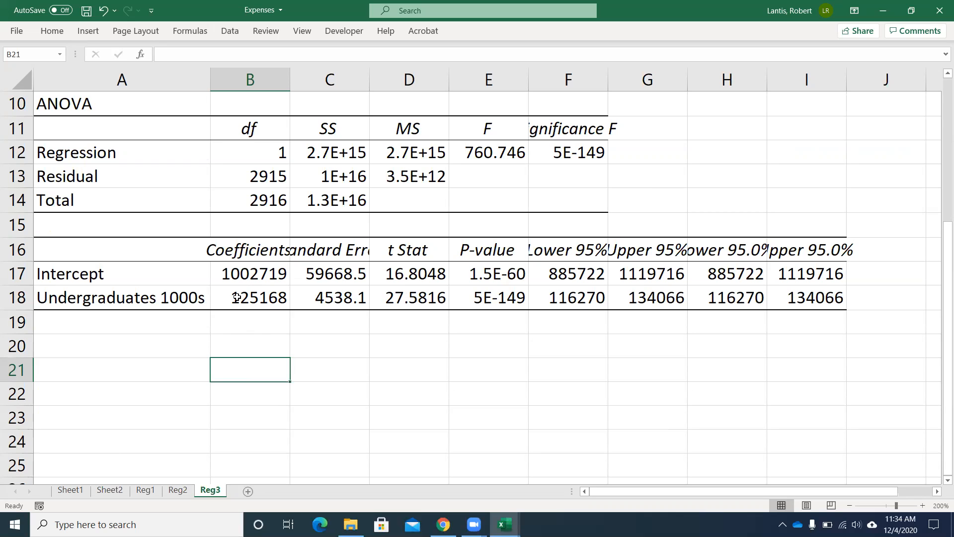
Review the regression statistics and the Undergraduates 1000s coefficient row on Reg3.
scroll(401, 334, up, 2)
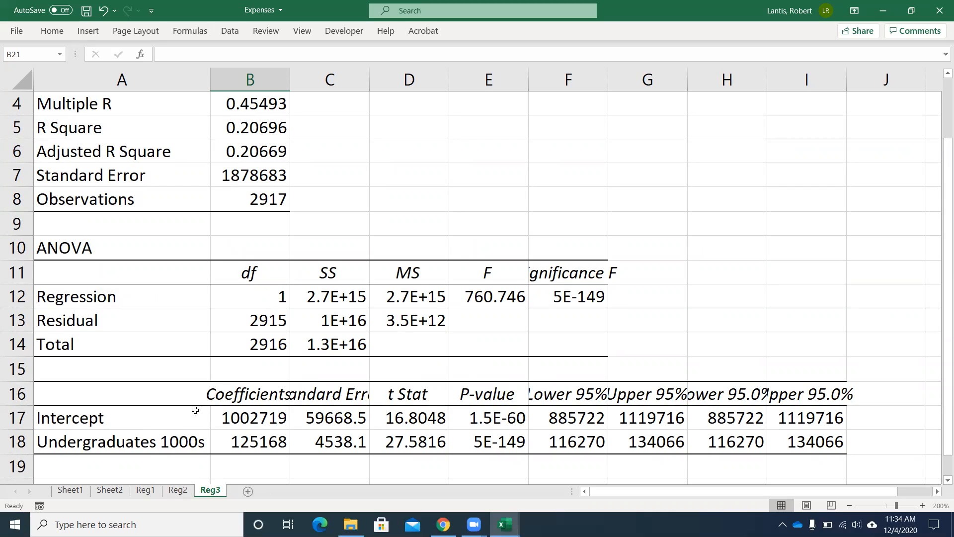
scroll(409, 419, up, 1)
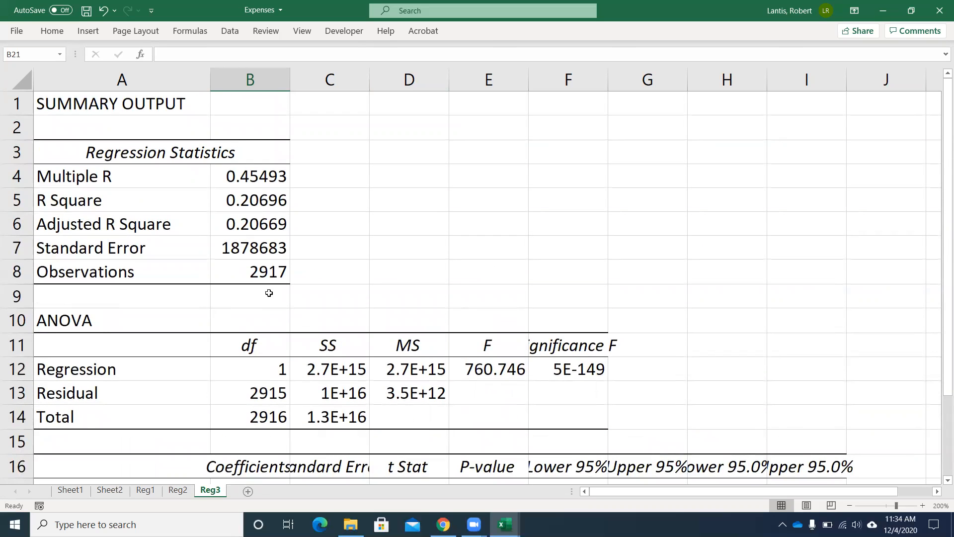
scroll(243, 303, down, 1)
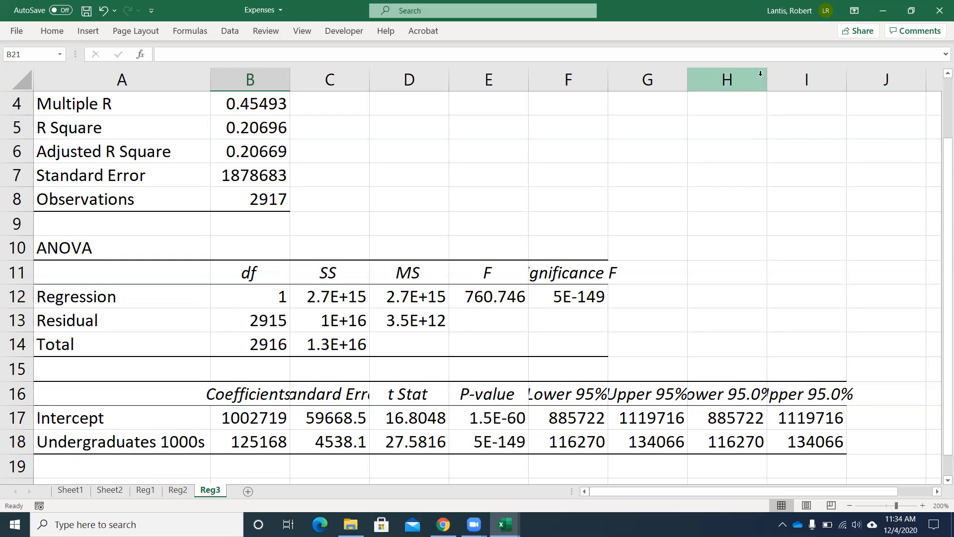
Switch to the Powerlifting (small) workbook and compare R Square between the Add bodyweight and All controls sheets.
click(881, 12)
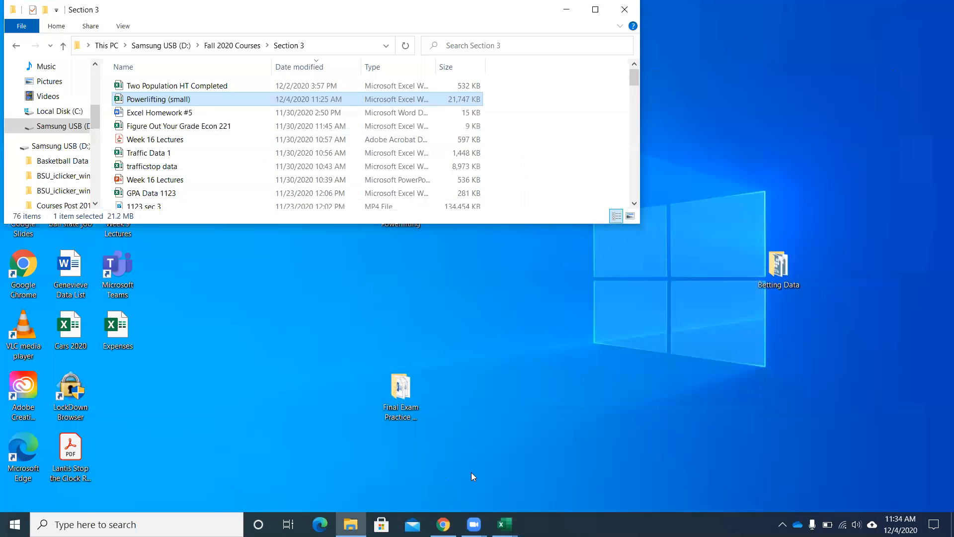
mouse_move(505, 524)
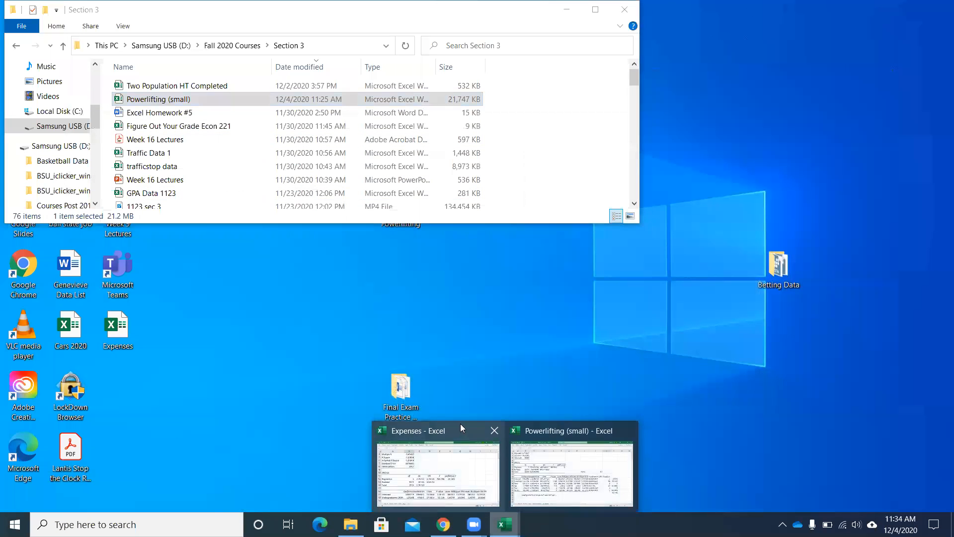
click(547, 470)
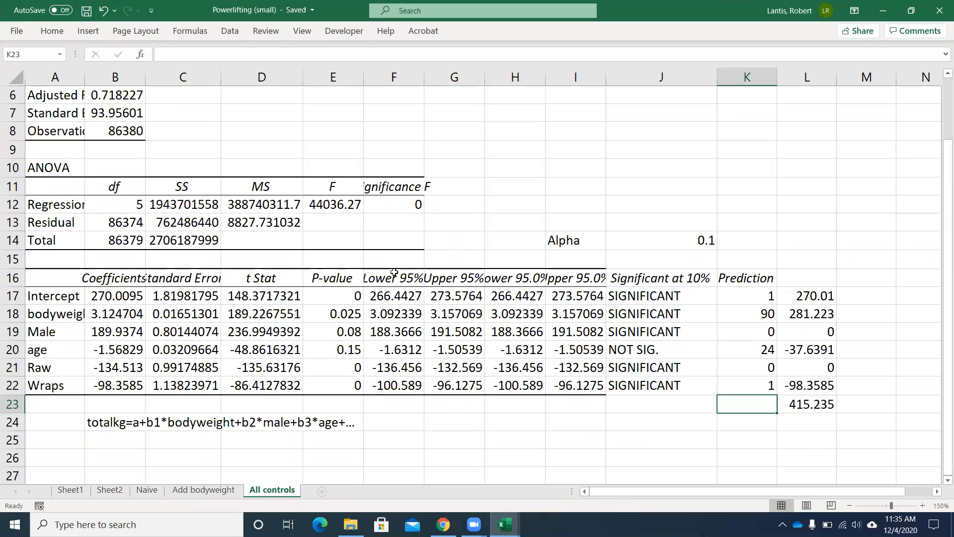
scroll(314, 334, up, 1)
scroll(313, 335, down, 1)
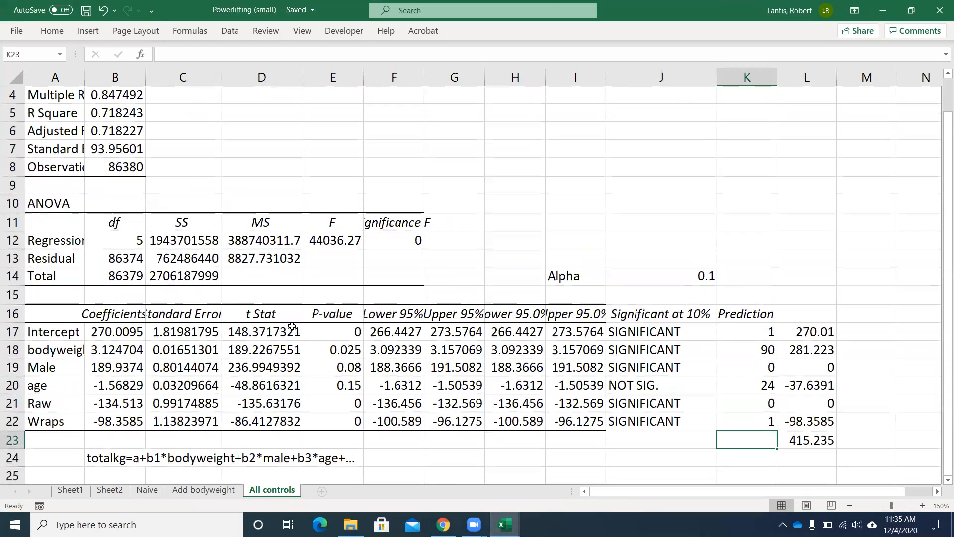
click(200, 491)
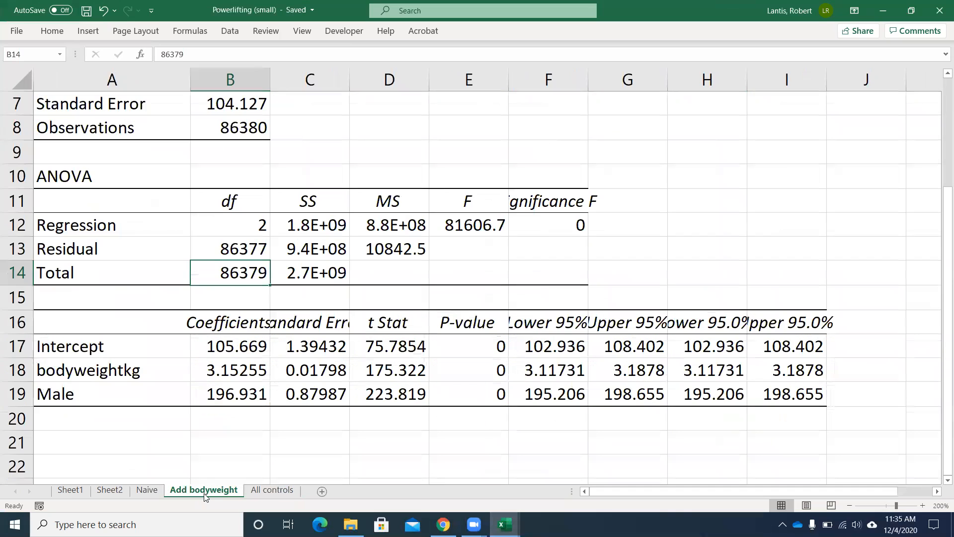
scroll(169, 340, up, 2)
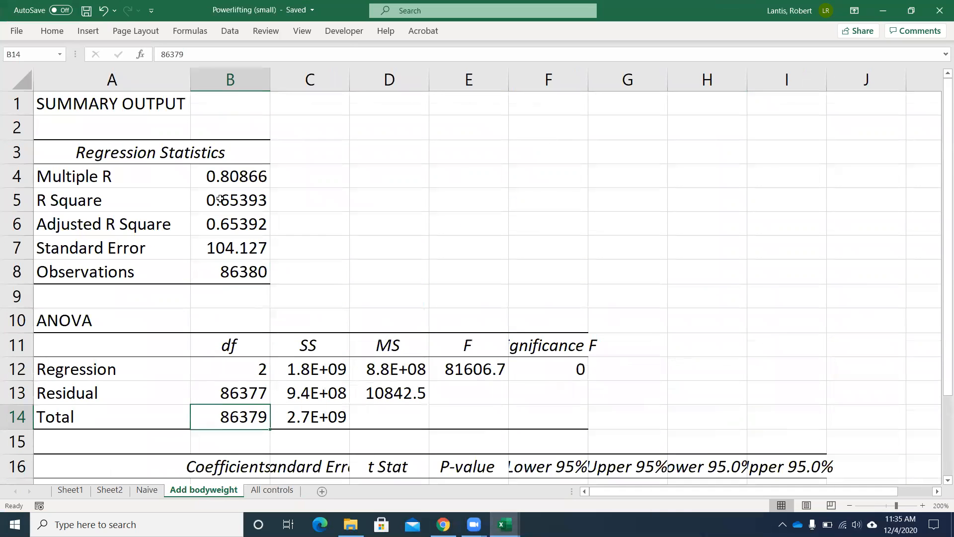
click(265, 494)
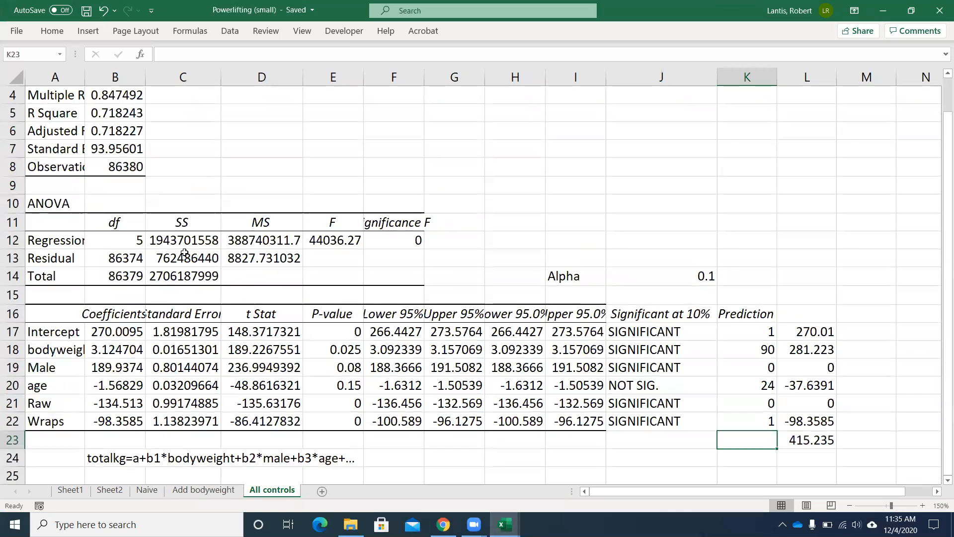
scroll(126, 366, up, 1)
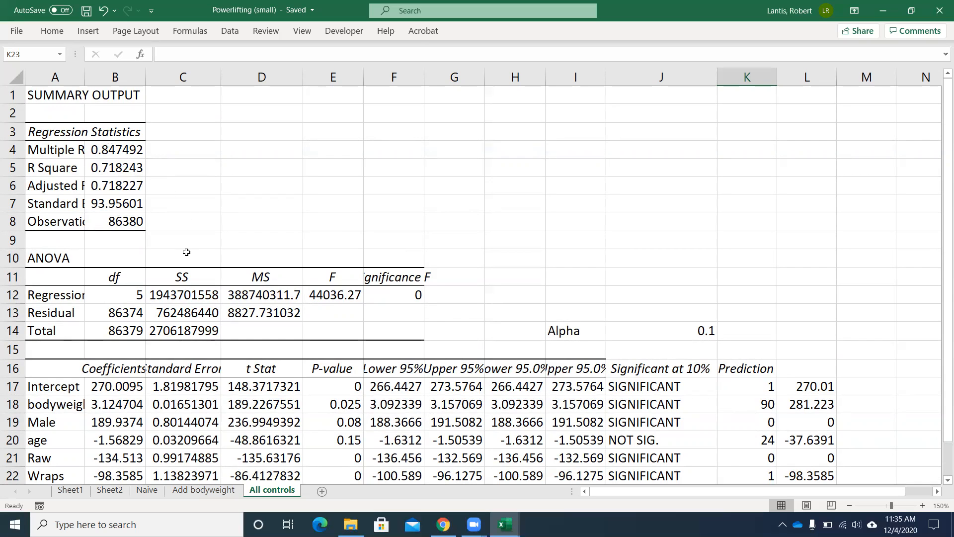
Return to the Expenses workbook and check the full header of column I on Sheet2.
mouse_move(505, 524)
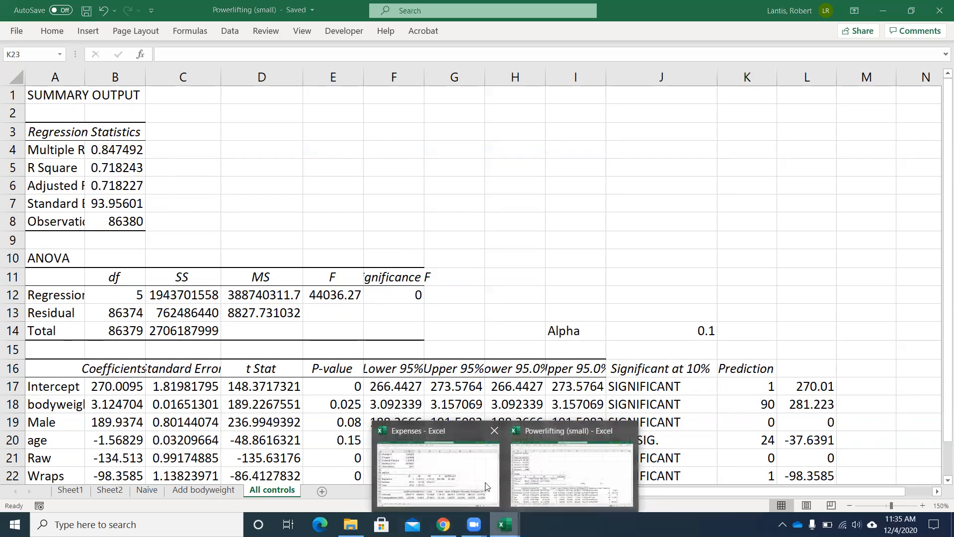
click(467, 473)
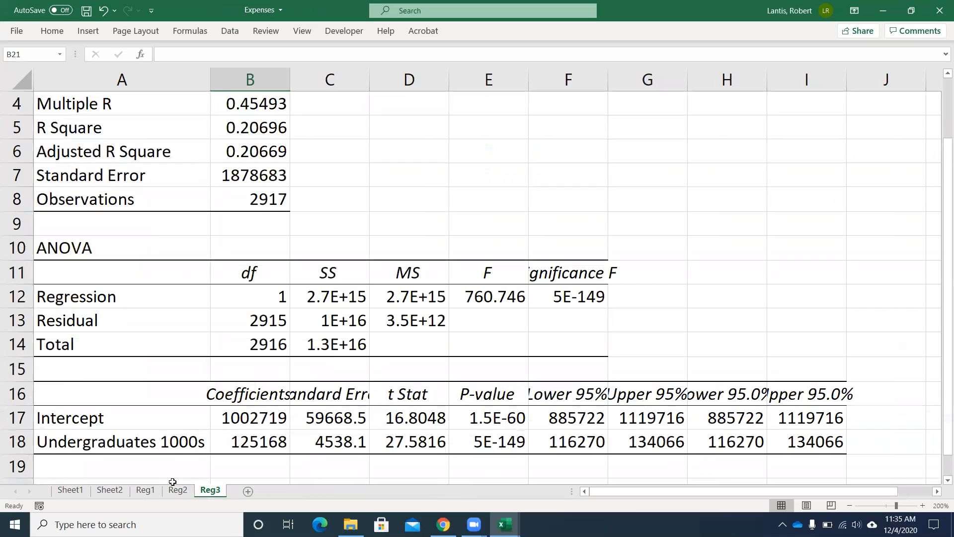
click(110, 491)
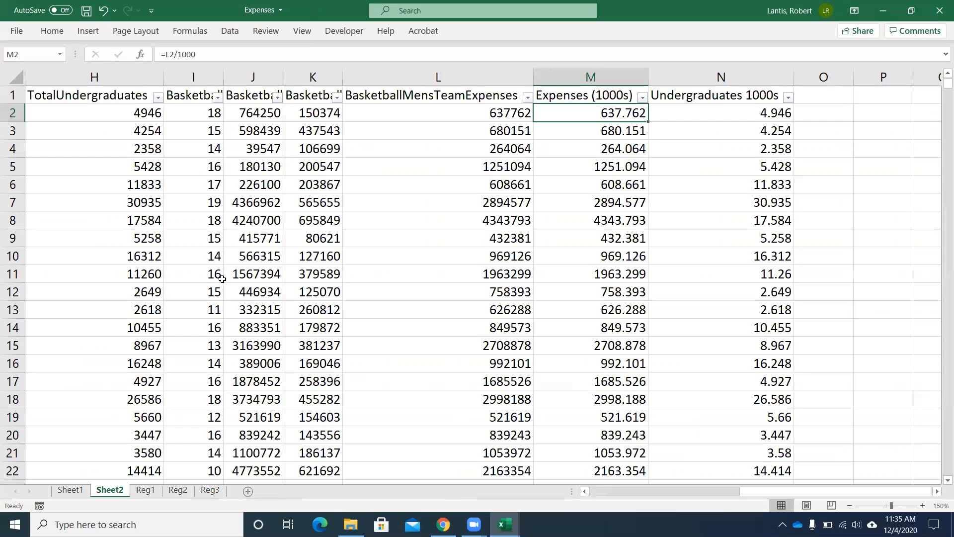
click(186, 95)
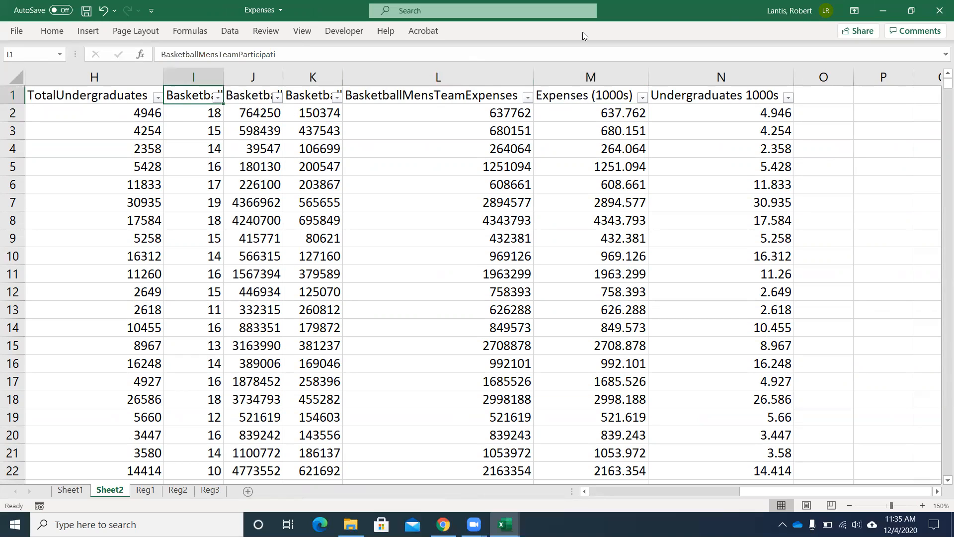
Start a Regression analysis with BasketballMensTeamExpenses, L1:L2918, as the input Y range.
click(230, 32)
click(834, 50)
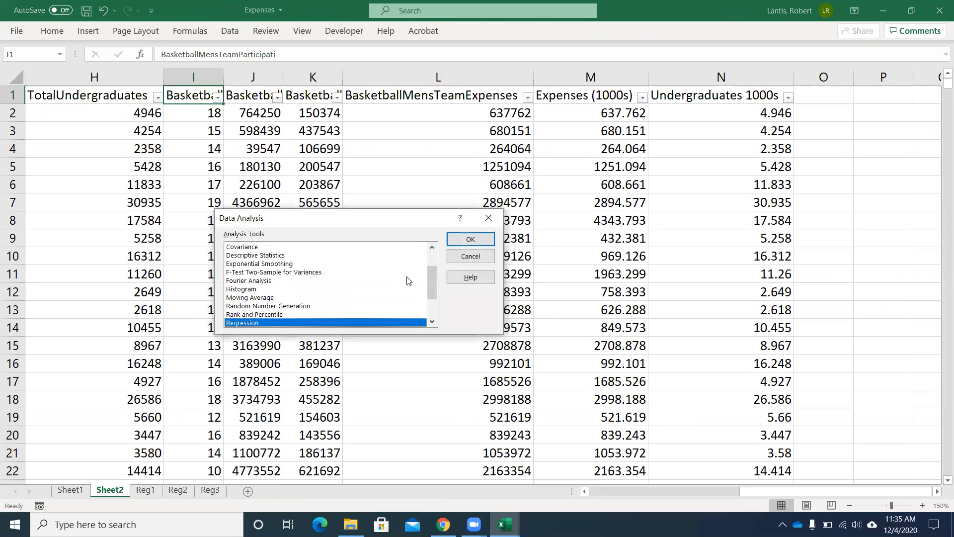
click(470, 239)
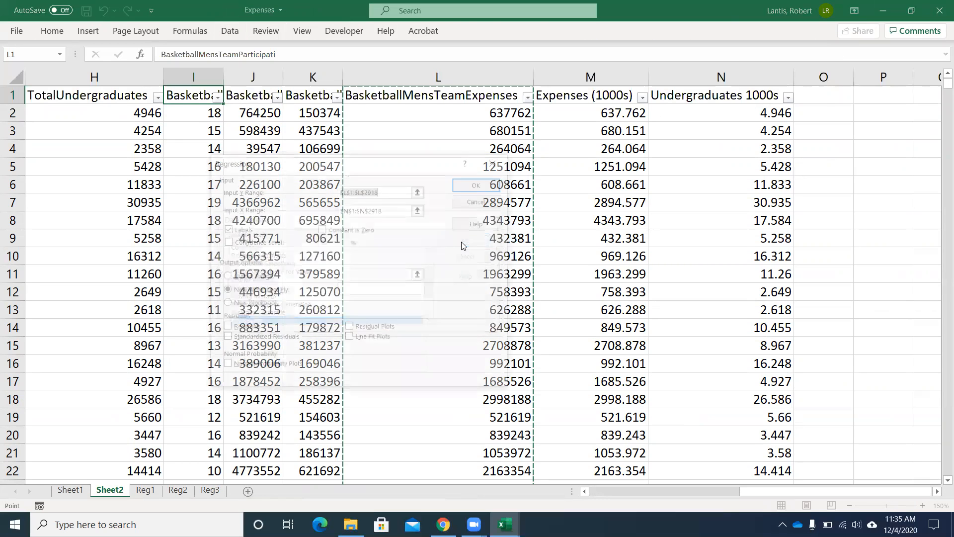
click(420, 192)
click(478, 95)
key(ctrl+shift+Down)
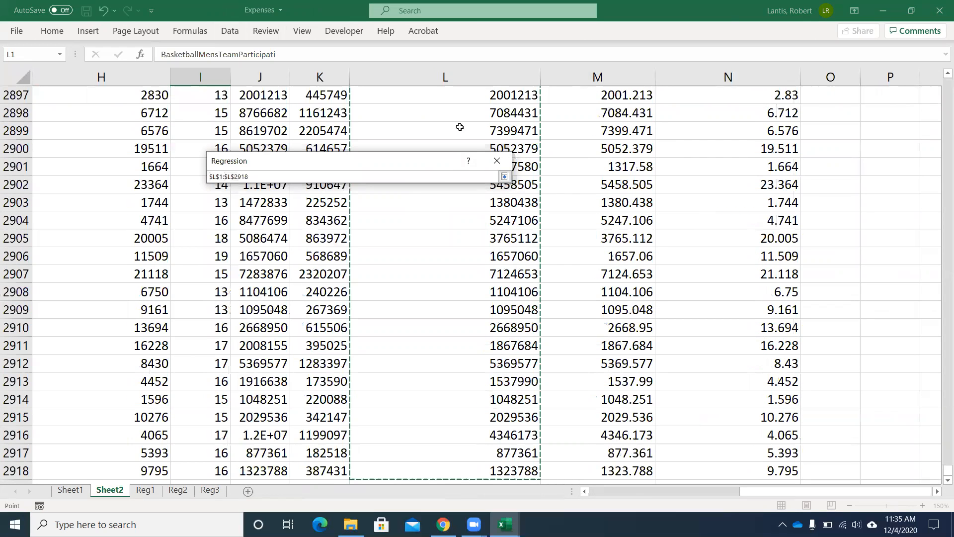
click(503, 176)
Use TotalUndergraduates and BasketballMensTeamParticipati, H1:I2918, as the input X range and run the regression with labels into a new worksheet.
click(420, 204)
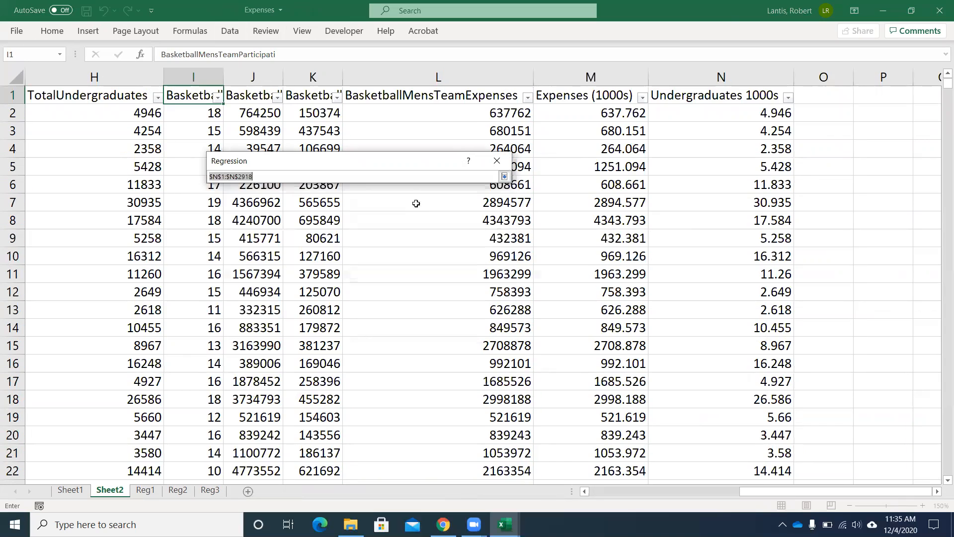
drag(114, 94, 190, 96)
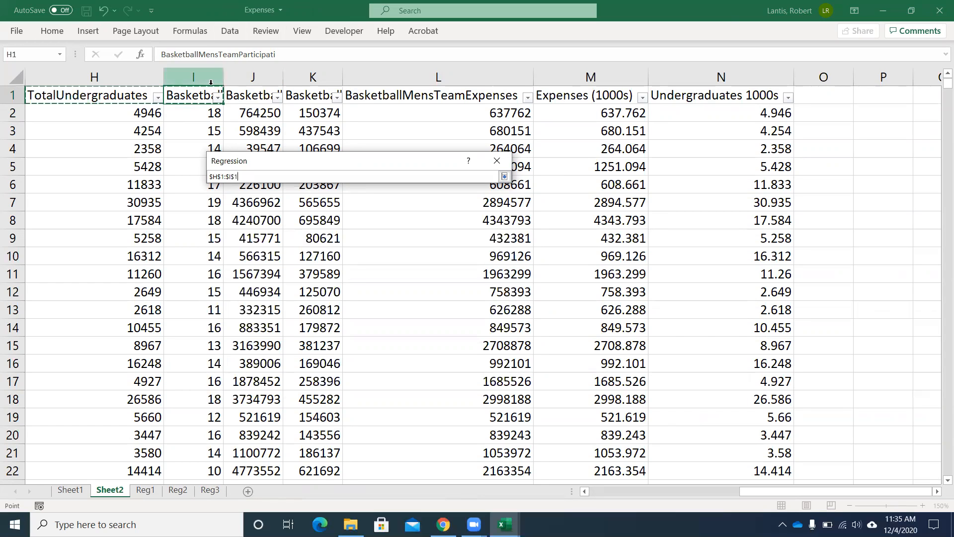
key(ctrl+shift+Down)
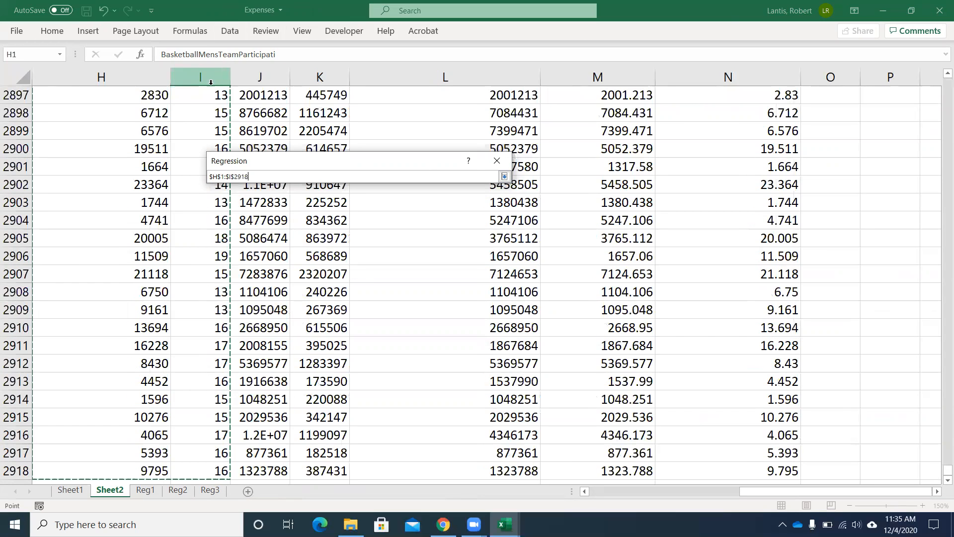
click(504, 176)
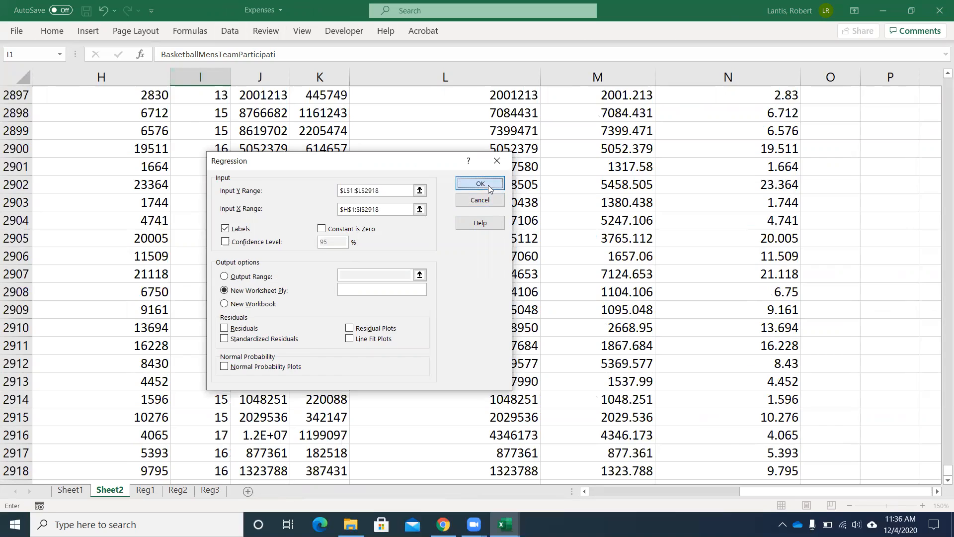
click(480, 184)
Move the new regression output sheet after Reg3 and rename it as Reg4.
drag(113, 494, 272, 487)
right_click(248, 491)
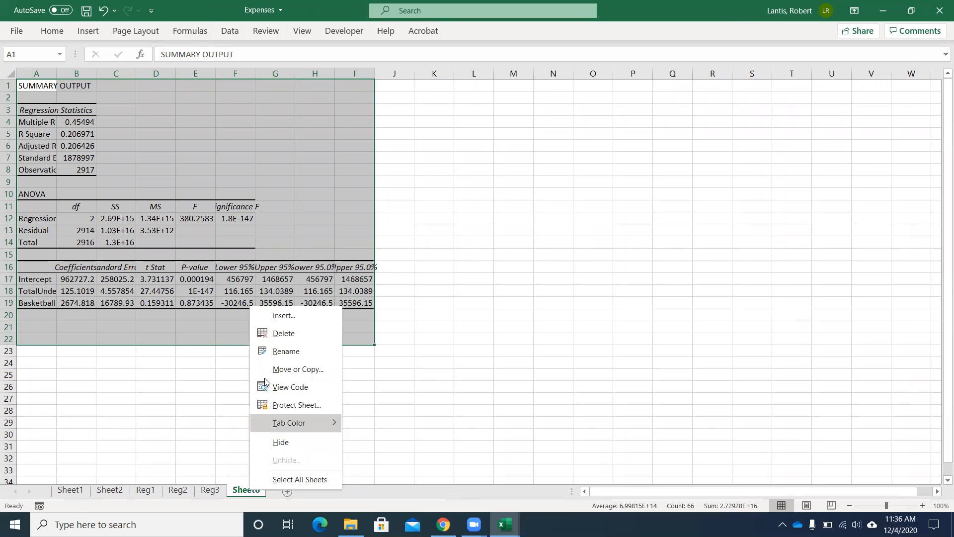
click(287, 352)
text(Reg4)
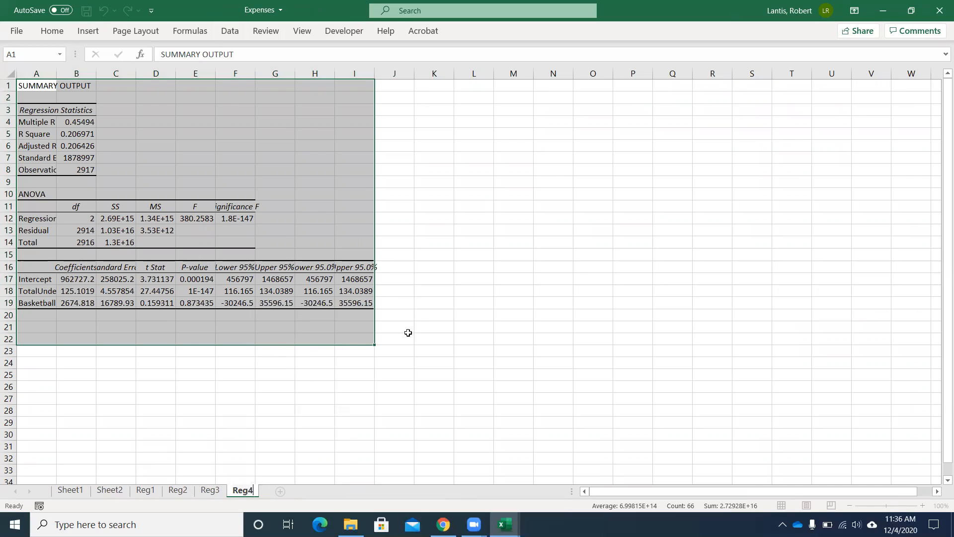
click(418, 303)
click(310, 35)
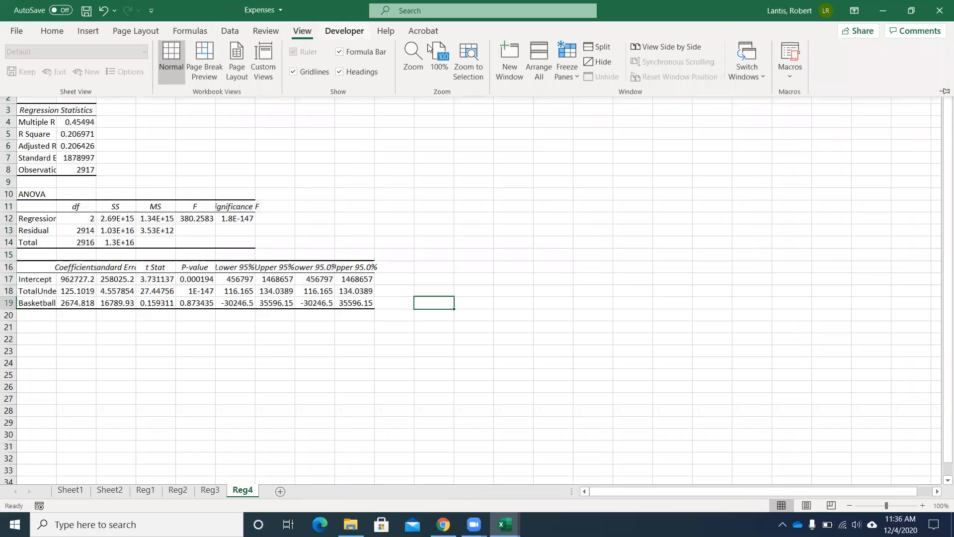
click(412, 59)
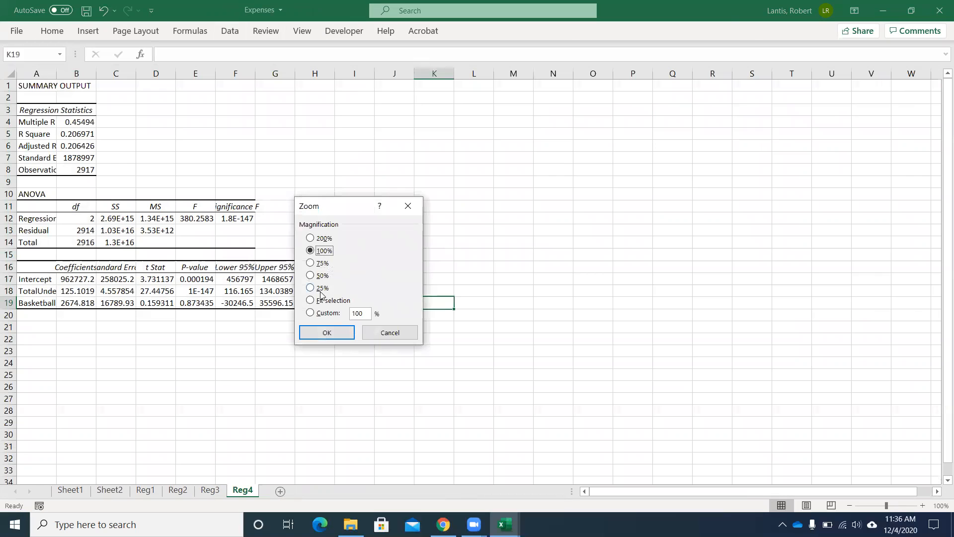
click(327, 332)
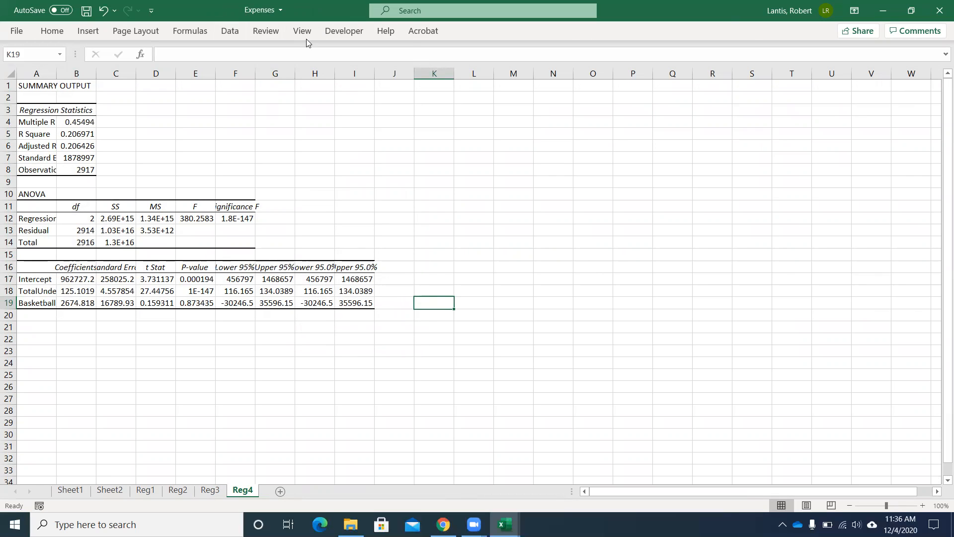
Zoom the Reg4 sheet to 200%.
click(306, 39)
click(412, 58)
click(323, 238)
click(327, 331)
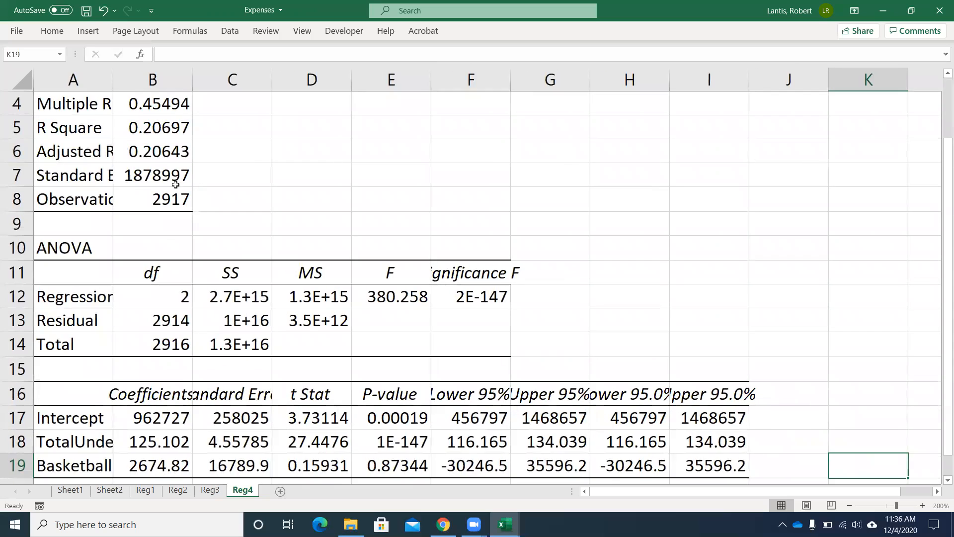
Compare the R Square value on Reg4 with the one on Reg3.
scroll(176, 185, up, 1)
click(157, 199)
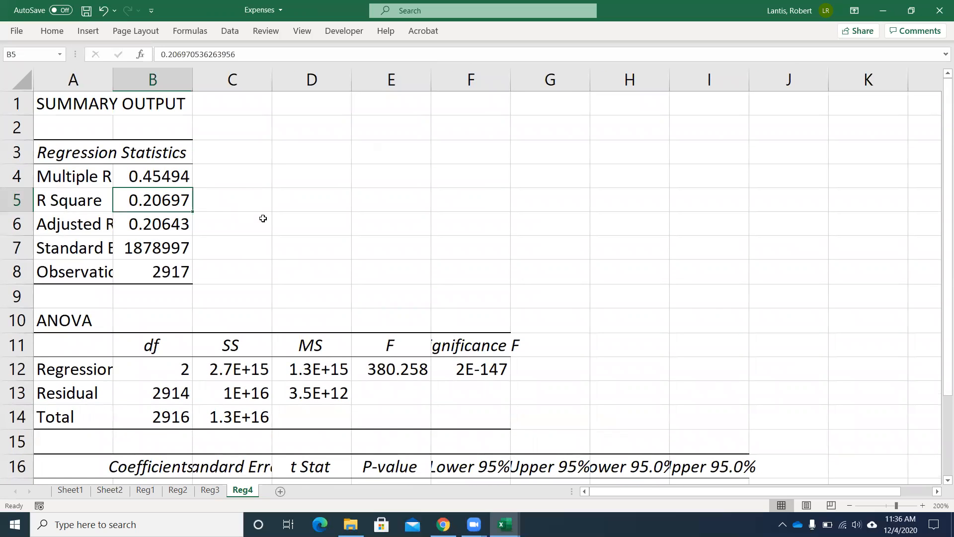
click(209, 490)
scroll(228, 238, up, 1)
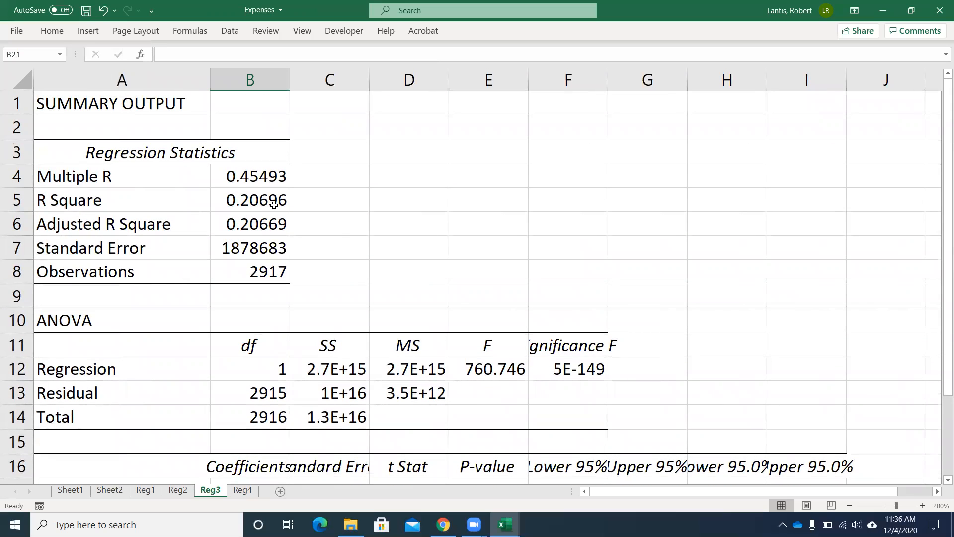
Examine the R Square on Reg4 and the coefficient and P-value of the BasketballMensTeamParticipati predictor.
click(242, 490)
scroll(195, 307, down, 1)
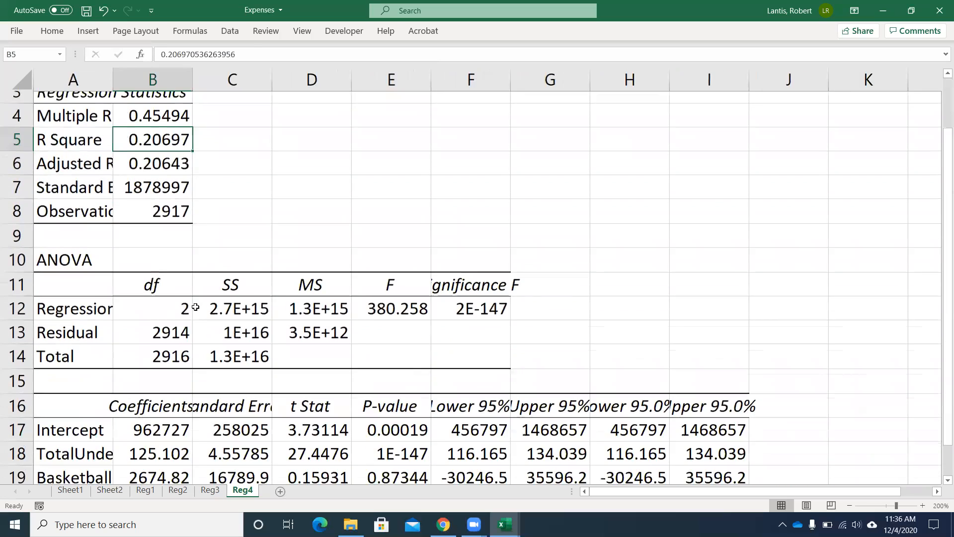
scroll(195, 307, down, 1)
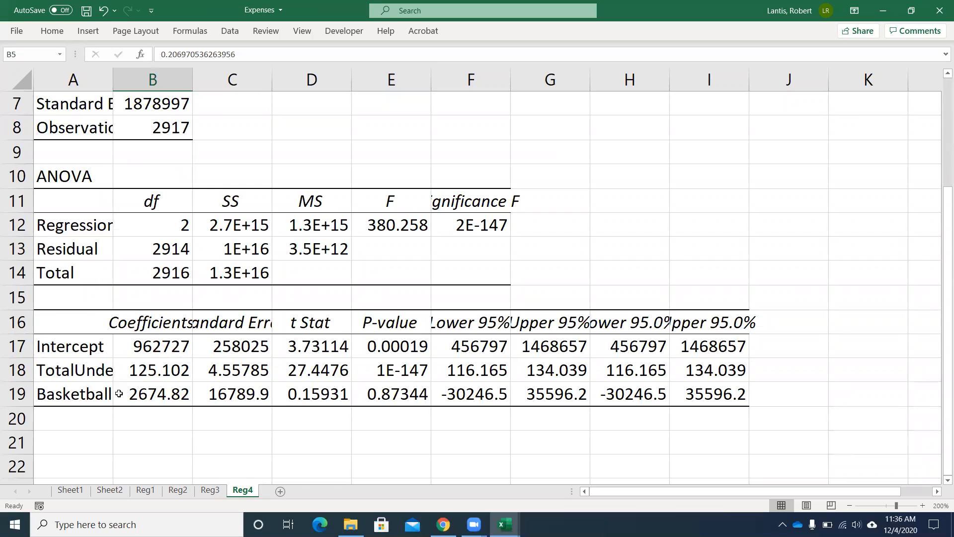
scroll(163, 223, up, 2)
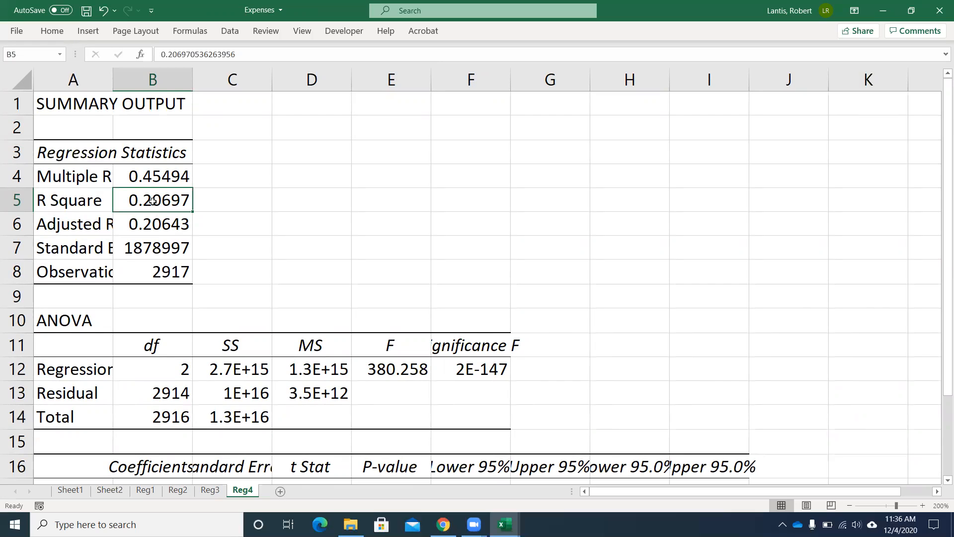
scroll(168, 244, down, 2)
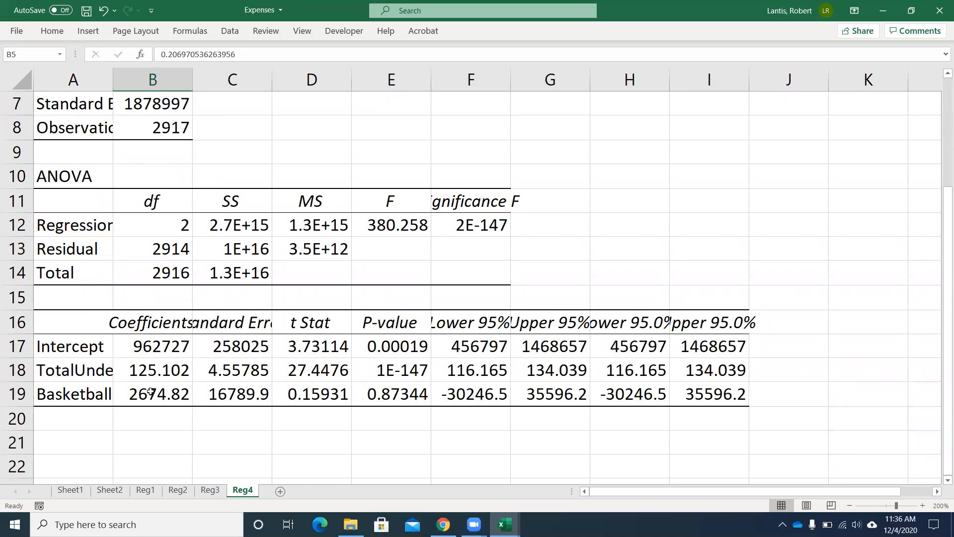
click(150, 392)
click(397, 396)
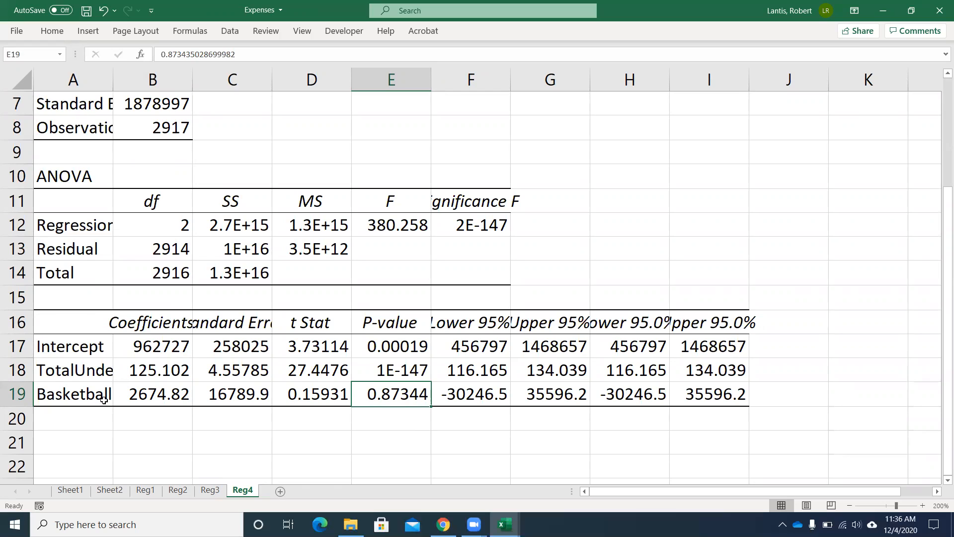
Widen column A on Reg4 to fit the full variable names, and recheck the regression statistics.
drag(112, 80, 275, 80)
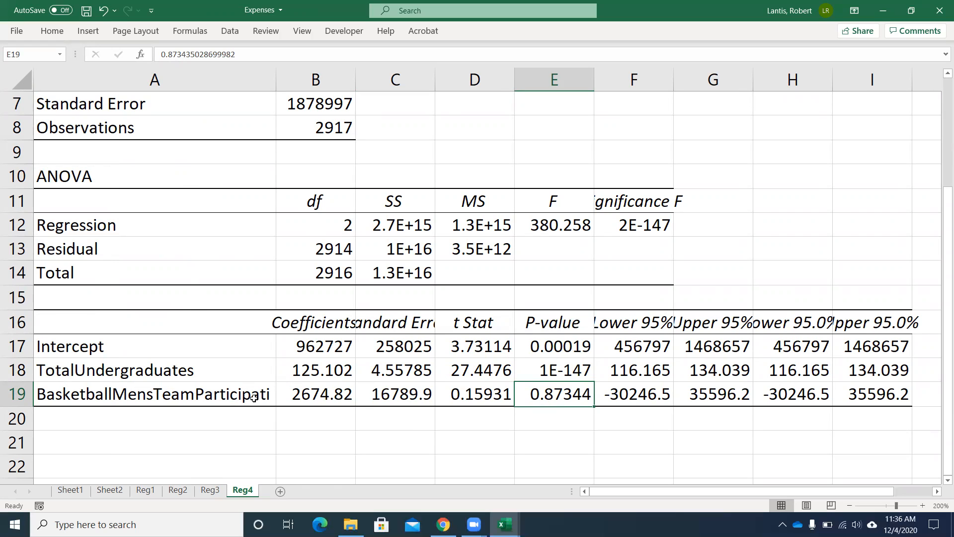
scroll(286, 400, up, 2)
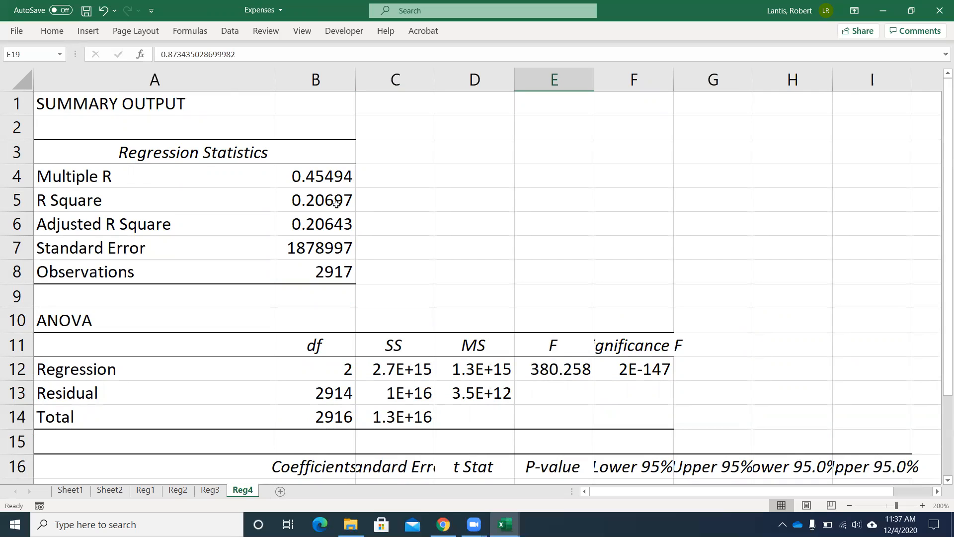
scroll(336, 204, down, 2)
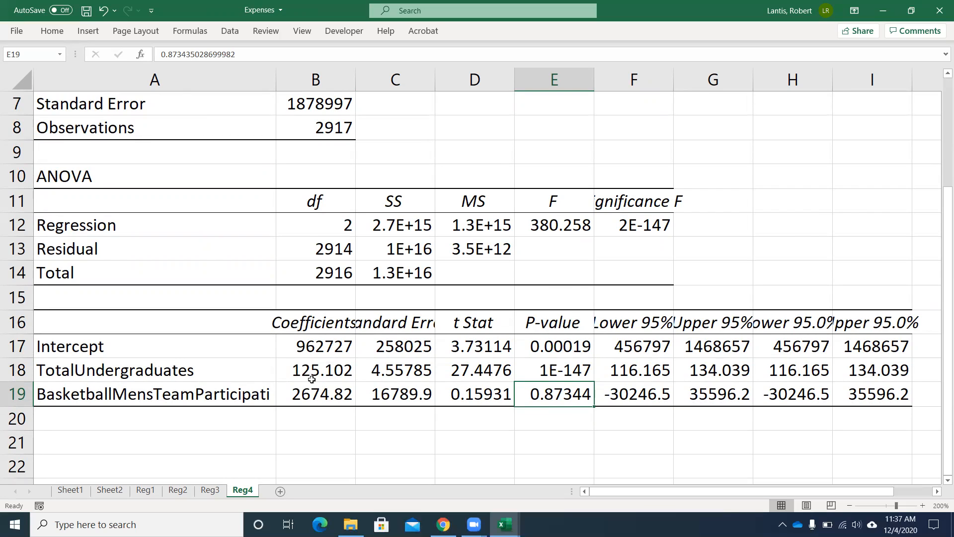
Calculate the t statistic for BasketballMensTeamParticipati in D20 of Reg4 with the formula =B19/C19.
click(482, 415)
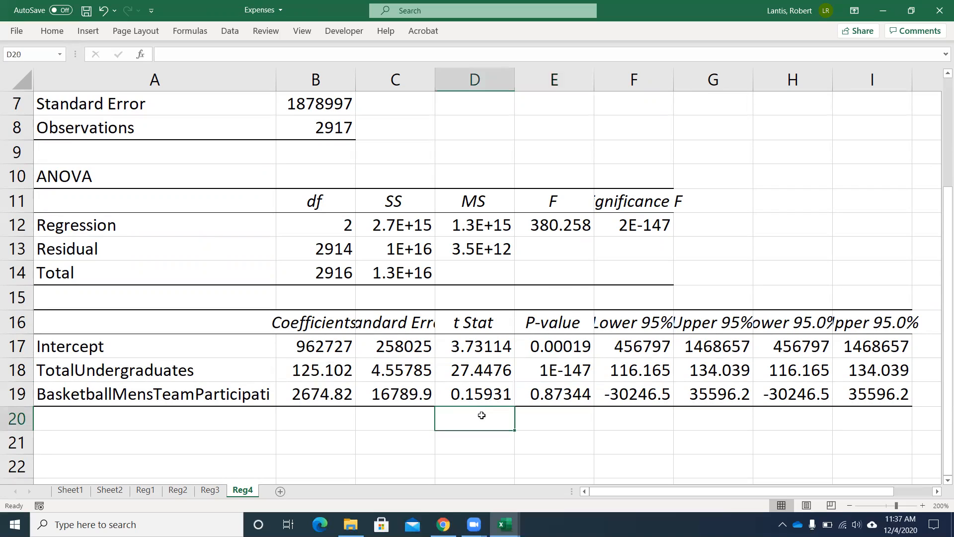
text(=)
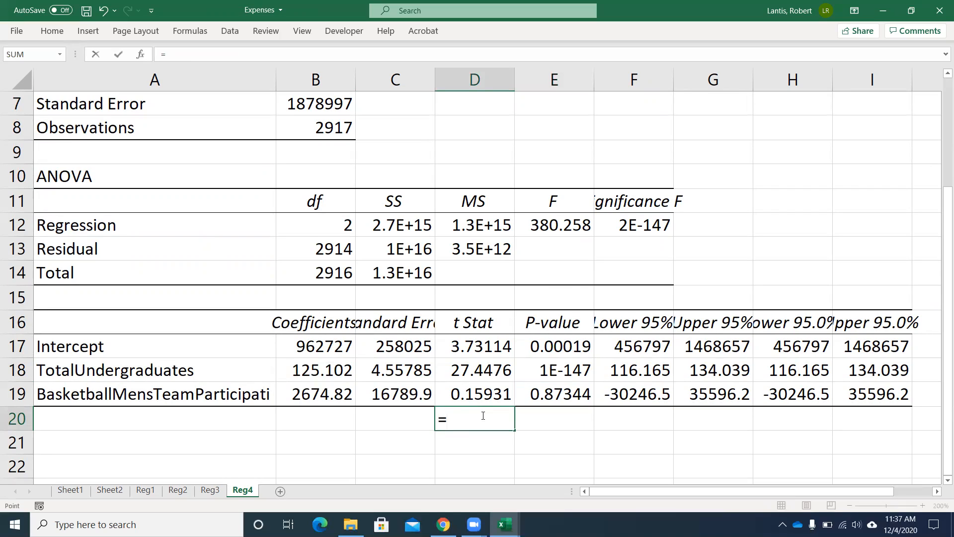
key(Up)
key(Left)
key(Left)
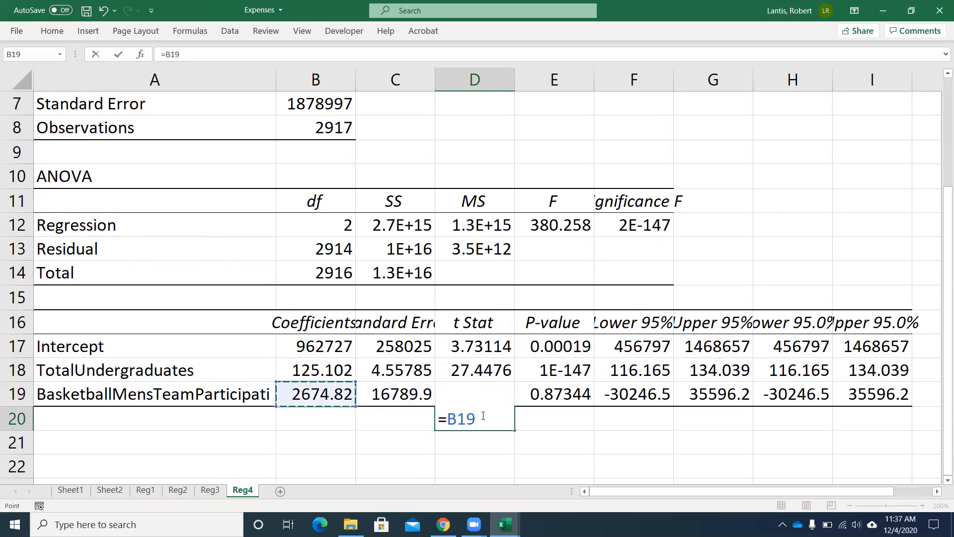
text(/)
key(Up)
key(Left)
key(Return)
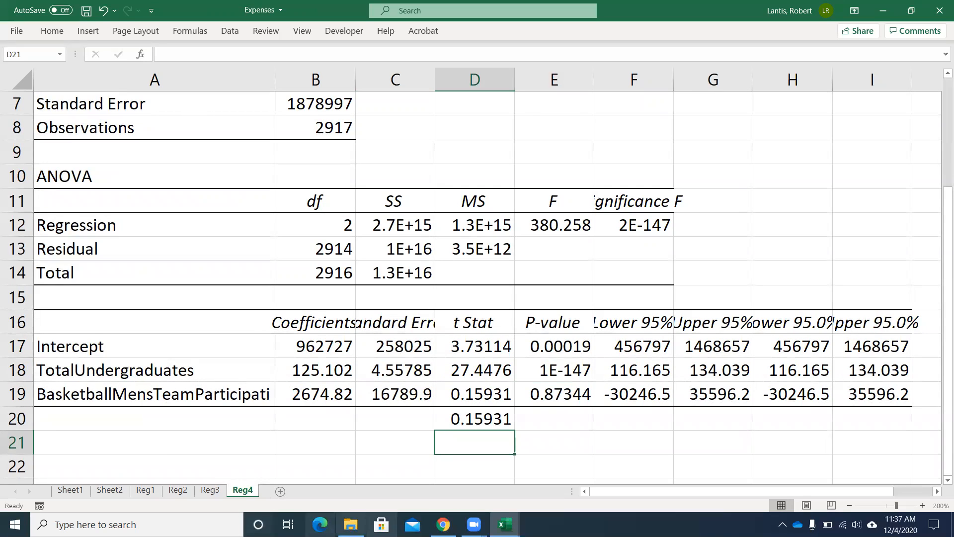
Switch to the Powerlifting (small) workbook and compare the Male coefficient on the Naive and Add bodyweight sheets.
mouse_move(505, 524)
click(556, 475)
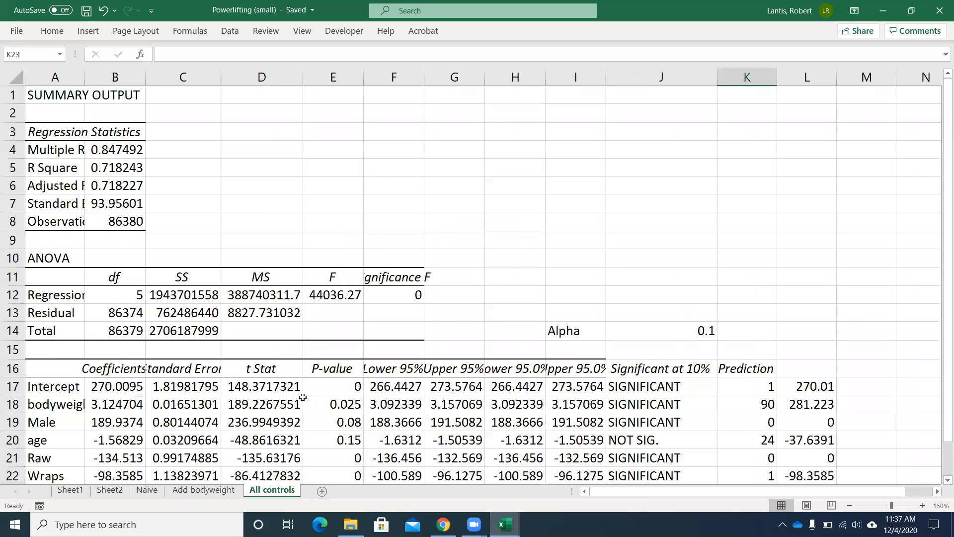
scroll(303, 397, down, 4)
click(182, 490)
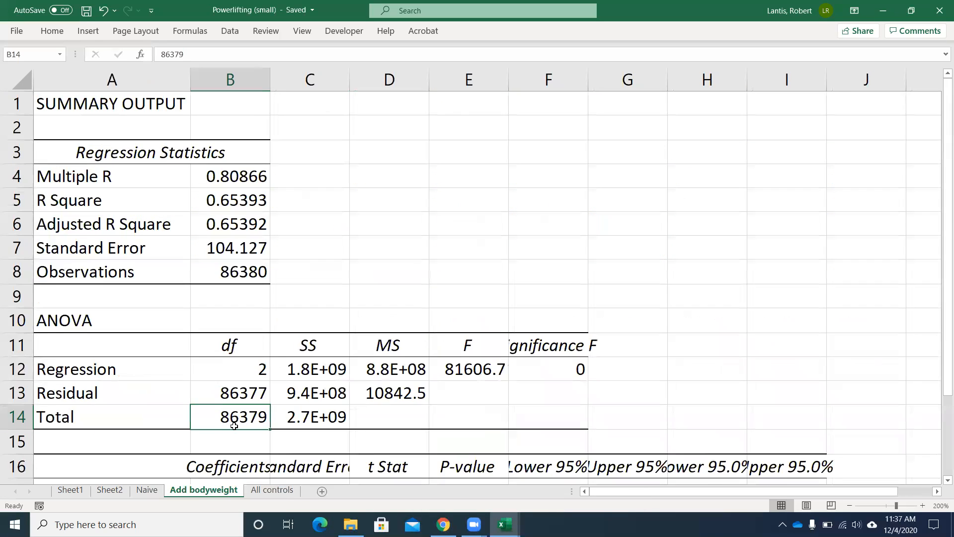
scroll(234, 425, down, 4)
click(147, 490)
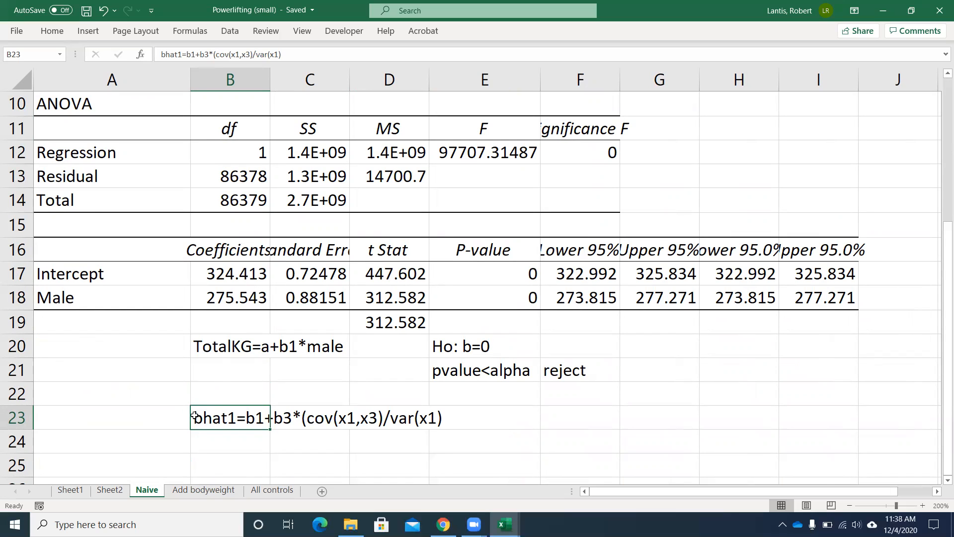
click(201, 491)
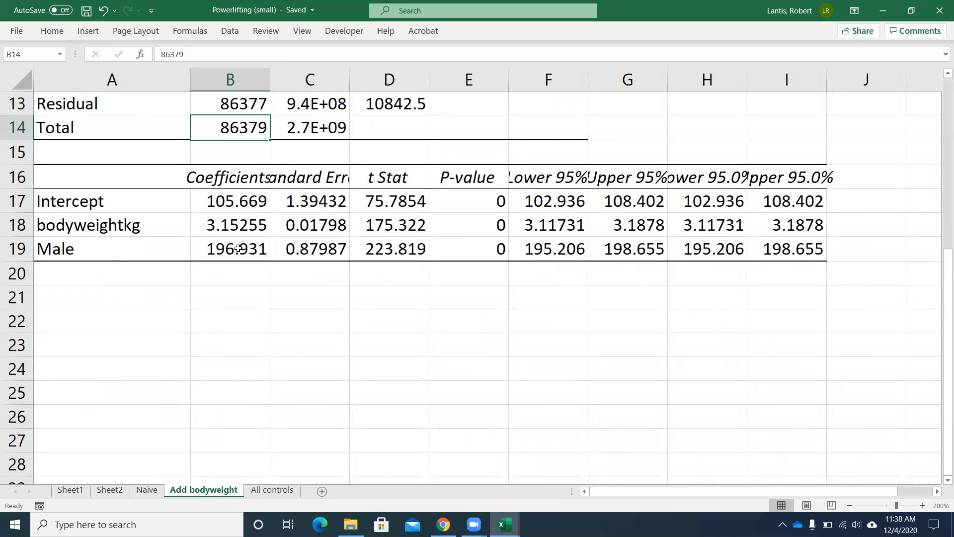